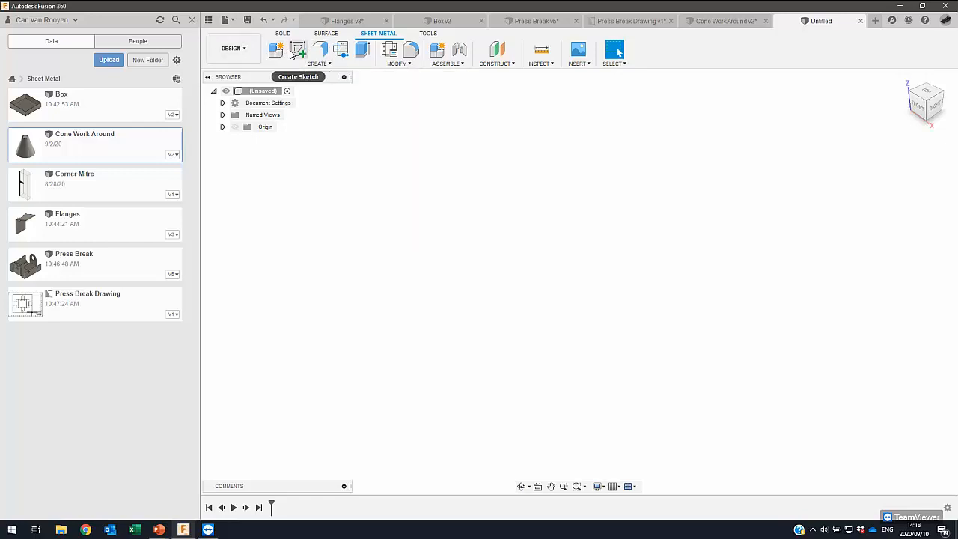
- Start a sketch on the front plane and draw a 100 × 100 mm center rectangle on the origin
left_click(297, 50)
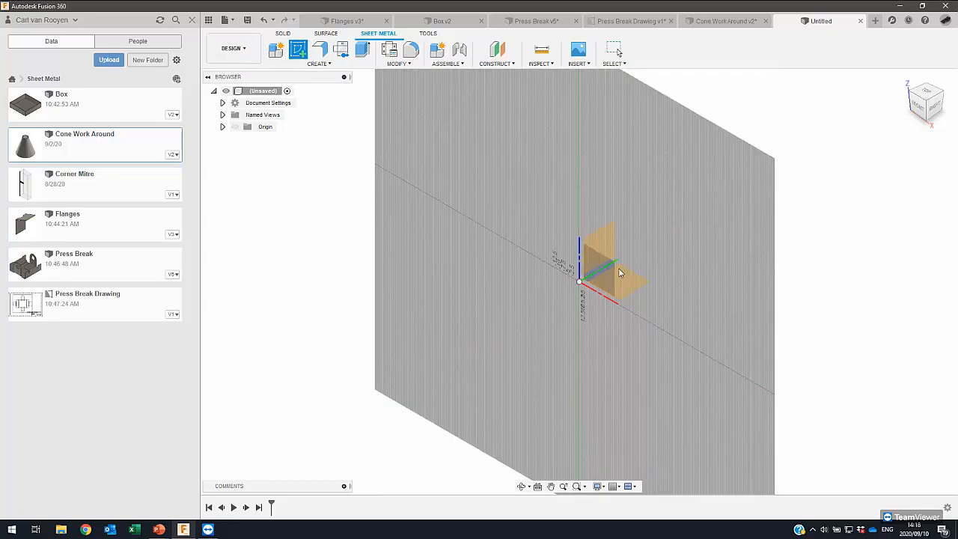
left_click(614, 273)
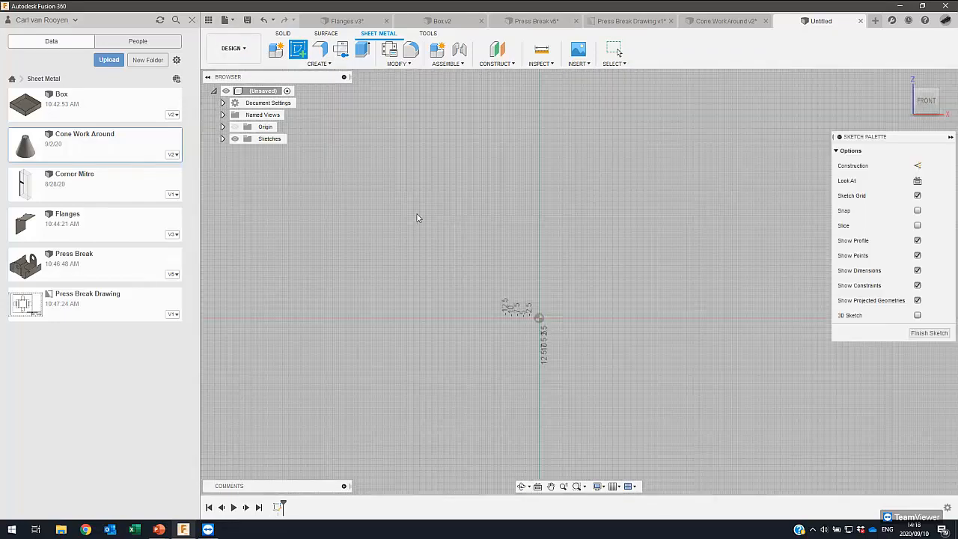
left_click(319, 50)
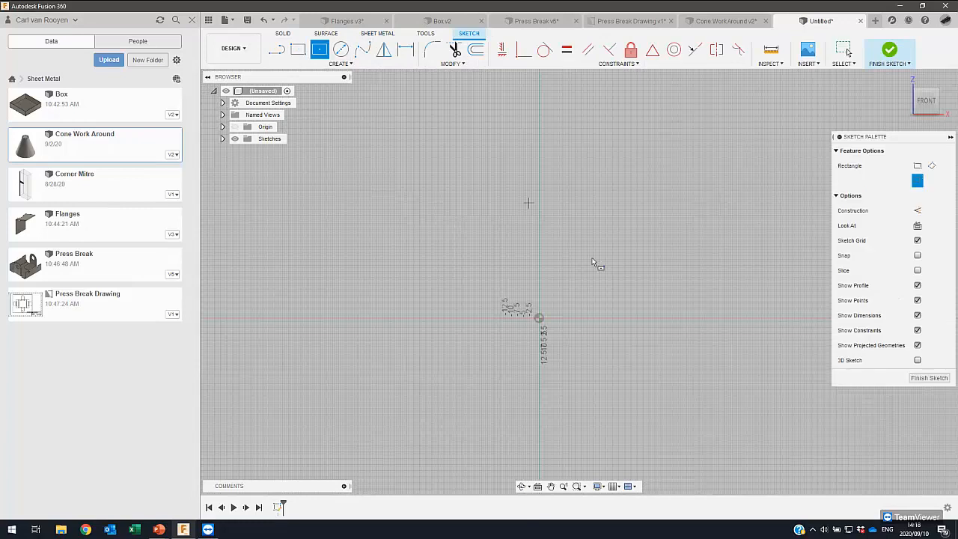
left_click(539, 317)
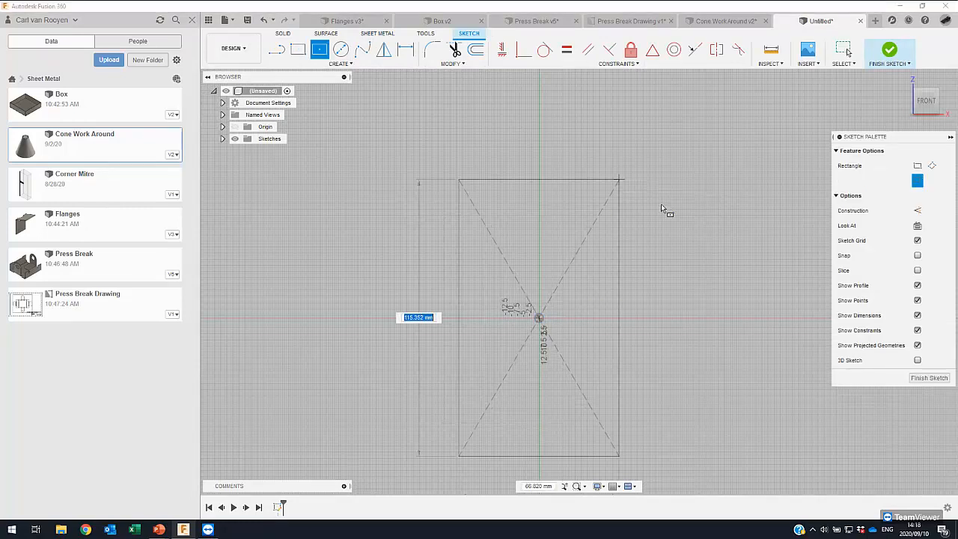
type("10")
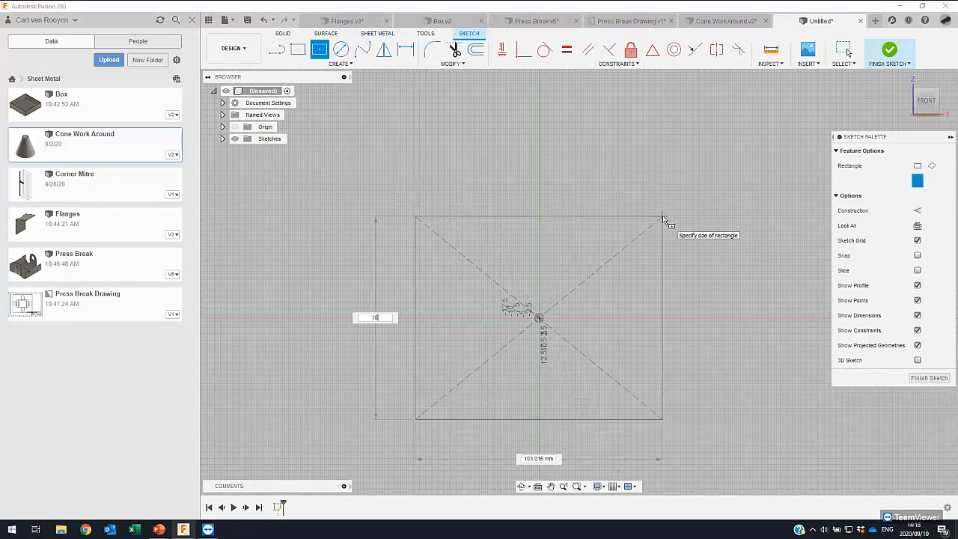
key("Tab")
type("100")
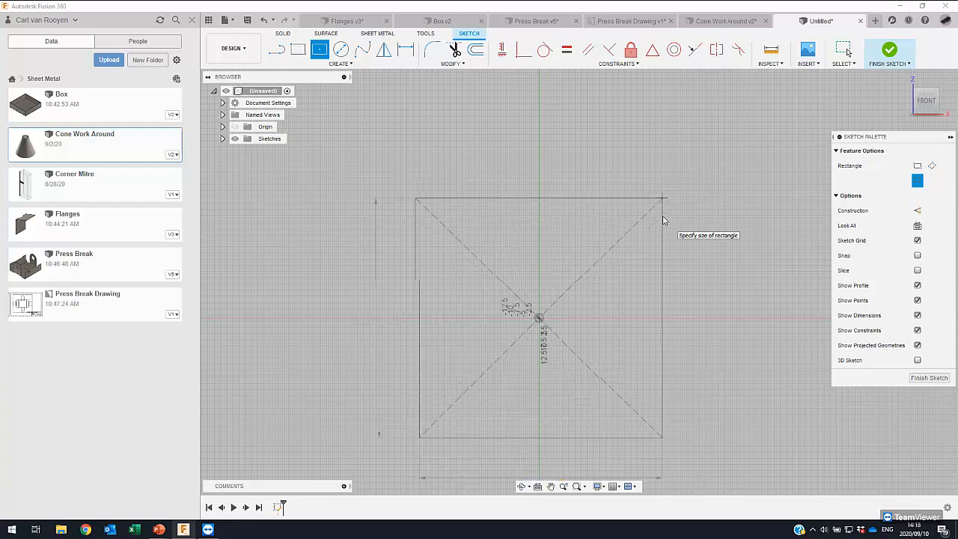
key("Return")
left_click(651, 259)
middle_click_drag(651, 259, 470, 204)
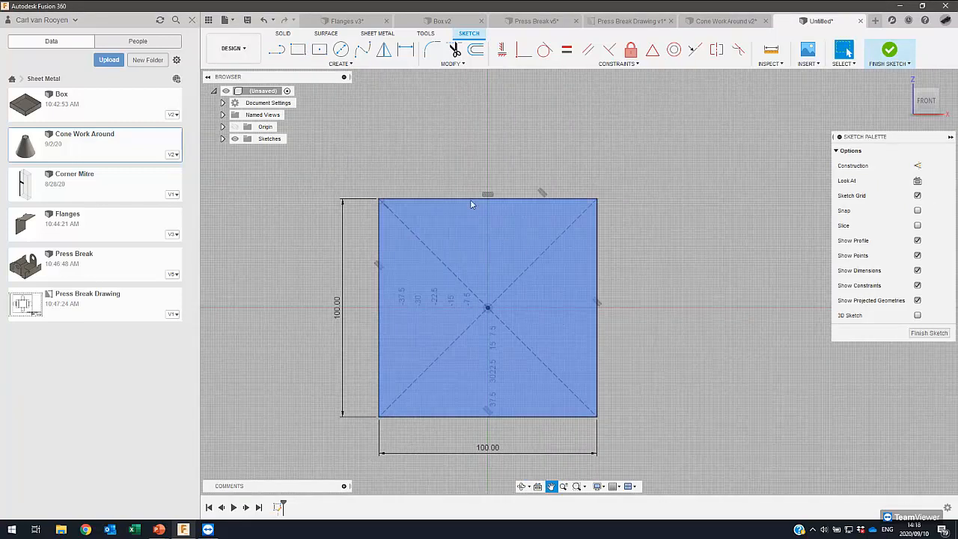
- Draw a circle centred on the midpoint of one side of the square, reaching its corner, and finish the sketch
left_click(341, 49)
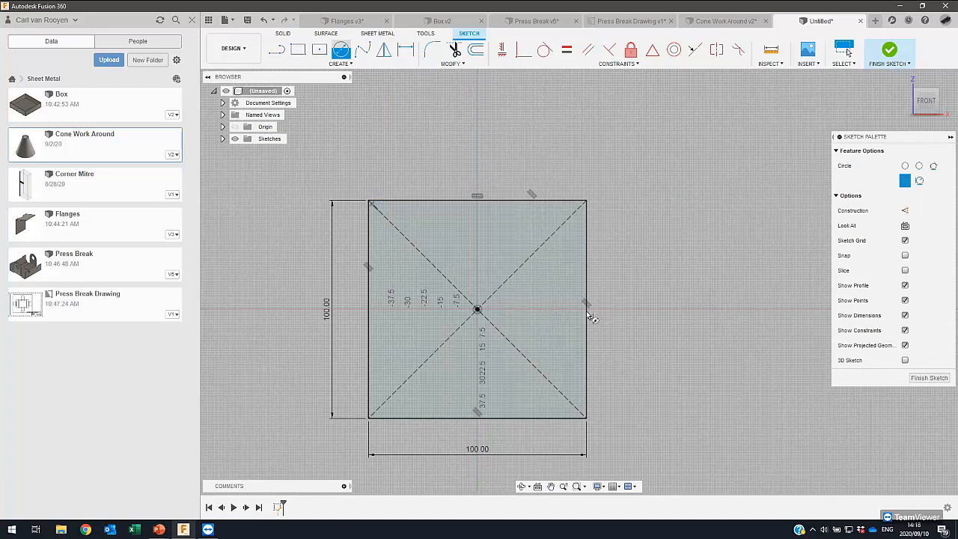
left_click(586, 309)
left_click(587, 200)
scroll(534, 238, "down", 1)
middle_click_drag(535, 238, 389, 217)
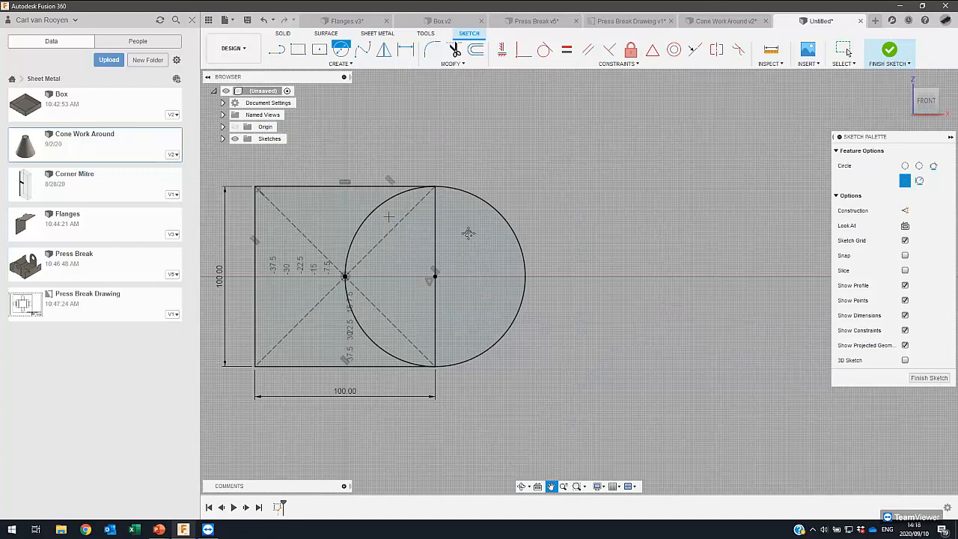
middle_click_drag(475, 218, 456, 202, "shift")
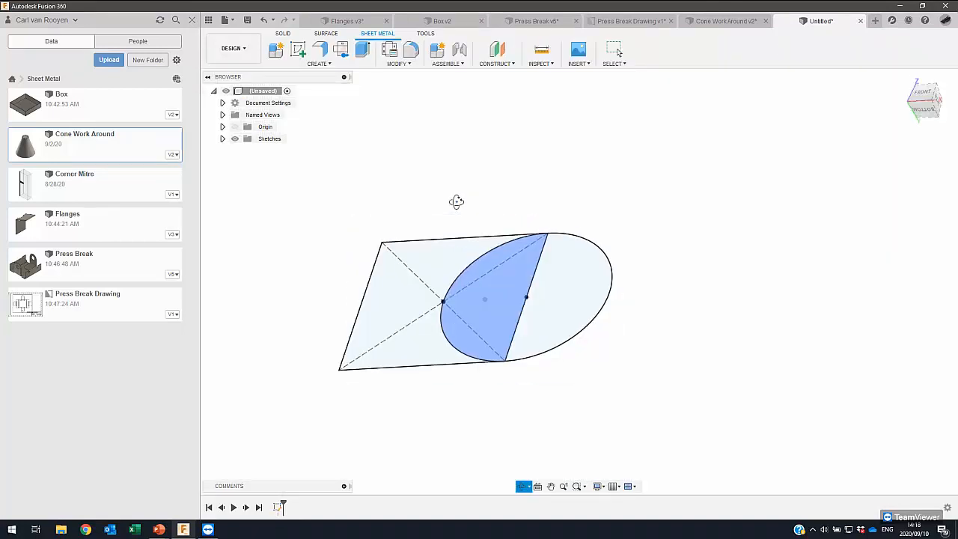
- Start a sheet metal flange as a new body from all three sketch profiles
left_click(320, 50)
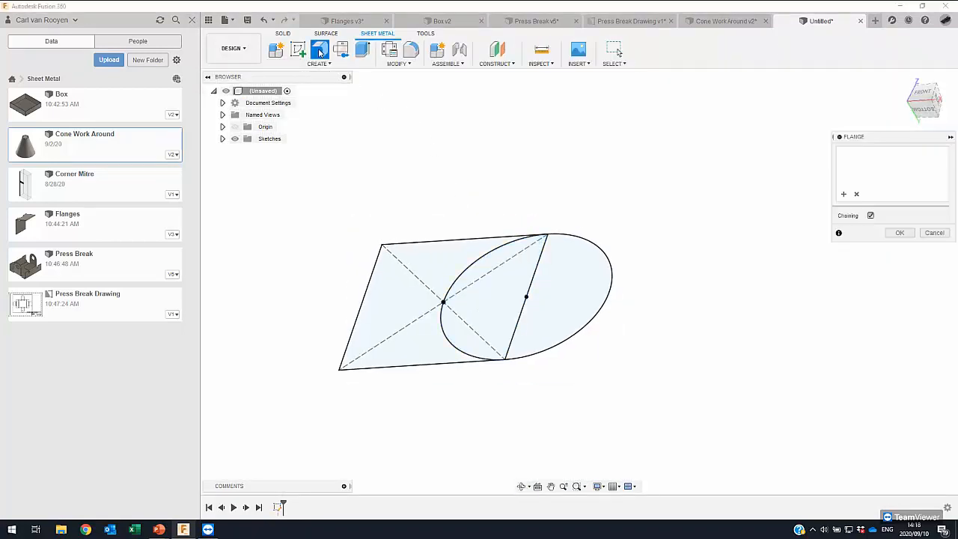
left_click(439, 268)
left_click(474, 288)
left_click(561, 303)
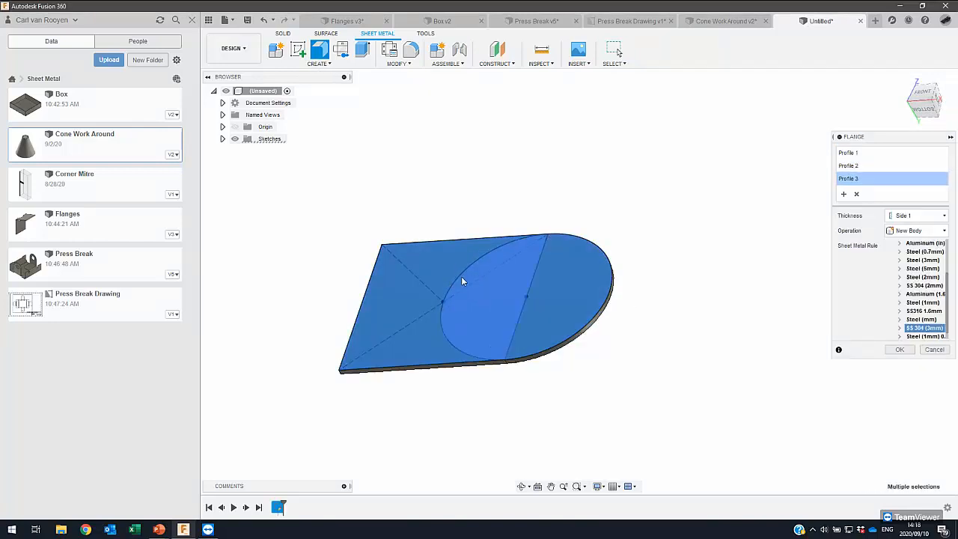
middle_click_drag(480, 351, 480, 331, "shift")
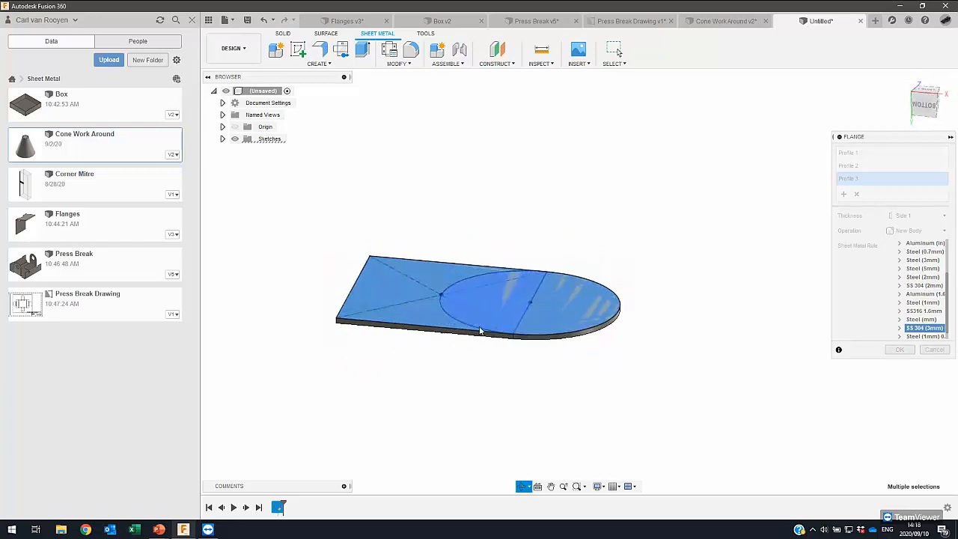
- Set the base flange's sheet metal rule to Aluminum (1.6mm) and create the plate
left_click_drag(871, 139, 732, 129)
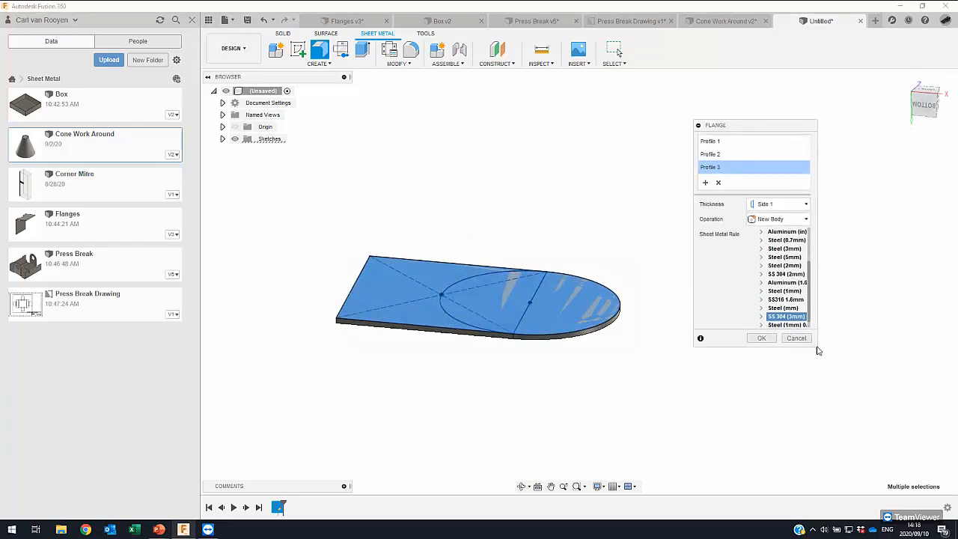
left_click_drag(817, 347, 876, 370)
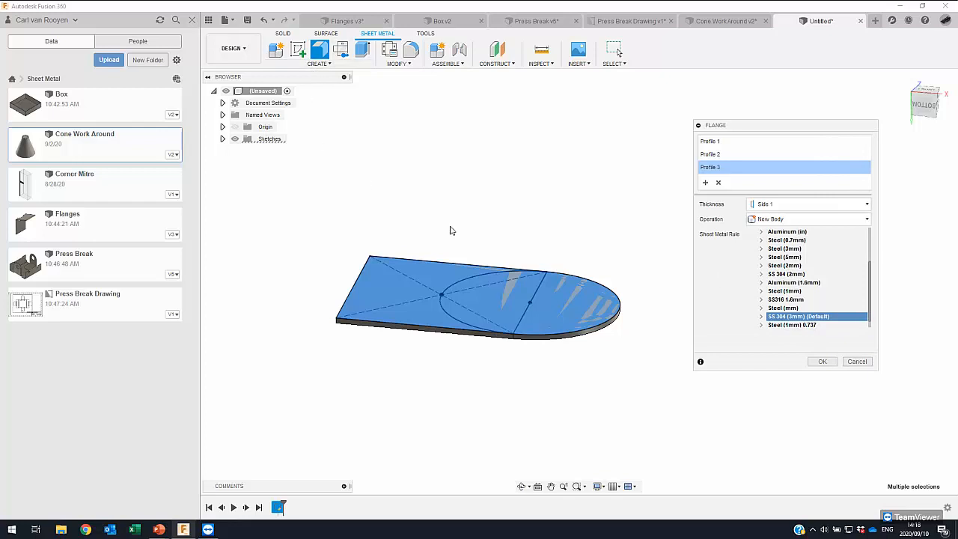
left_click(793, 283)
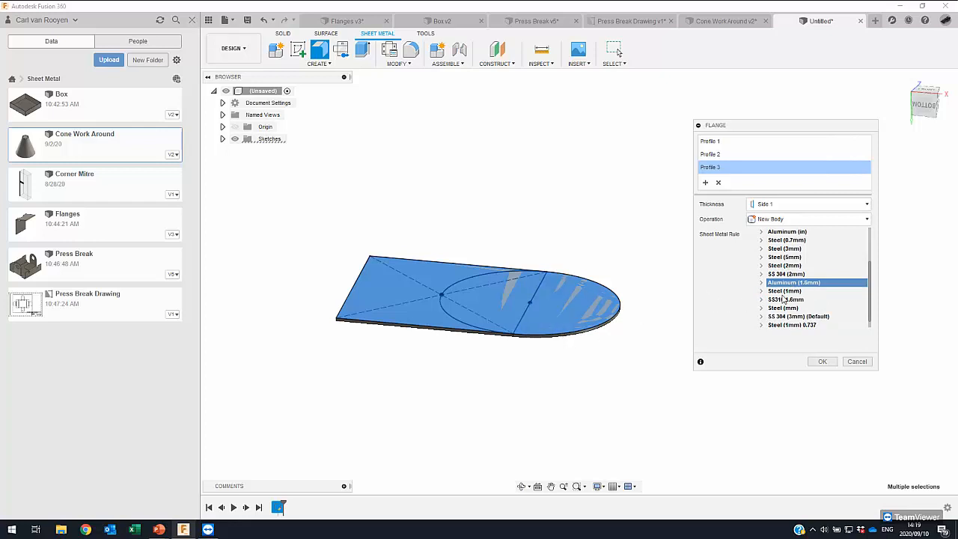
left_click(798, 258)
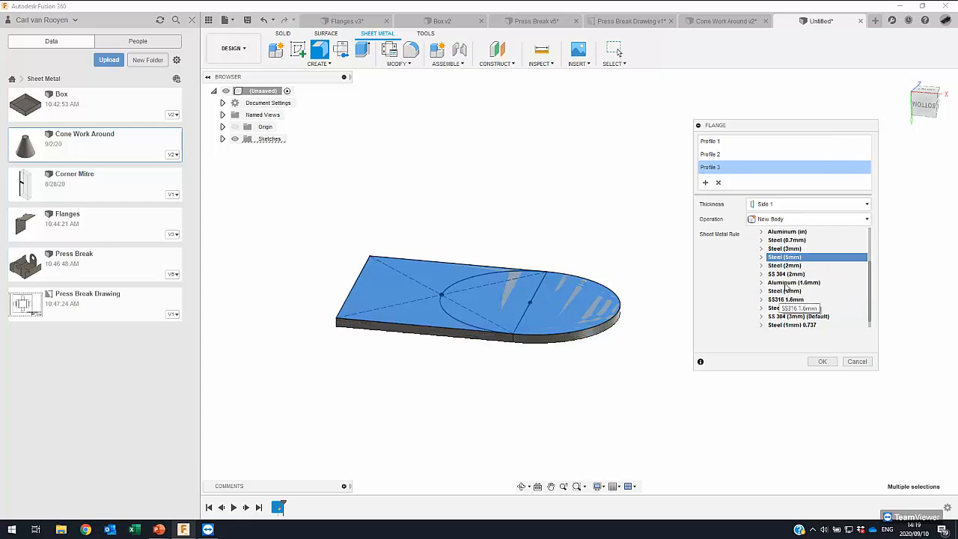
left_click(790, 283)
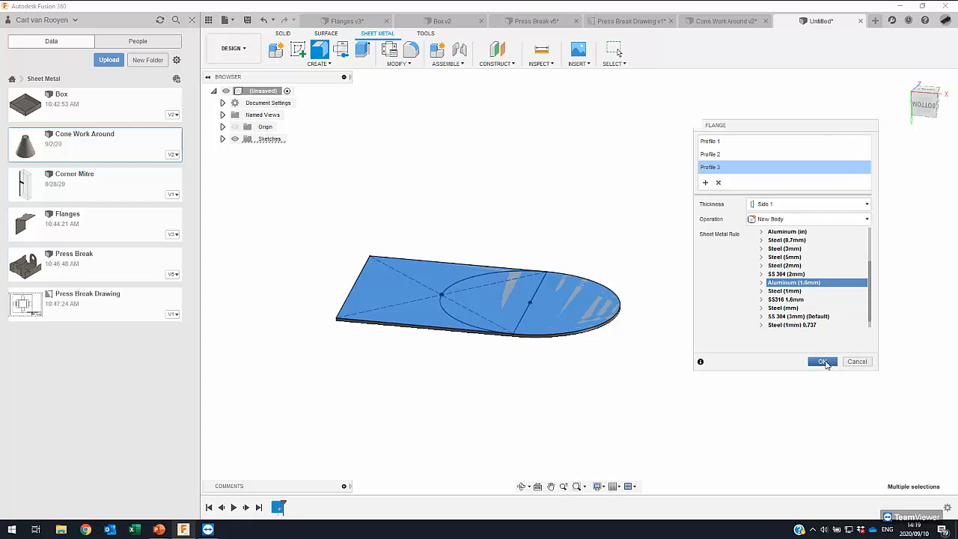
left_click(823, 362)
- Start a flange on the plate's straight end edge, 45 mm high at an angle of 65 degrees
middle_click_drag(338, 274, 374, 285)
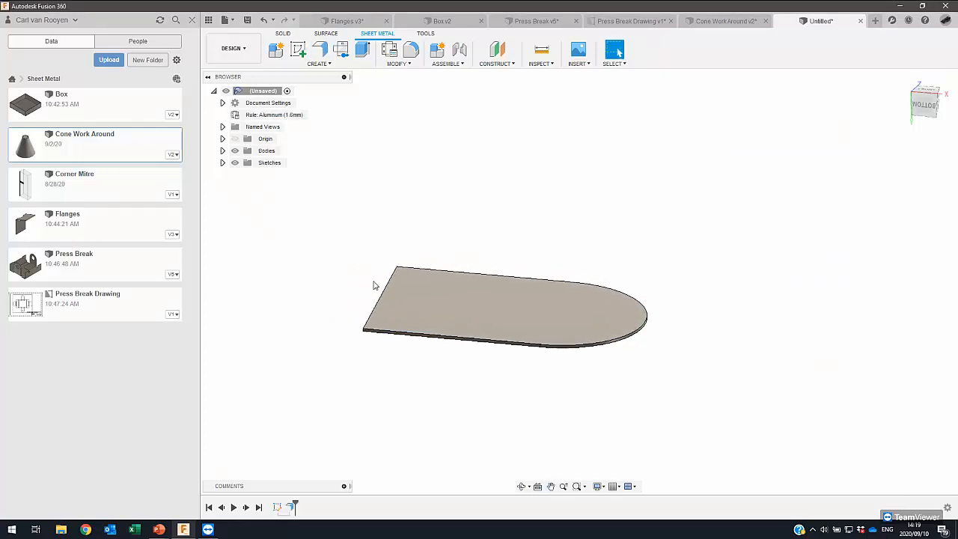
middle_click_drag(471, 297, 525, 300, "shift")
middle_click_drag(361, 195, 405, 189)
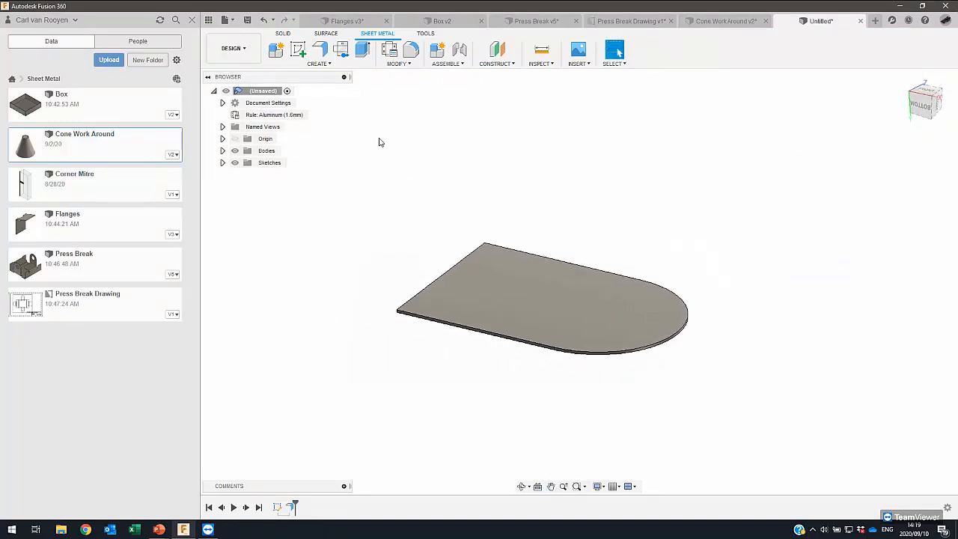
left_click(321, 50)
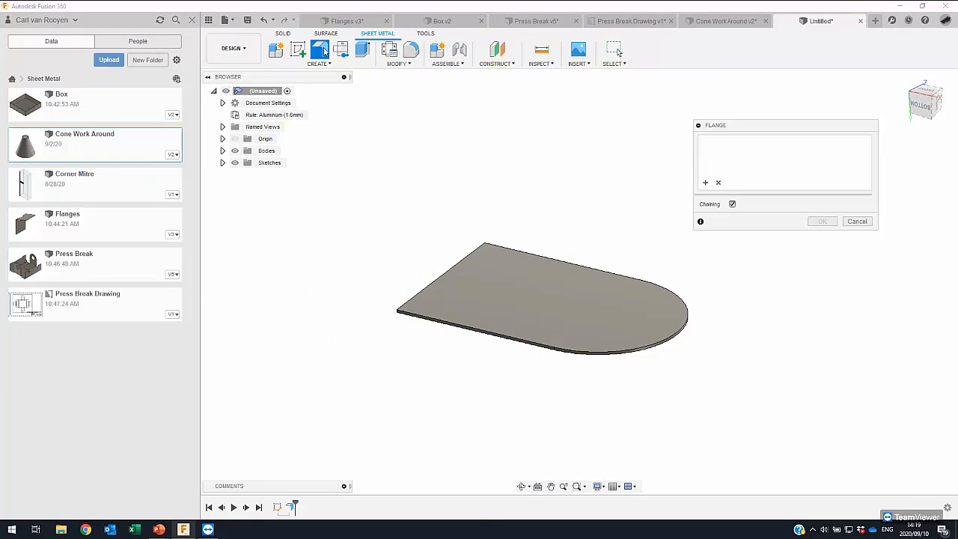
left_click(438, 281)
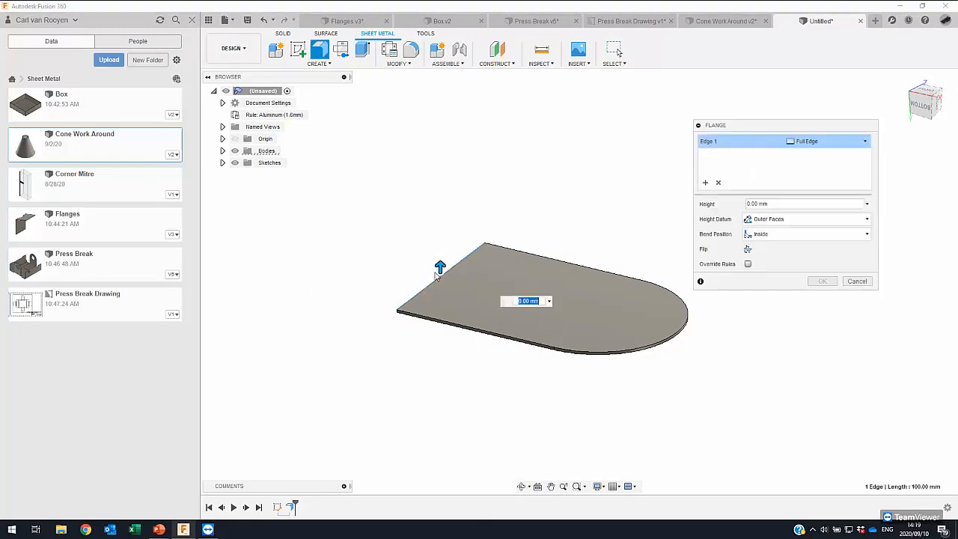
left_click_drag(440, 266, 441, 189)
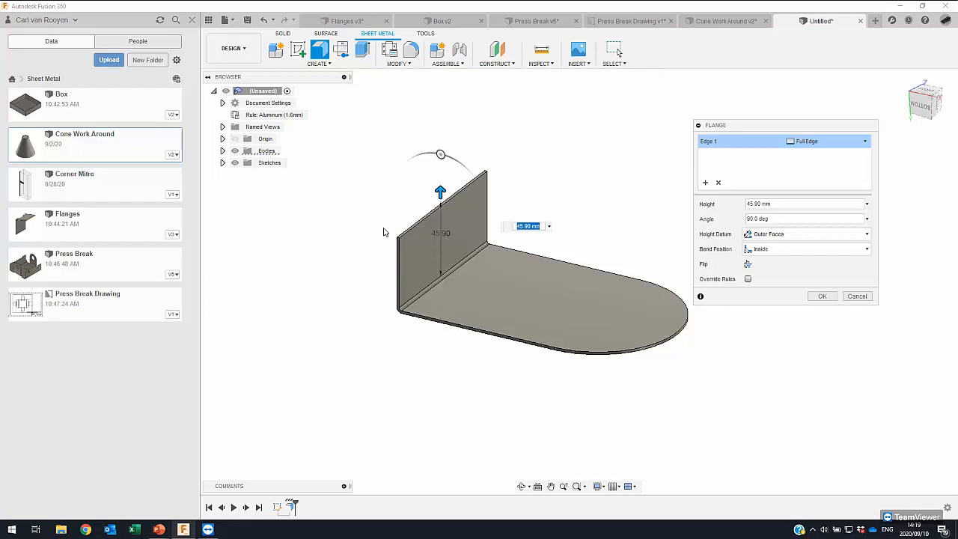
middle_click_drag(383, 233, 385, 265)
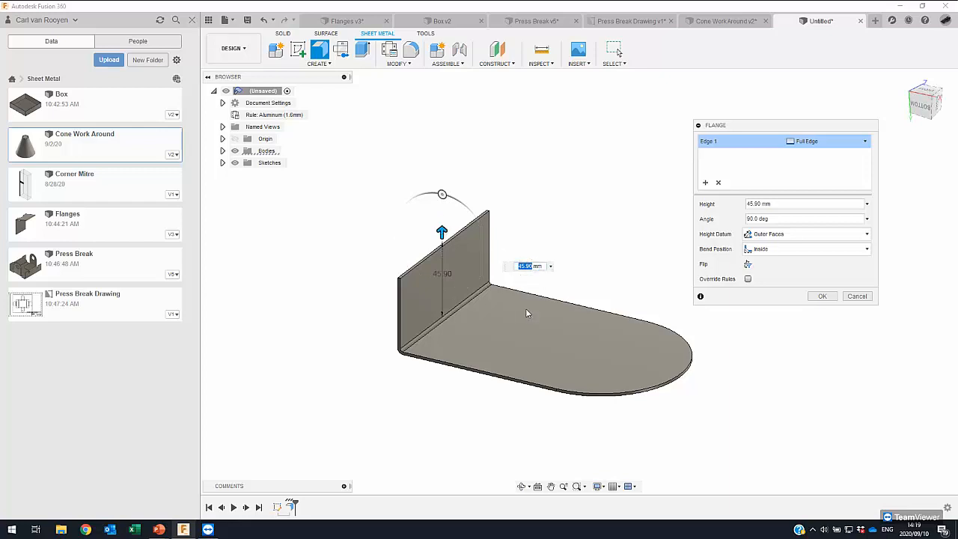
key("Return")
left_click_drag(441, 195, 420, 194)
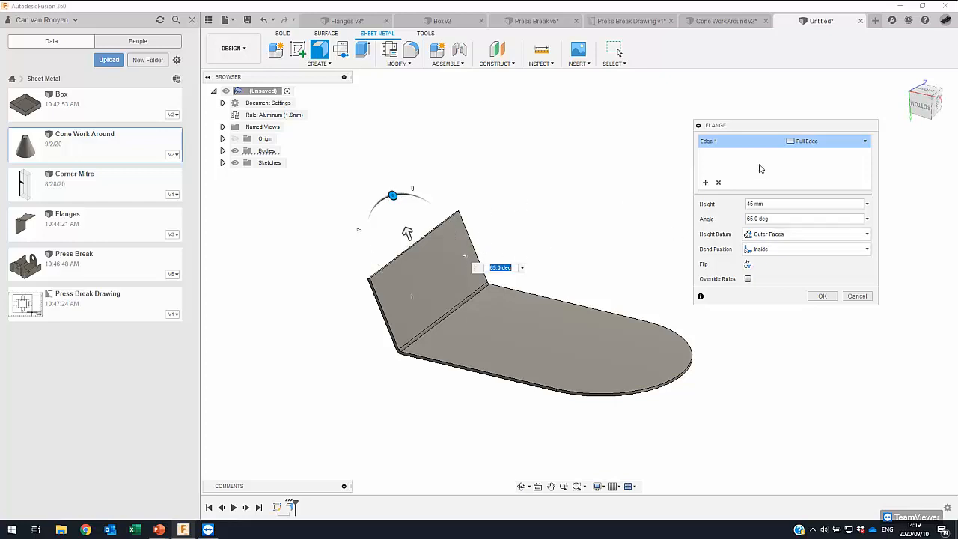
- Make the edge flange's width symmetric with a distance of 30 mm and create it
left_click(804, 128)
left_click(865, 141)
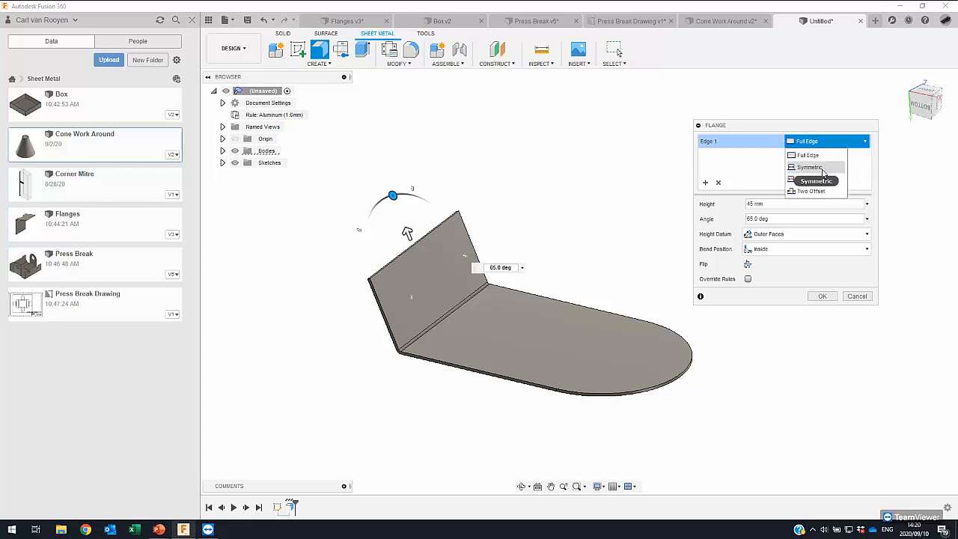
left_click(810, 167)
left_click_drag(492, 280, 475, 292)
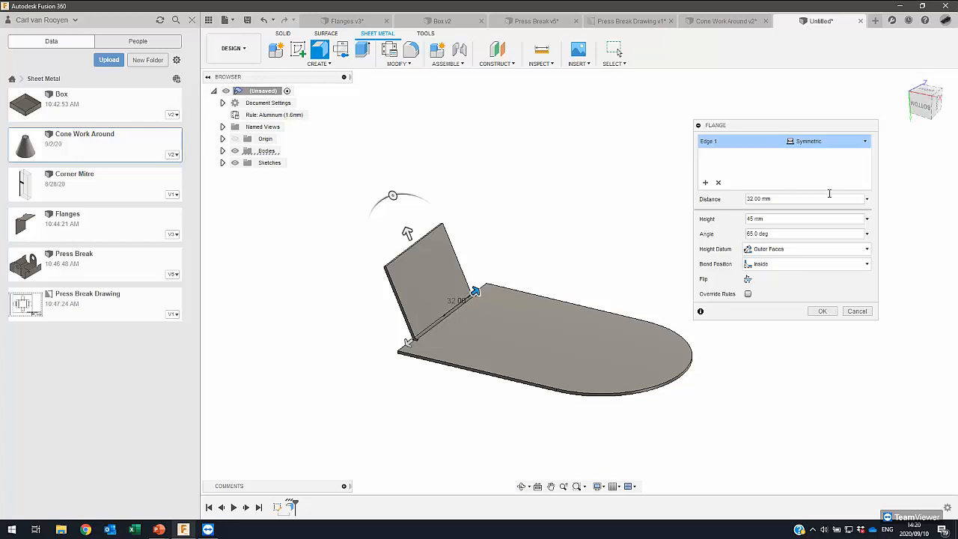
left_click_drag(763, 199, 713, 208)
type("30")
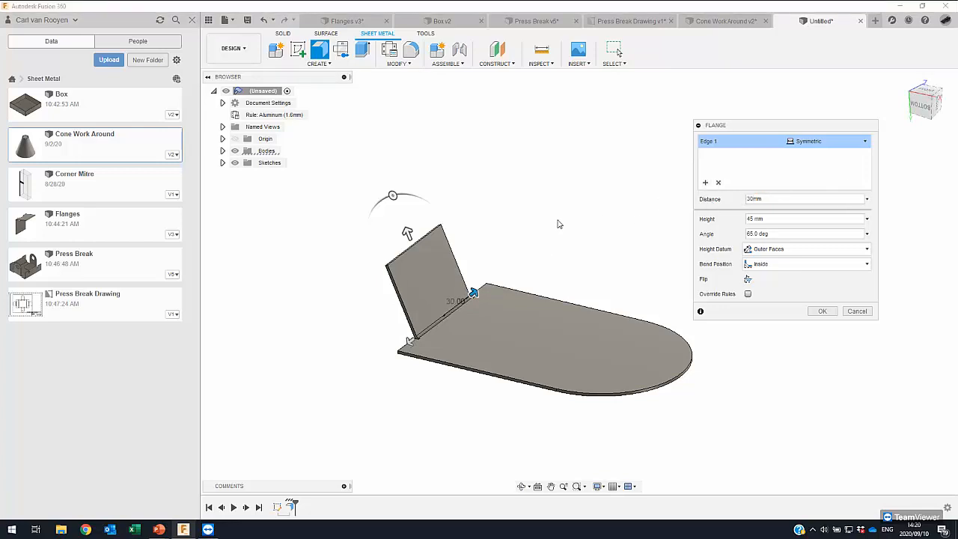
left_click(823, 312)
- Create a sketch on the narrow side face of the angled flange
mouse_move(577, 247)
middle_mouse_down("shift")
mouse_move(541, 252)
mouse_move(573, 258)
middle_mouse_up("shift")
middle_click_drag(503, 317, 527, 316)
middle_click_drag(462, 322, 470, 315, "shift")
middle_click_drag(497, 249, 477, 261)
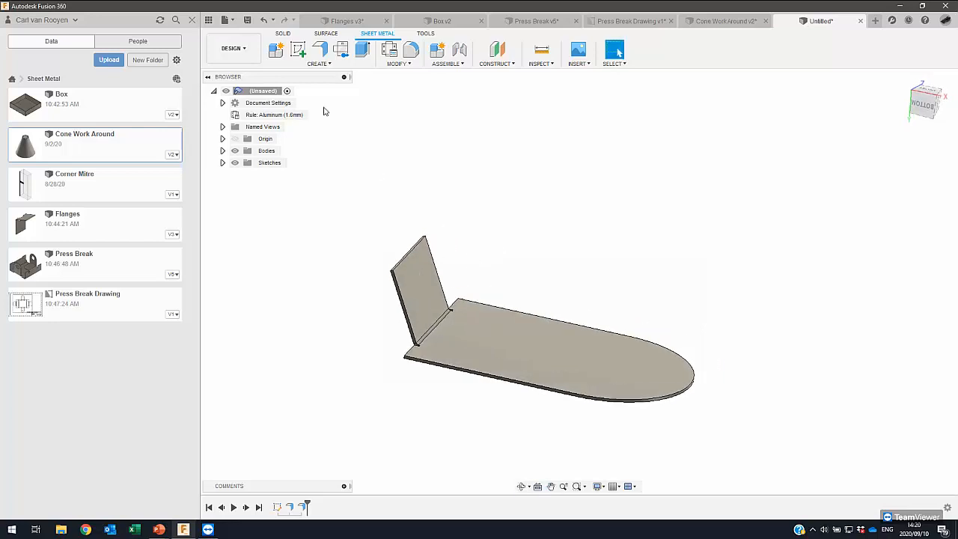
scroll(396, 276, "up", 1)
scroll(395, 276, "up", 1)
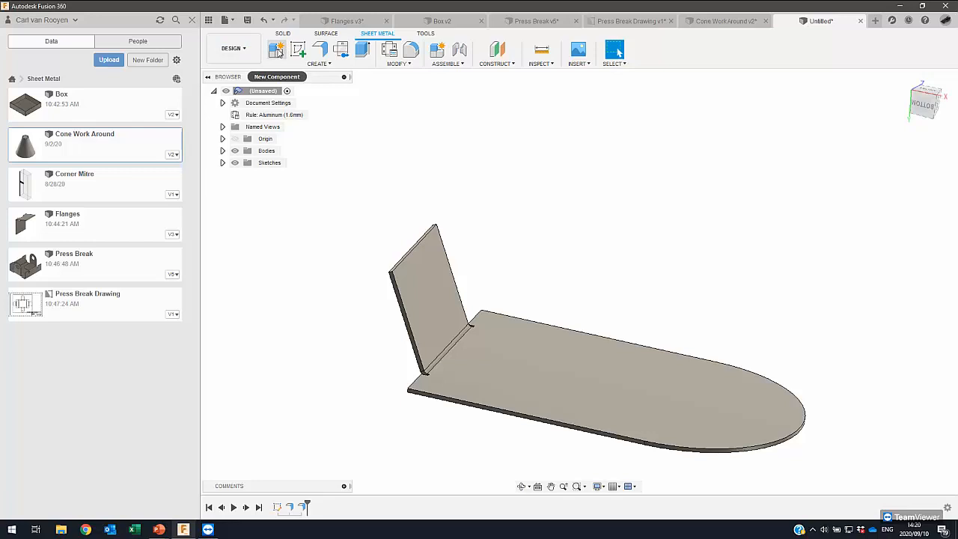
left_click(298, 48)
left_click(406, 293)
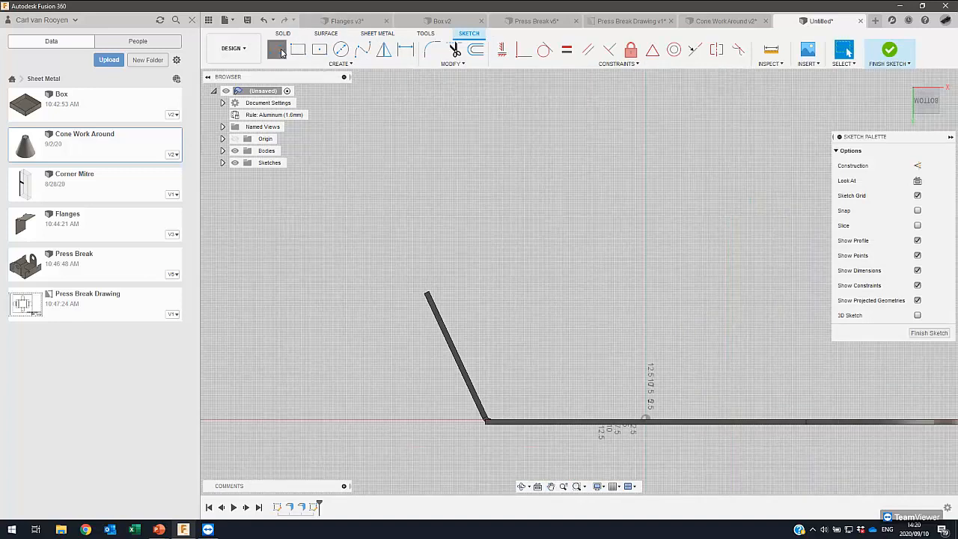
- Draw a line about 23 mm long extending the flange from its tip, continued by a tangent arc curving back over the plate
left_click(277, 49)
left_click(428, 292)
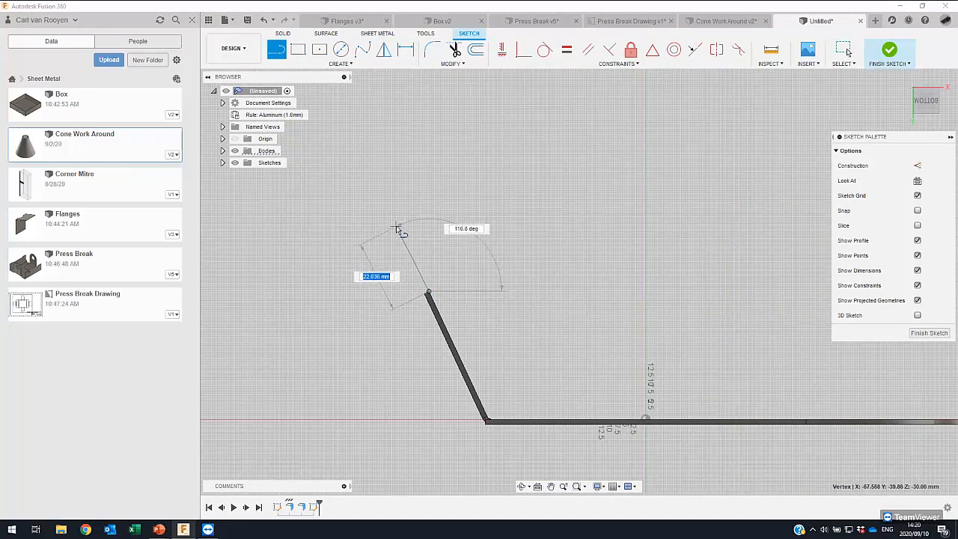
left_click(398, 226)
left_click_drag(398, 226, 415, 112)
left_click(391, 91)
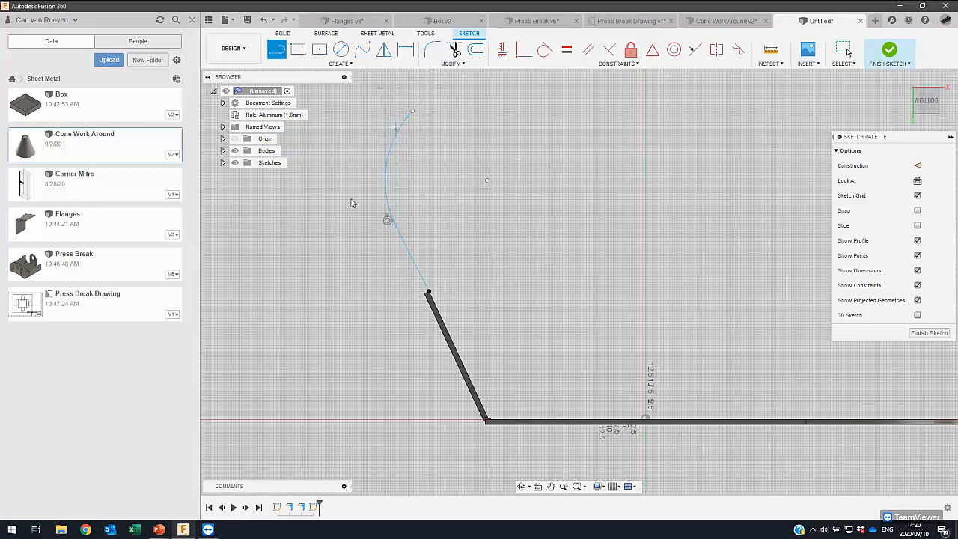
scroll(423, 277, "up", 2)
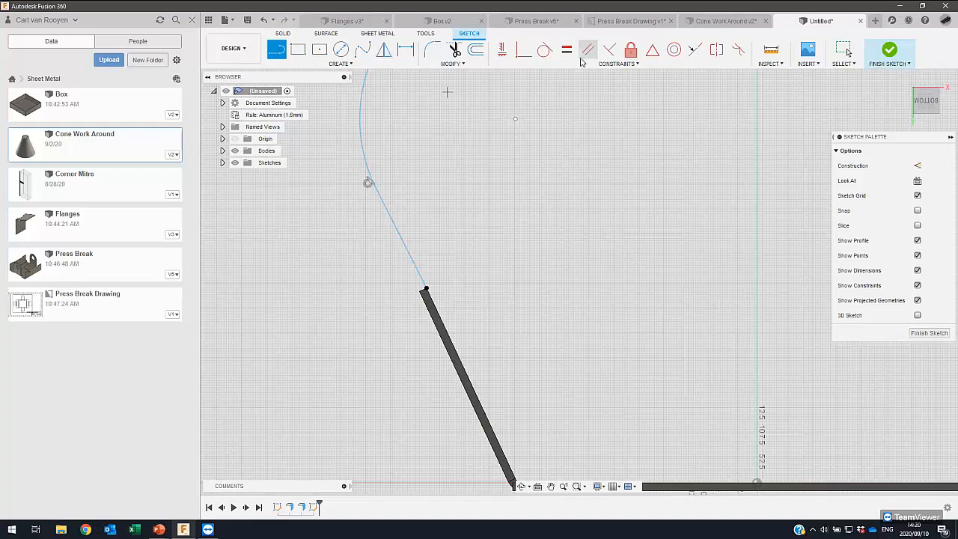
key("Escape")
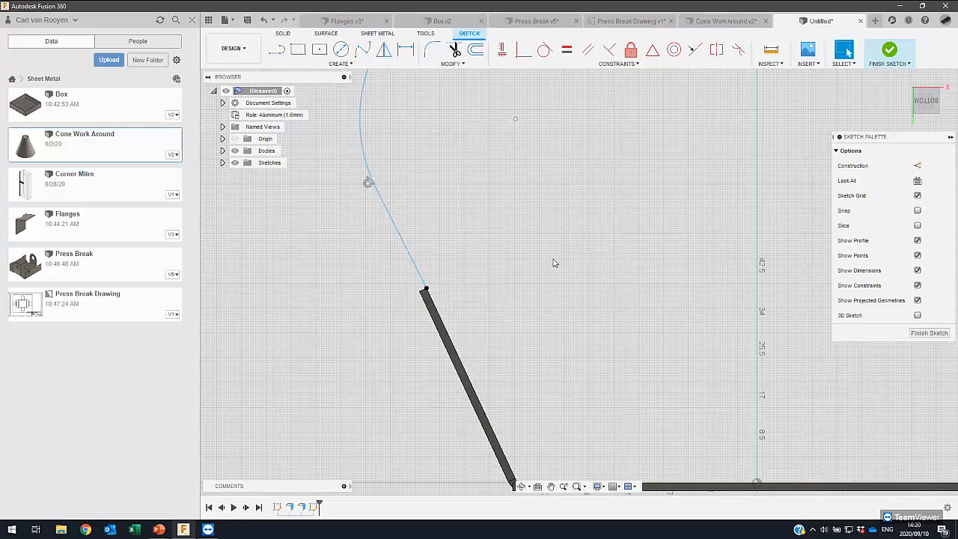
- Project the angled flange's long inner edge into the sketch and turn it into construction geometry
key("p")
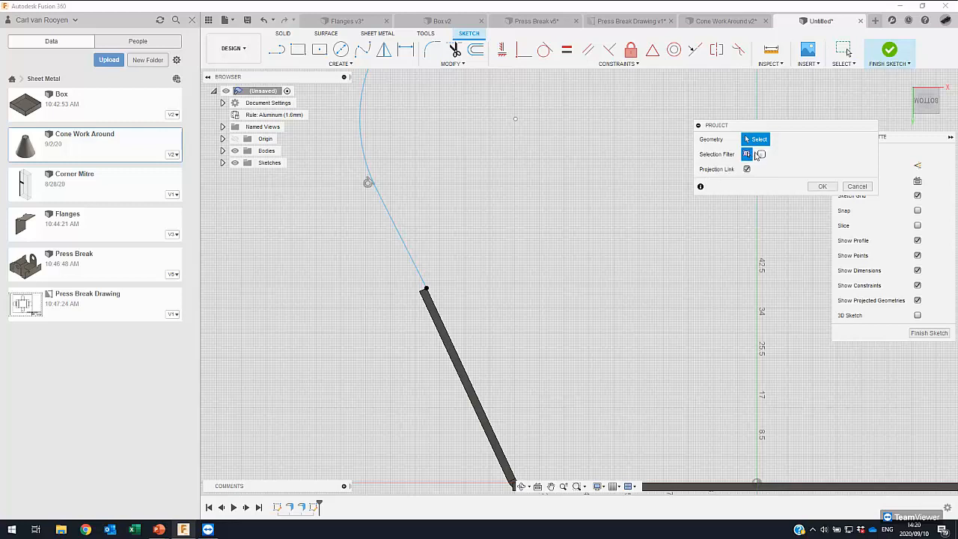
left_click(439, 318)
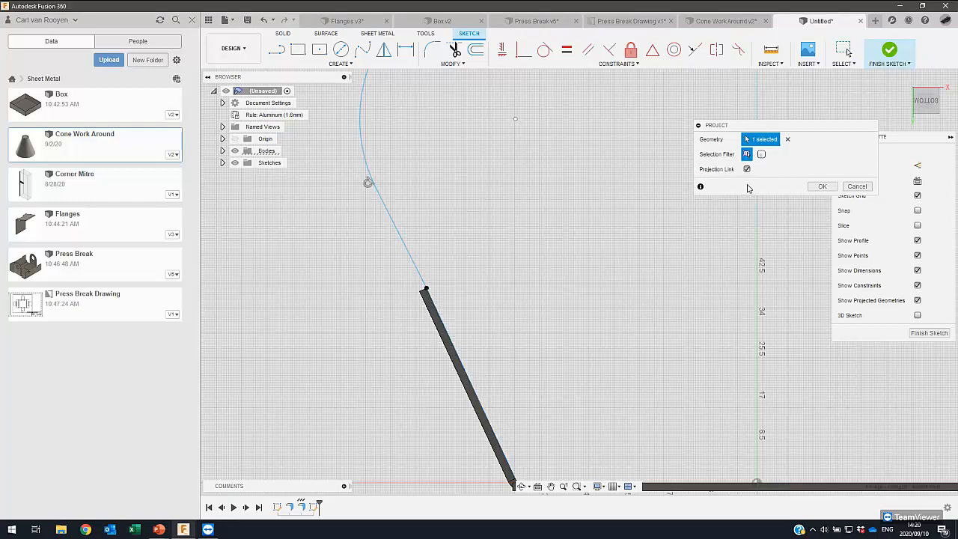
left_click(816, 186)
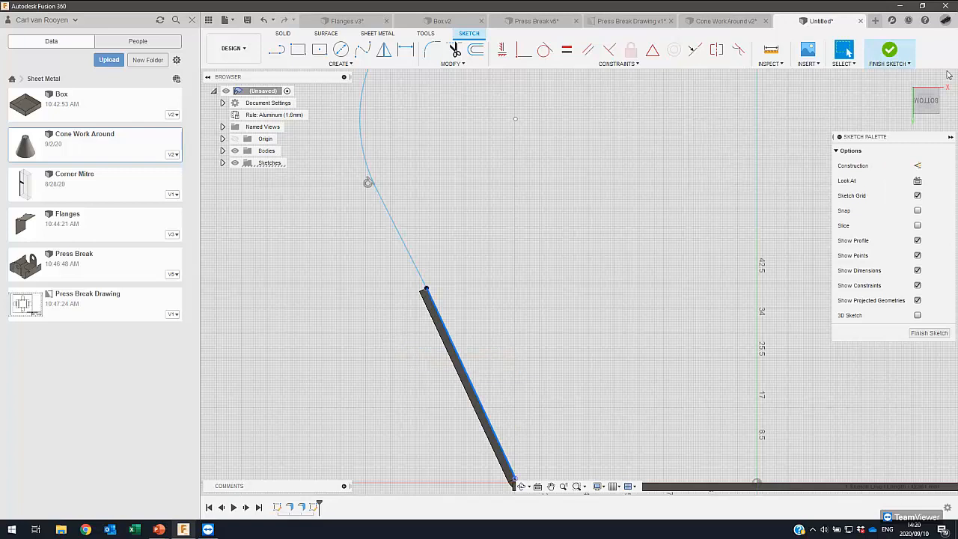
left_click(918, 165)
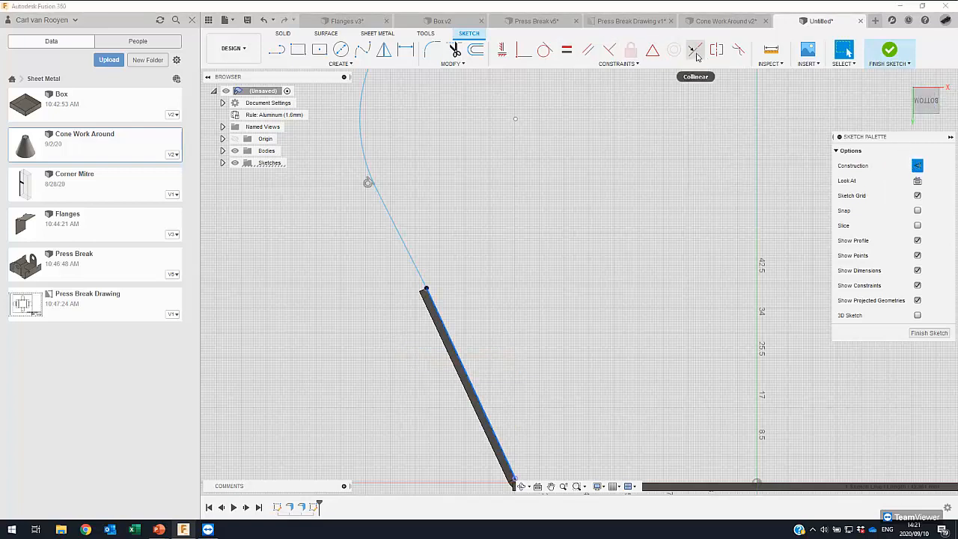
- Constrain the sketched line collinear with the projected flange edge and finish the sketch
left_click(421, 246)
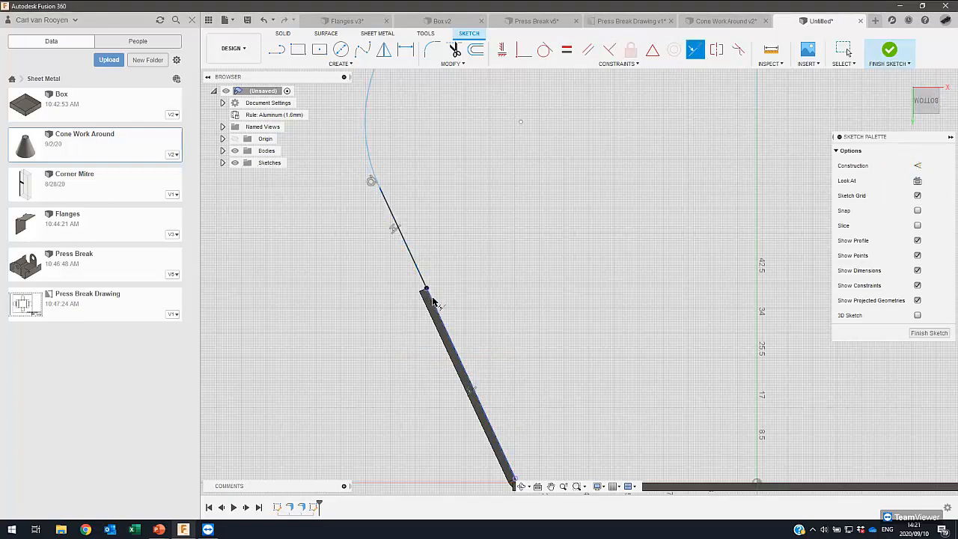
key("Escape")
scroll(541, 232, "down", 3)
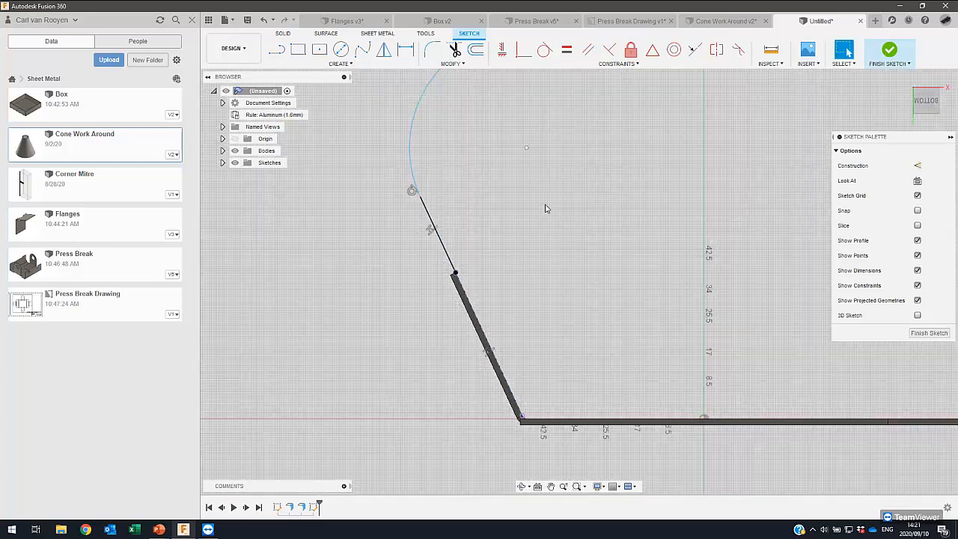
left_click(890, 49)
- Start a contour flange from the chained line and arc, extended about 48.8 mm across the angled flange's width
middle_click_drag(524, 271, 505, 287, "shift")
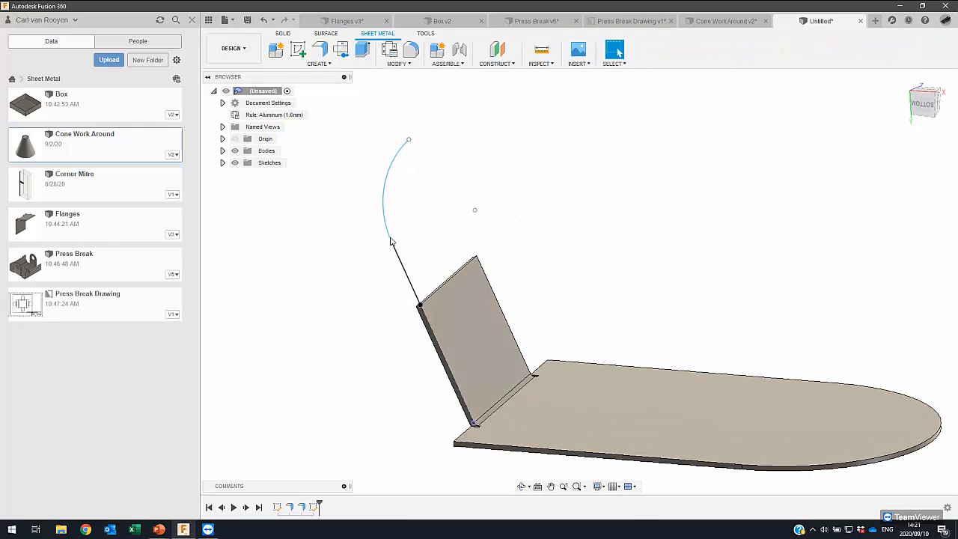
middle_click_drag(385, 236, 384, 259)
left_click(320, 49)
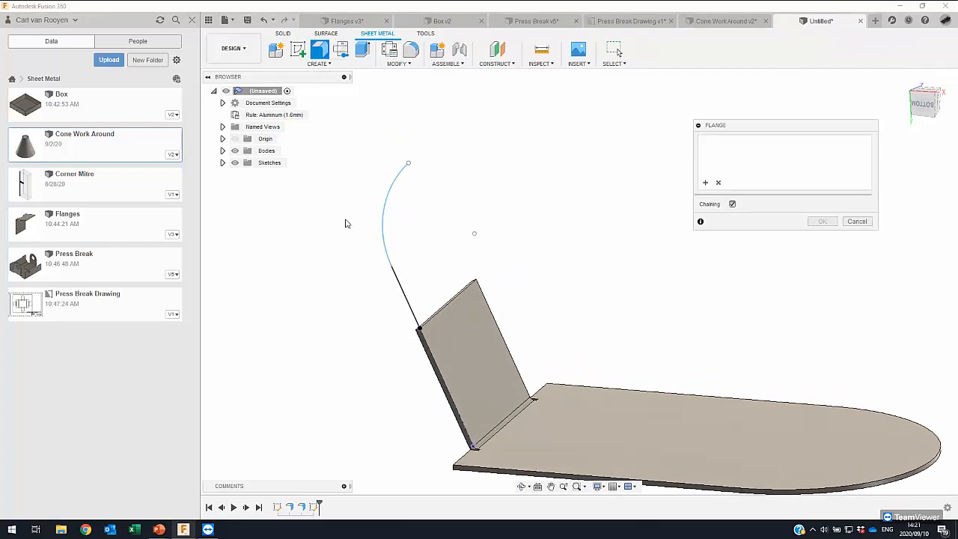
left_click(396, 281)
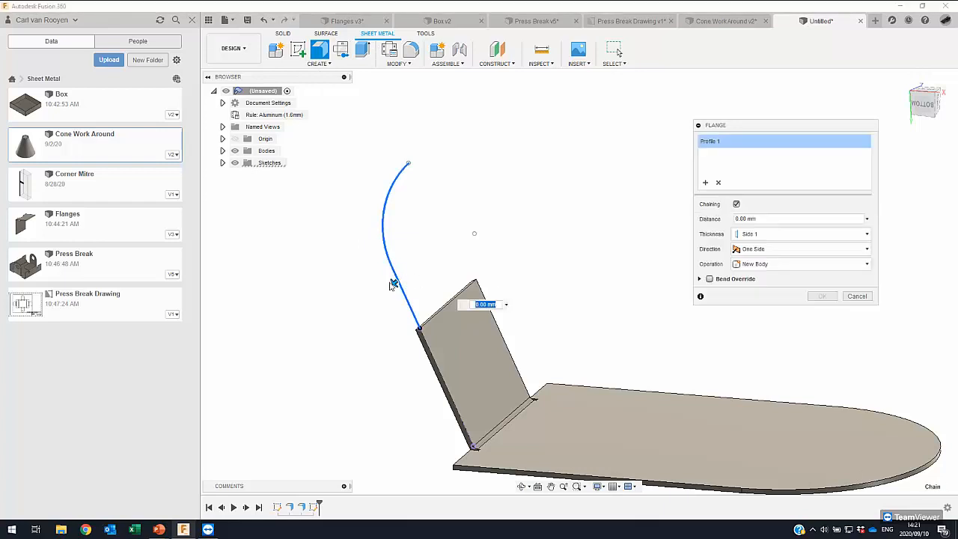
left_click_drag(394, 281, 462, 271)
middle_click_drag(516, 306, 531, 290, "shift")
- Set the contour flange's distance to -50 mm and create it one-sided as a new body
scroll(428, 285, "up", 1)
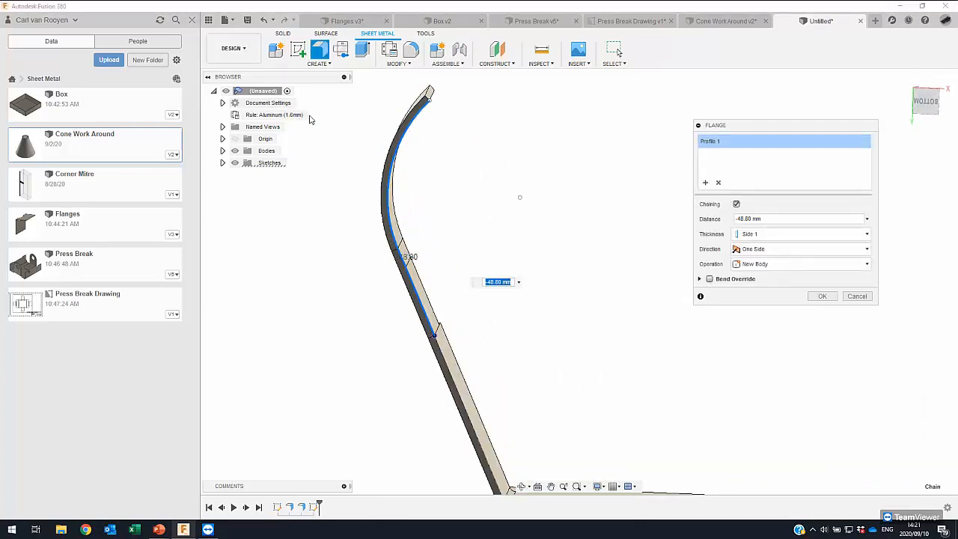
scroll(429, 325, "up", 3)
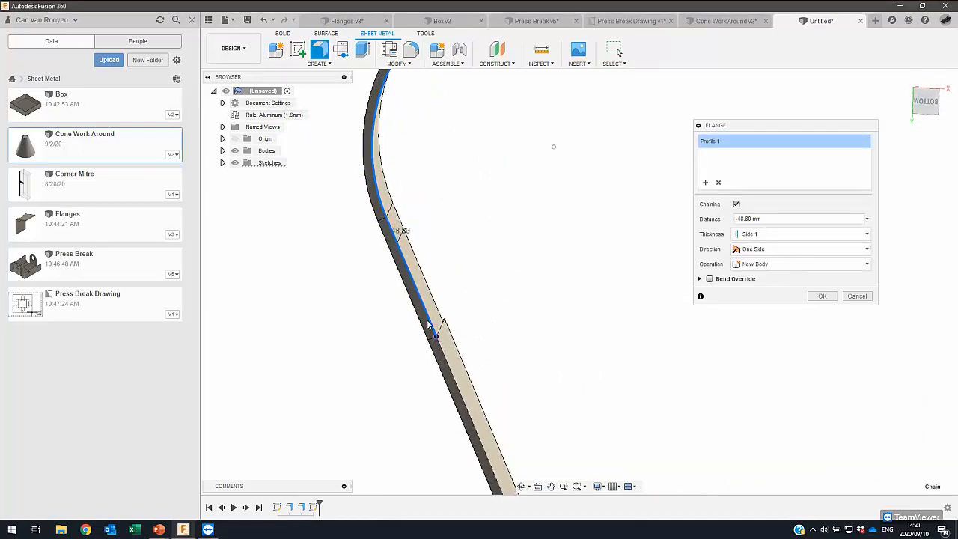
middle_click_drag(486, 309, 470, 355)
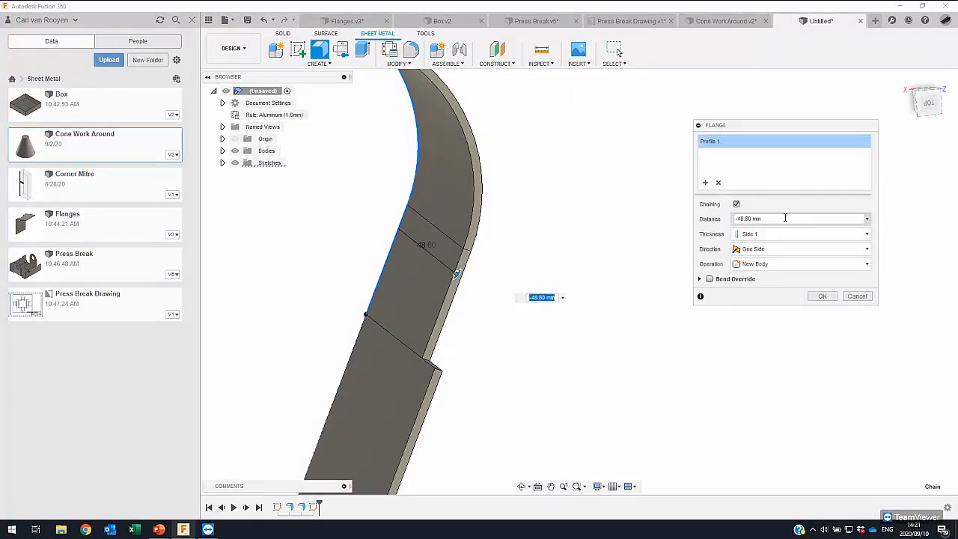
left_click(867, 218)
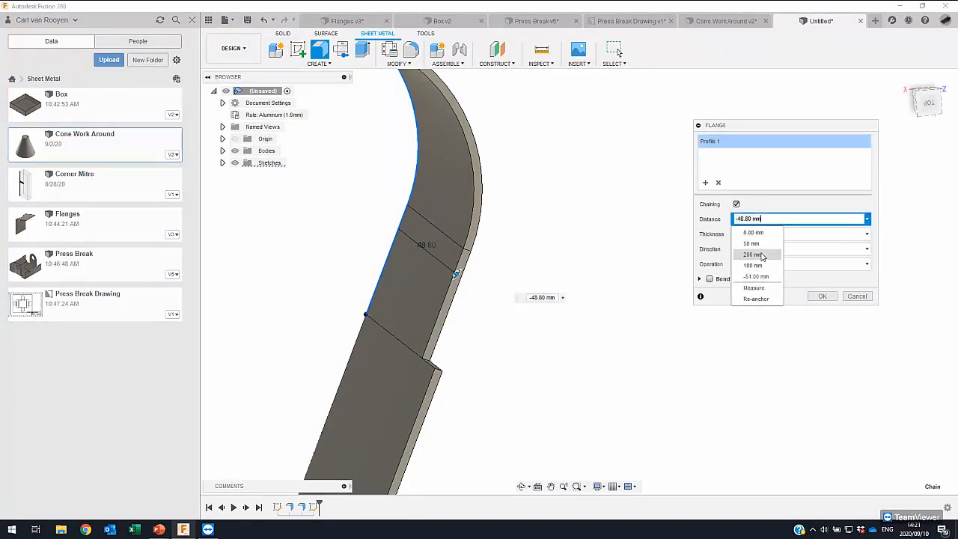
left_click(769, 219)
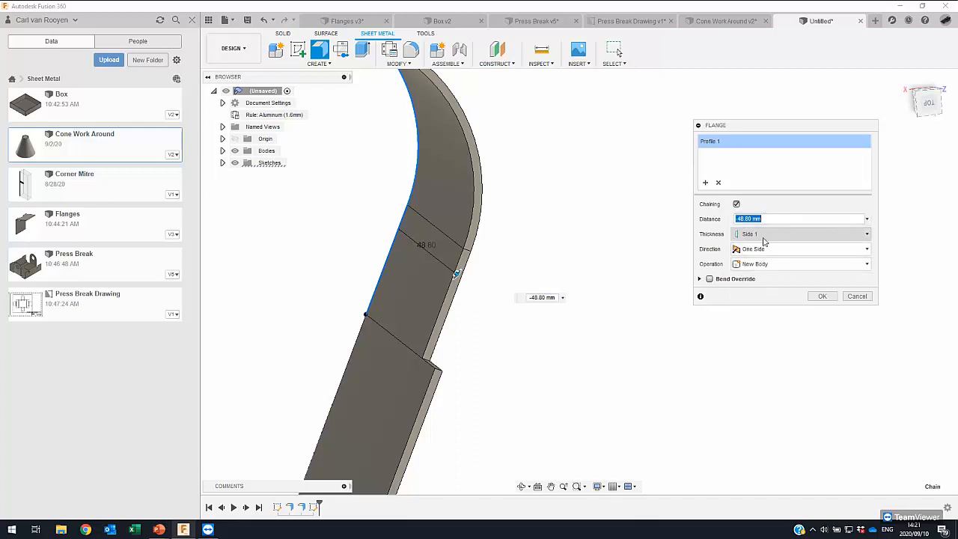
middle_click_drag(495, 335, 454, 299, "shift")
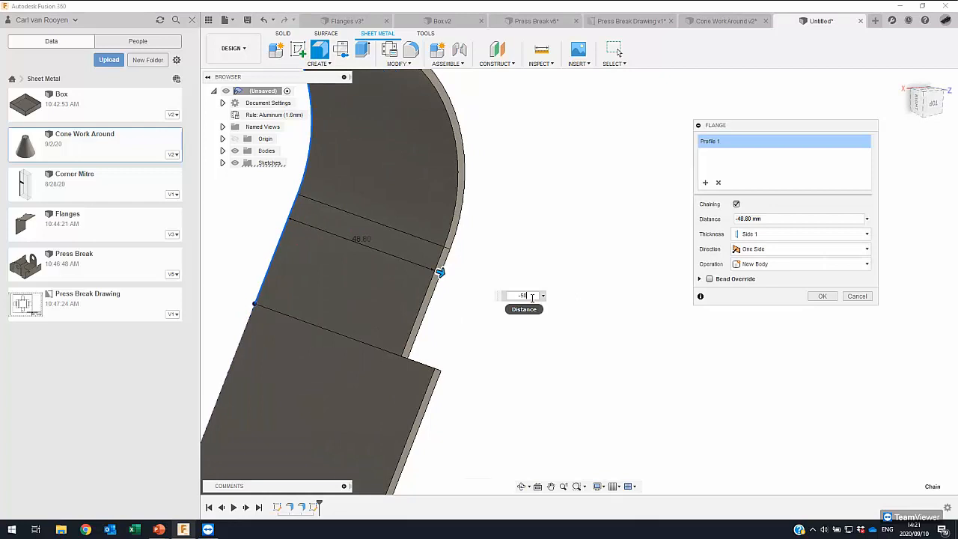
scroll(475, 271, "down", 4)
middle_click_drag(387, 287, 483, 285, "shift")
left_click(823, 297)
scroll(524, 261, "down", 5)
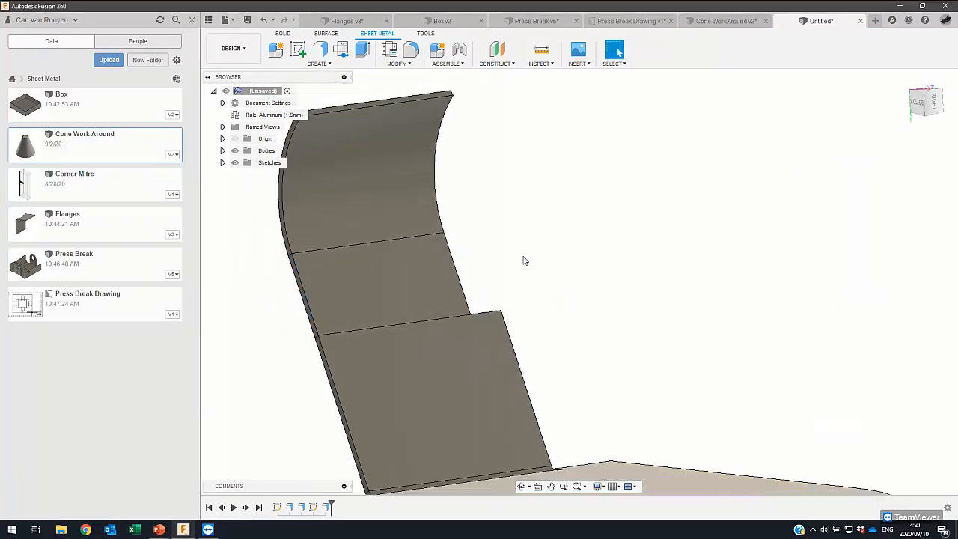
- Examine the list of bodies and the new contour flange's feature settings, leaving them unchanged
middle_click_drag(430, 298, 531, 270, "shift")
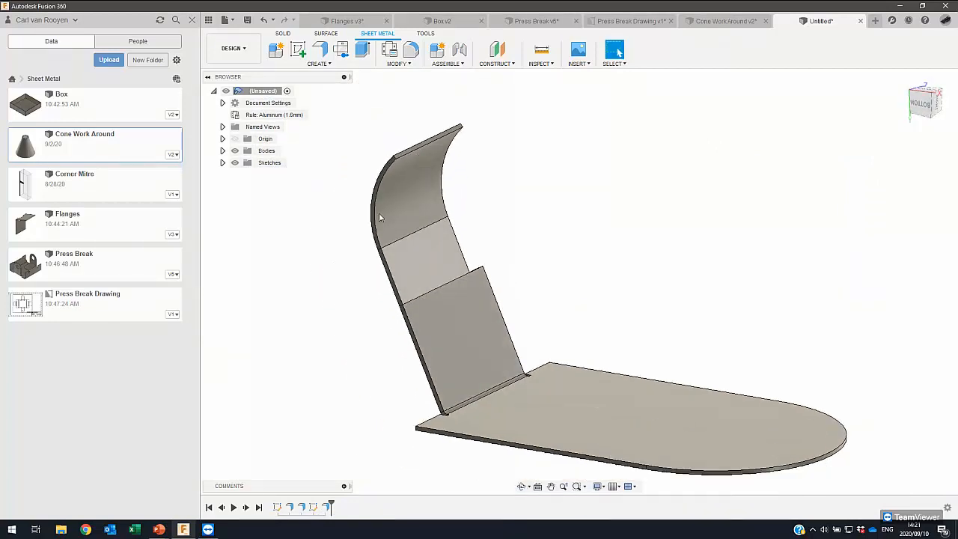
left_click(222, 151)
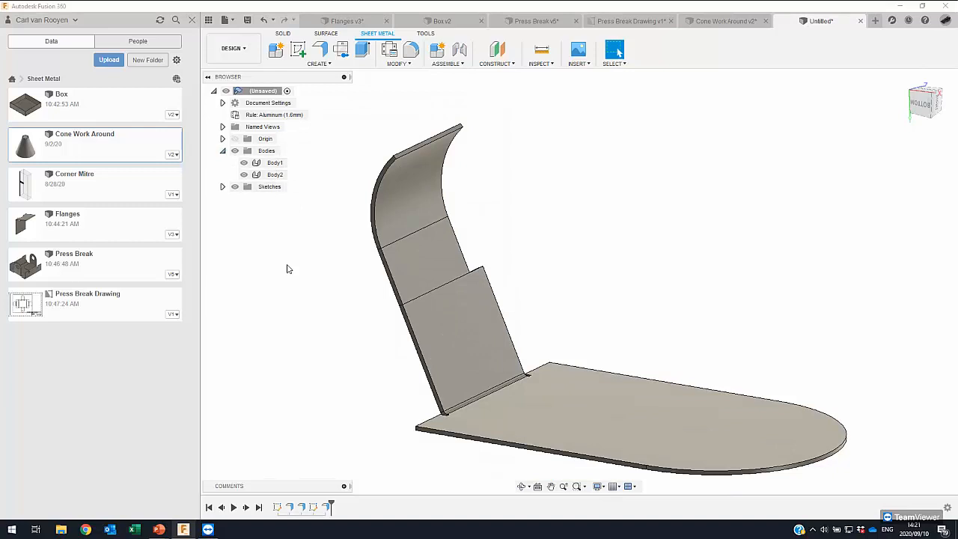
double_click(327, 507)
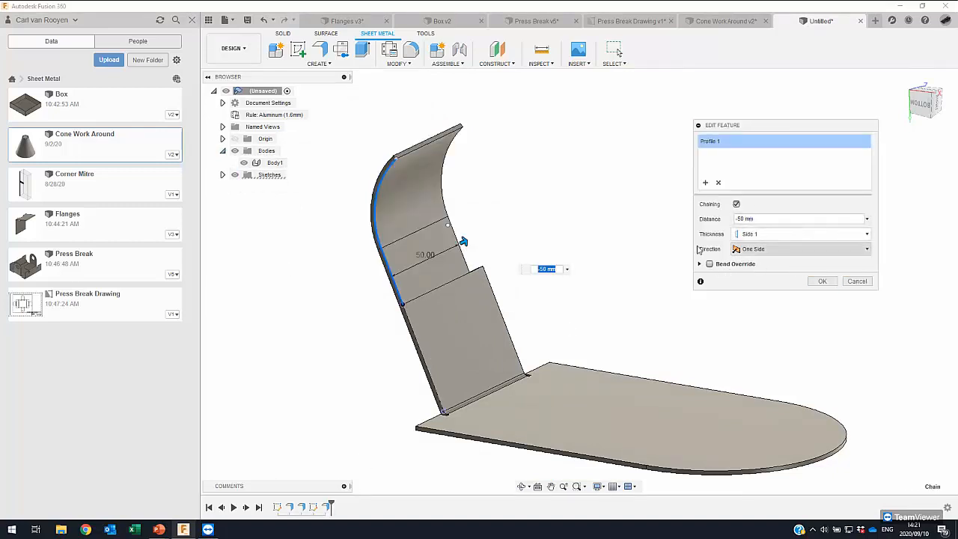
left_click(856, 282)
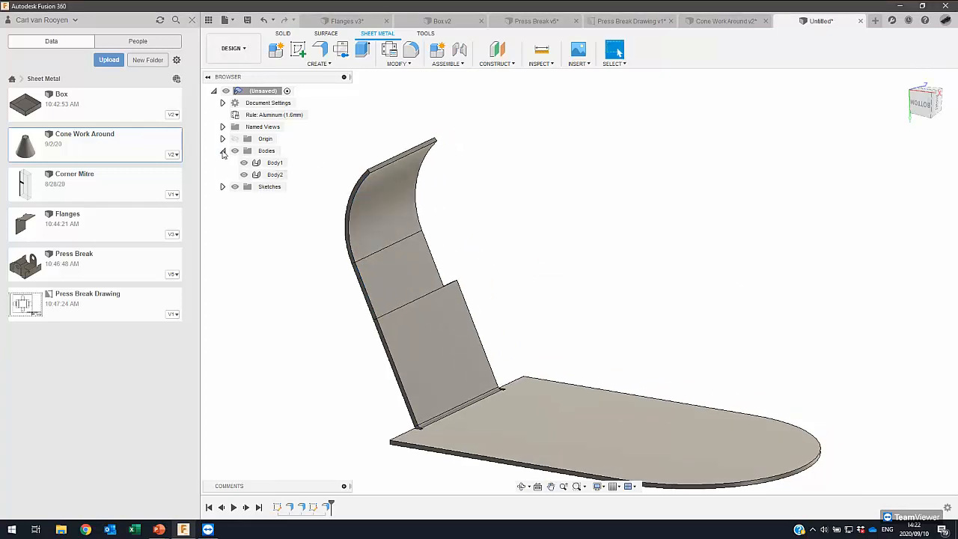
left_click(222, 152)
- Create a sketch on the narrow side face of the curved contour flange
middle_click_drag(434, 242, 421, 195, "shift")
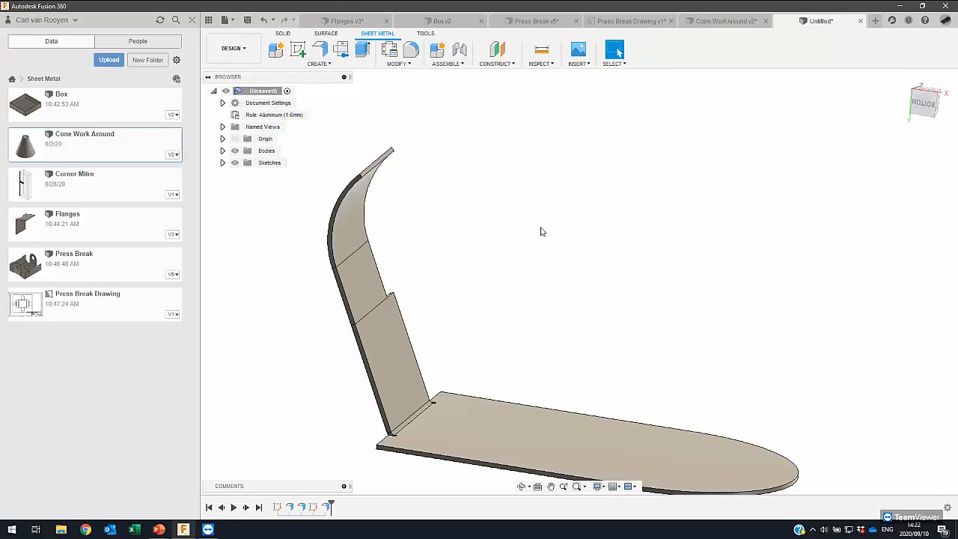
scroll(542, 243, "down", 1)
middle_click_drag(586, 271, 575, 278, "shift")
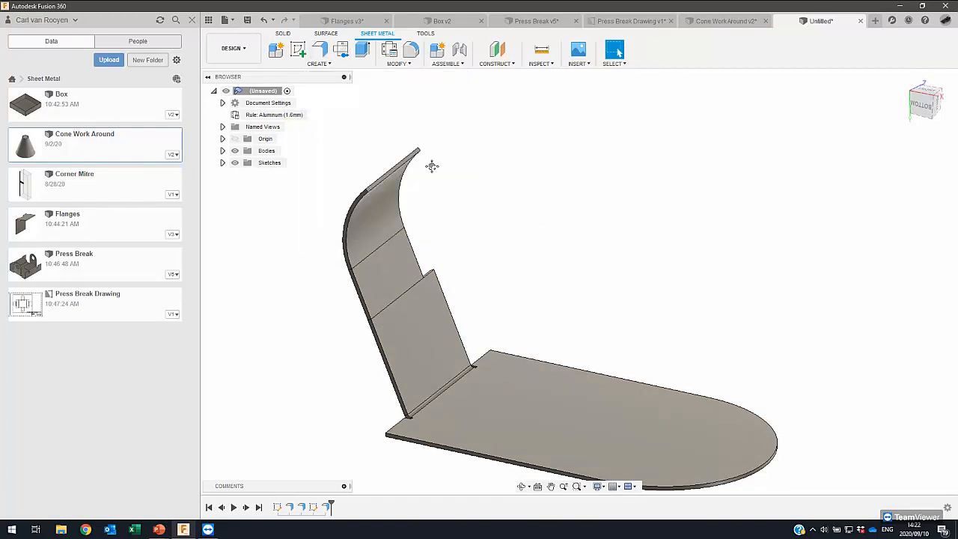
middle_click_drag(432, 166, 432, 178)
mouse_move(437, 250)
middle_mouse_down()
mouse_move(501, 184)
mouse_move(563, 235)
mouse_move(548, 265)
mouse_move(563, 274)
middle_mouse_up()
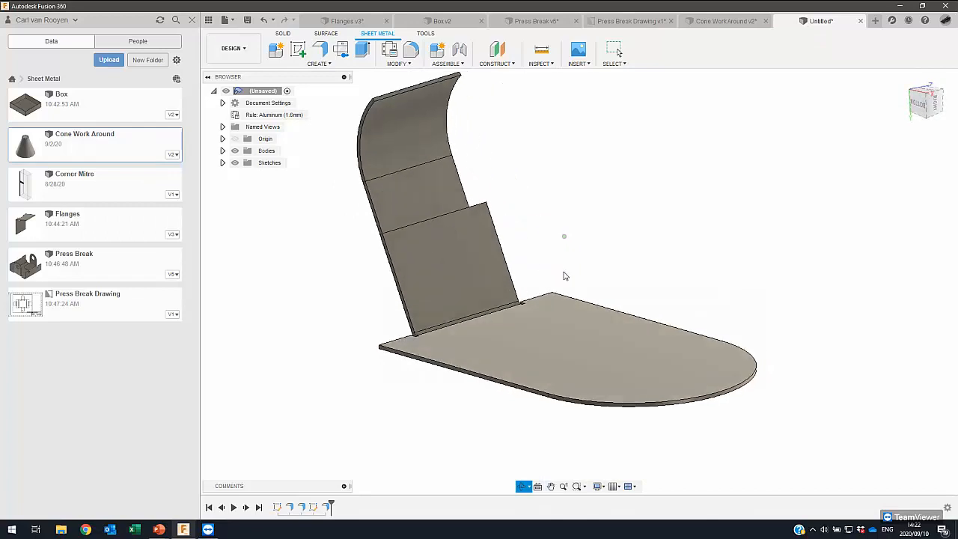
left_click(298, 49)
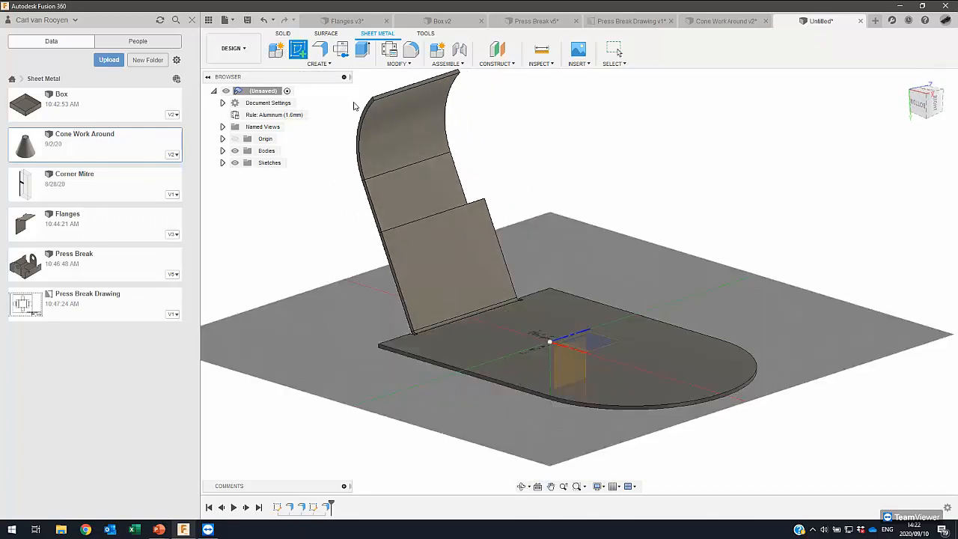
scroll(441, 228, "up", 5)
scroll(444, 224, "up", 2)
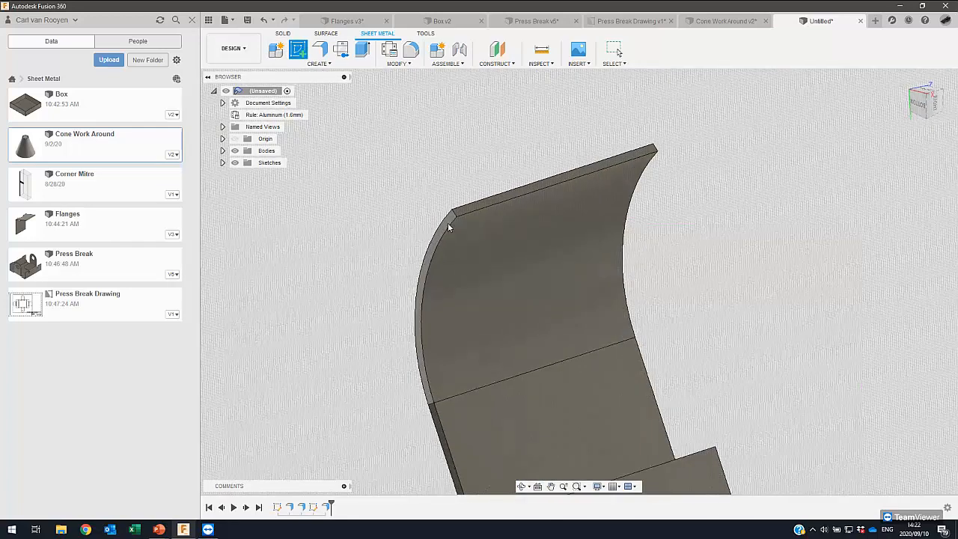
left_click(448, 220)
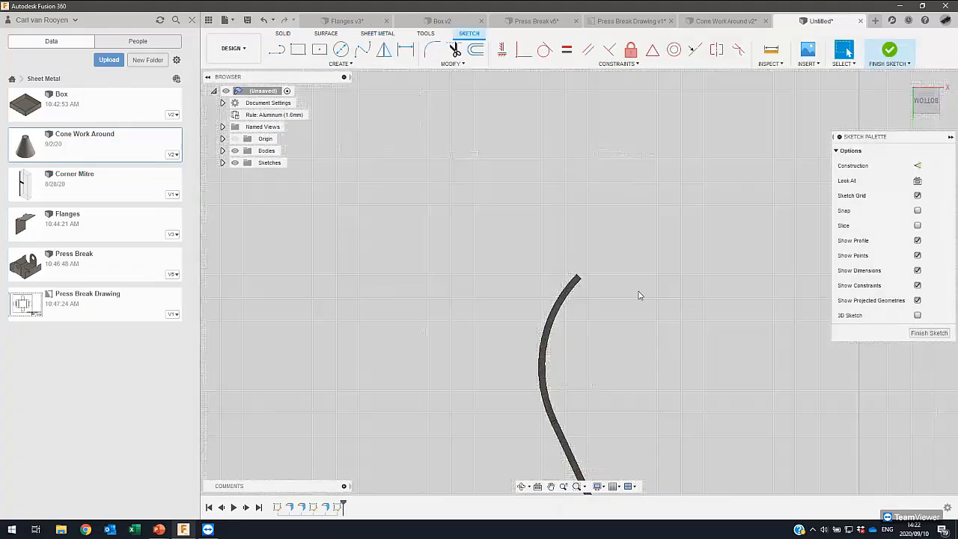
- Draw a nearly horizontal line detached from the curved flange's tip, shift it slightly and finish the sketch
left_click(281, 51)
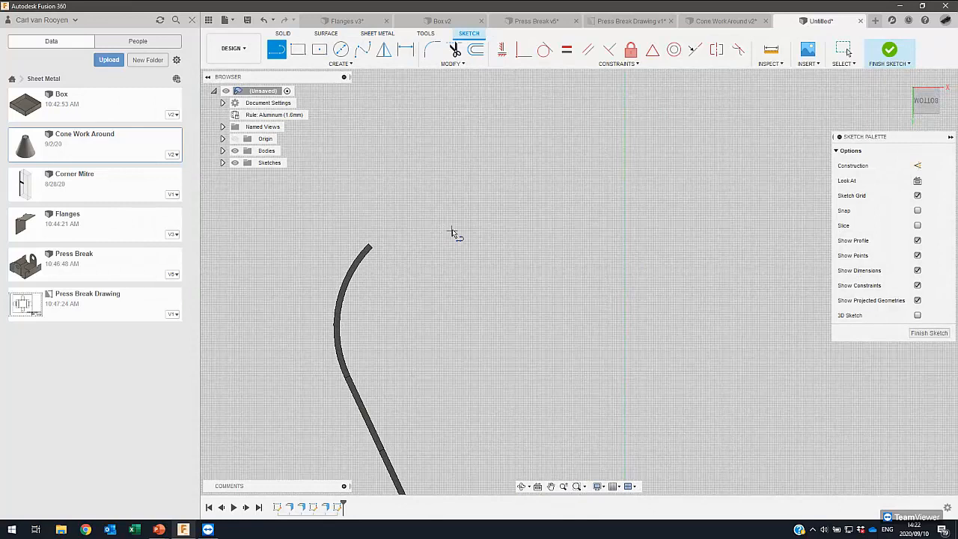
left_click(497, 230)
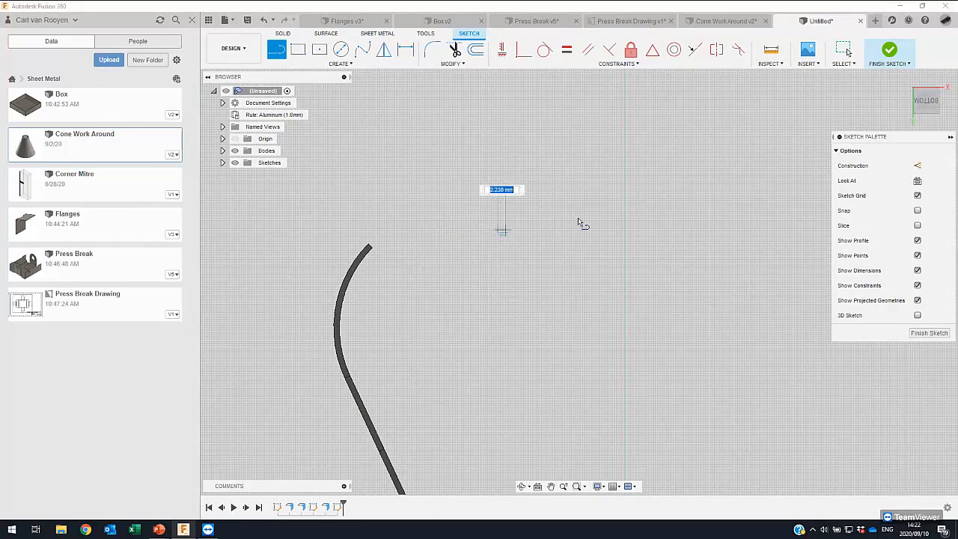
left_click(684, 220)
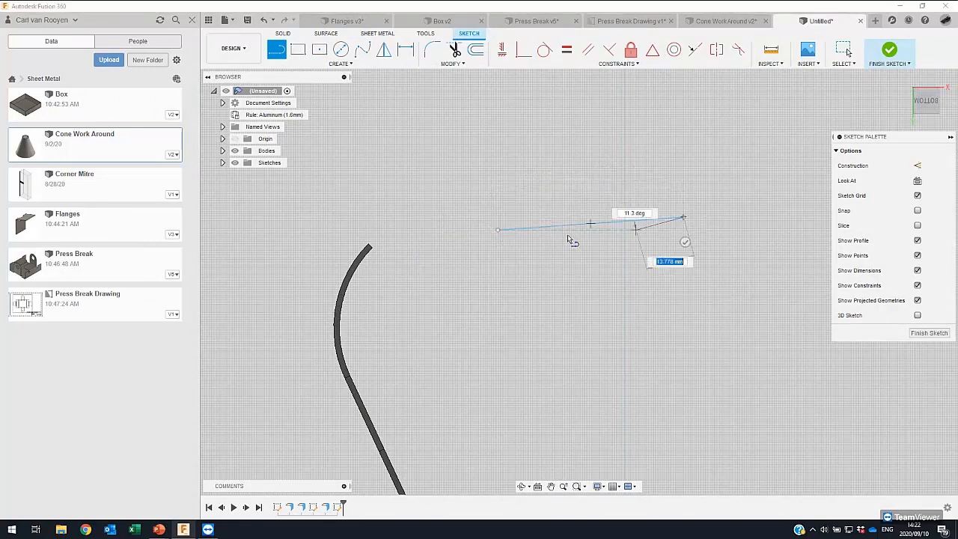
key("Escape")
mouse_move(573, 227)
left_mouse_down()
mouse_move(414, 268)
mouse_move(353, 185)
left_mouse_up()
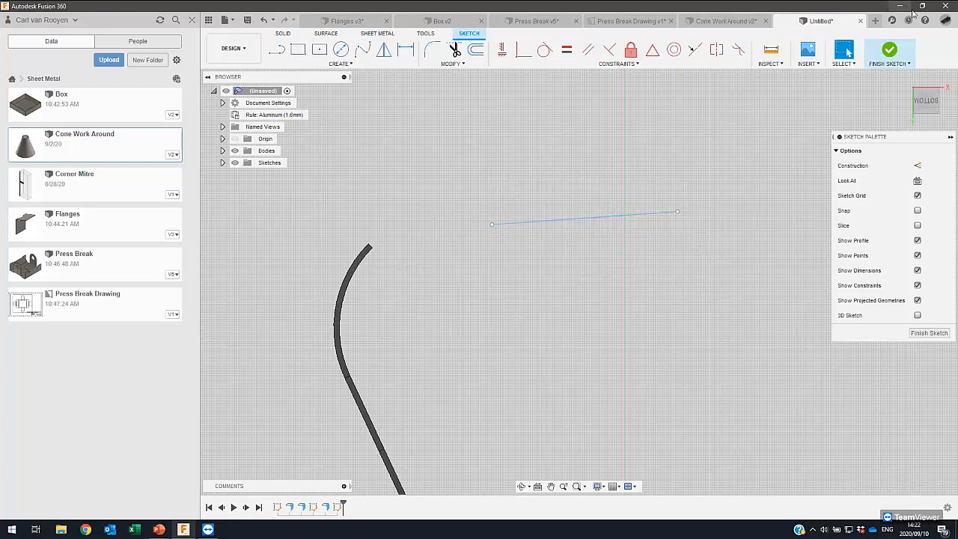
left_click(888, 51)
- Try to create a contour flange from the detached line connected to the curved flange's end edge
middle_click_drag(612, 177, 525, 209, "shift")
left_click(320, 49)
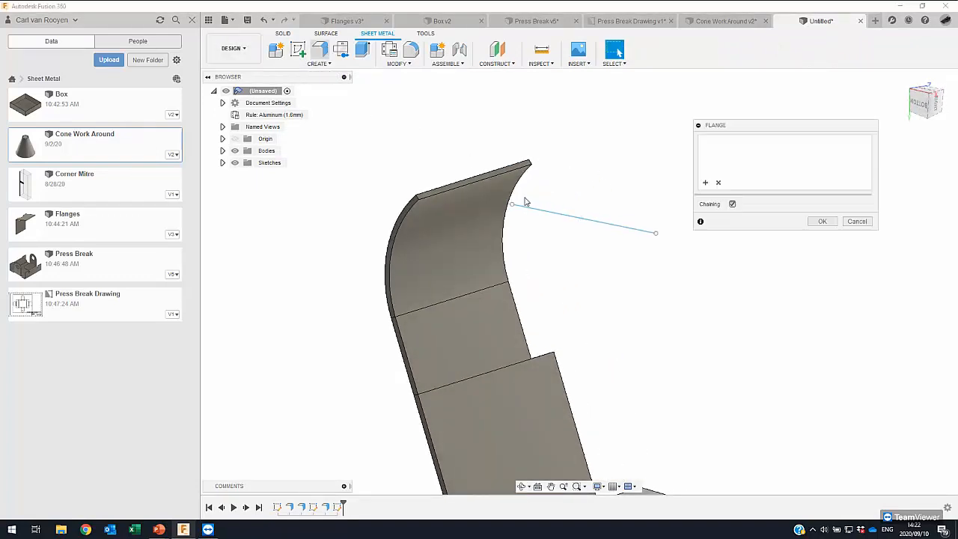
left_click(543, 213)
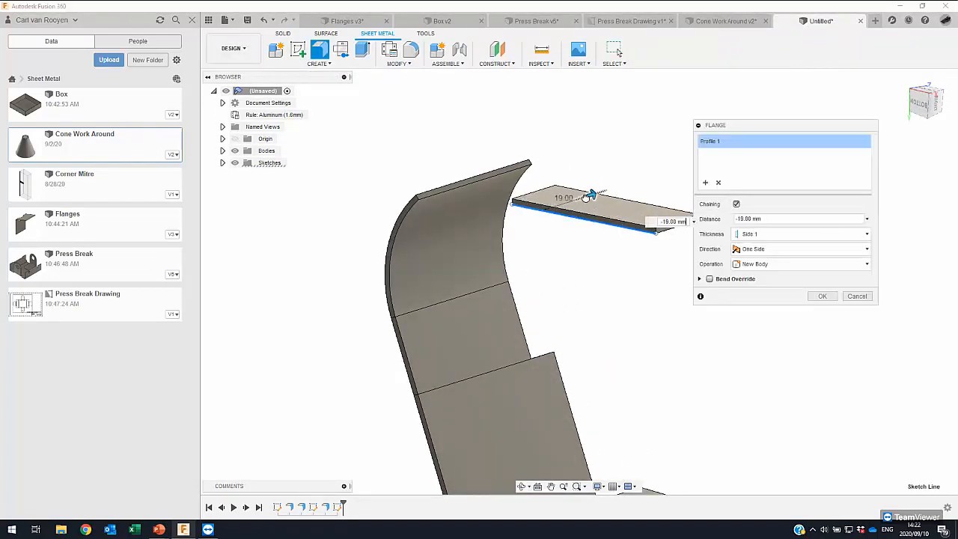
left_click_drag(591, 196, 524, 196)
left_click(504, 174)
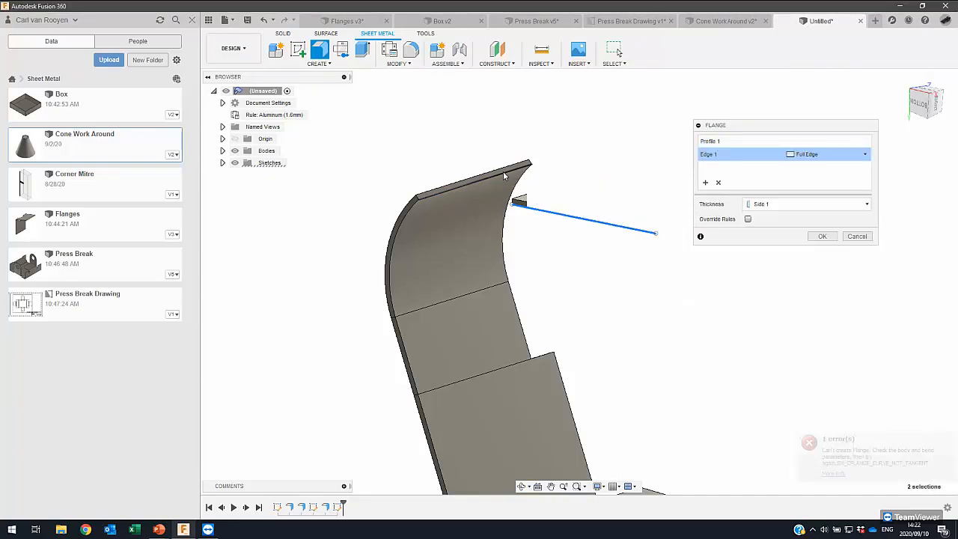
mouse_move(478, 212)
middle_mouse_down("shift")
mouse_move(511, 205)
mouse_move(492, 214)
middle_mouse_up("shift")
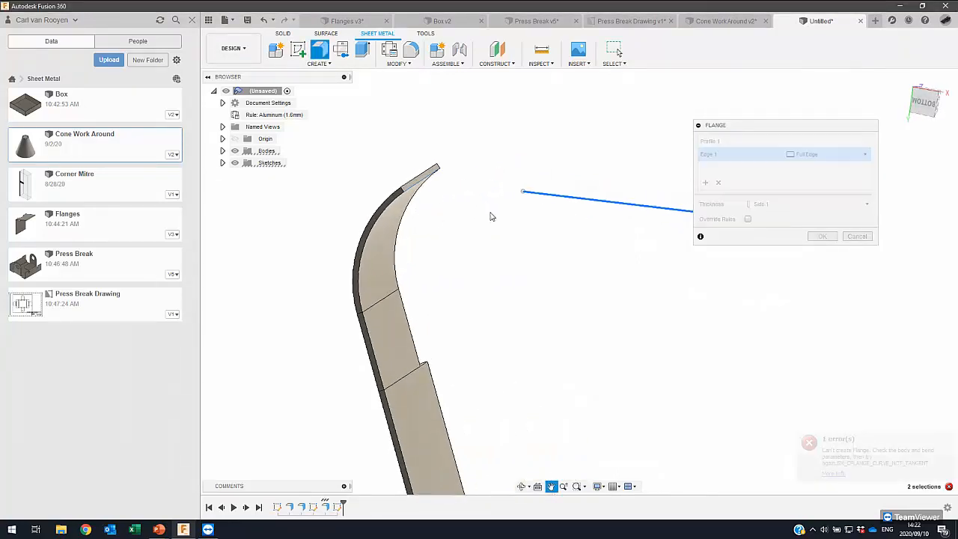
left_click(856, 236)
middle_click_drag(556, 304, 585, 255)
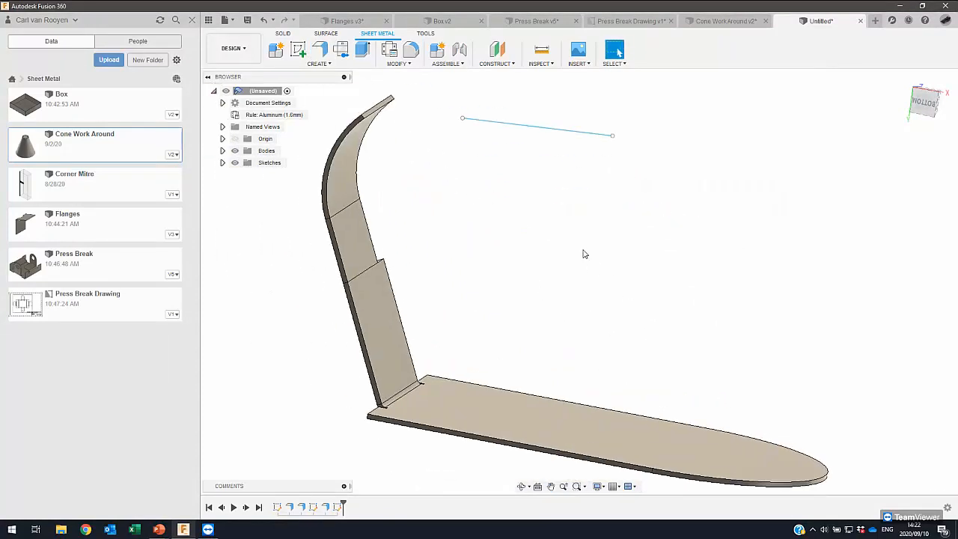
middle_click_drag(595, 190, 576, 209)
mouse_move(524, 194)
middle_mouse_down("shift")
mouse_move(452, 186)
mouse_move(522, 186)
mouse_move(544, 266)
mouse_move(497, 257)
mouse_move(483, 267)
mouse_move(505, 267)
mouse_move(411, 267)
mouse_move(431, 273)
middle_mouse_up("shift")
mouse_move(563, 142)
left_mouse_down()
mouse_move(578, 208)
mouse_move(625, 254)
left_mouse_up()
middle_click_drag(580, 208, 418, 171)
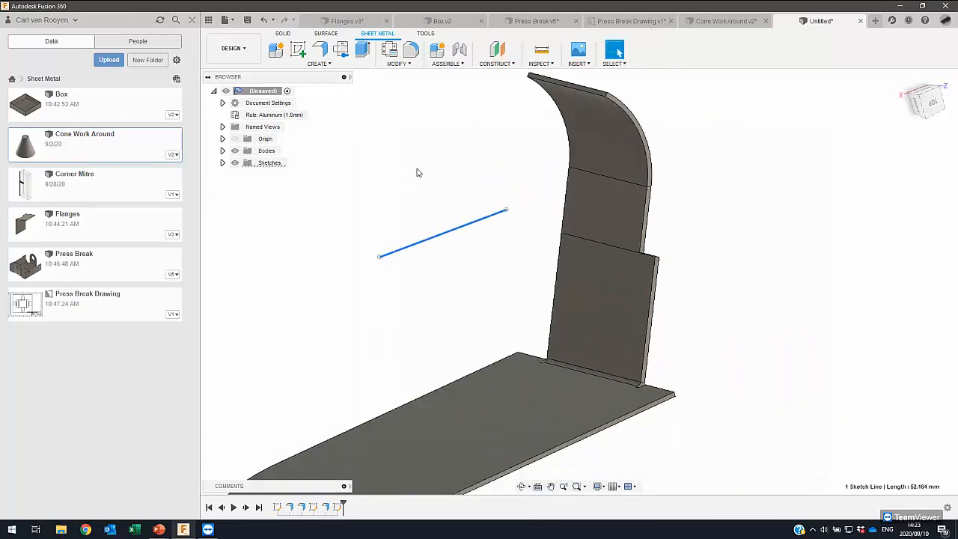
left_click(315, 48)
left_click_drag(461, 222, 554, 270)
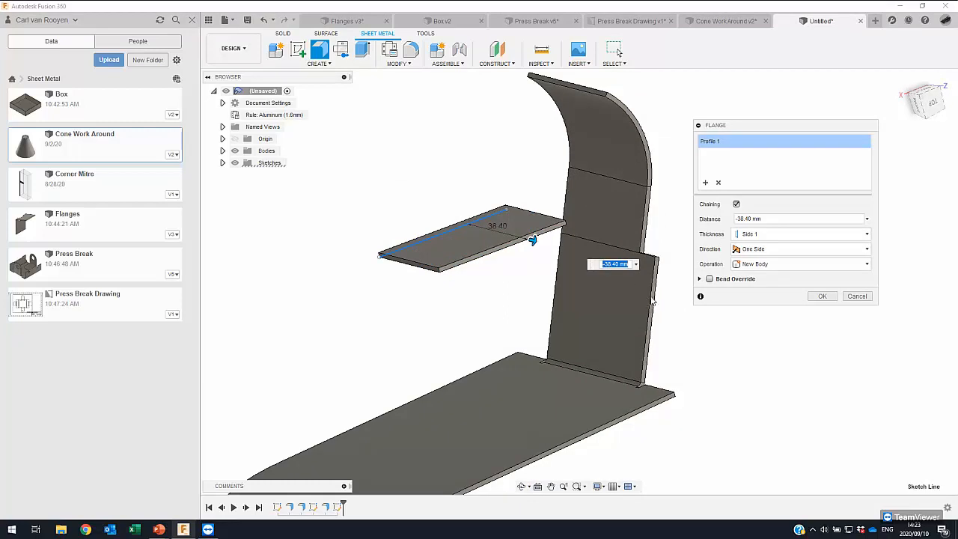
type("-60")
middle_click_drag(646, 300, 622, 323, "shift")
key("Escape")
scroll(601, 94, "down", 2)
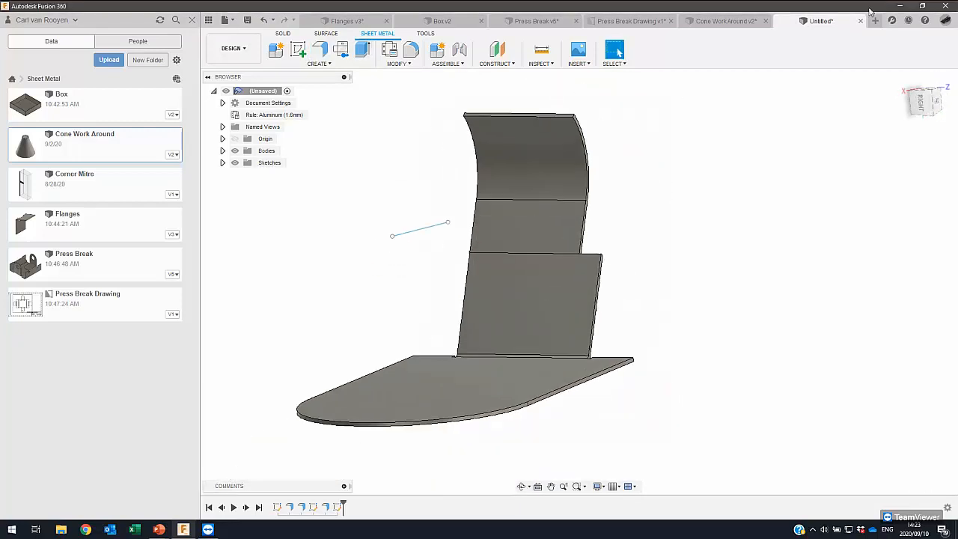
- Start a new design and create a sketch on the front (XZ) origin plane
left_click(875, 21)
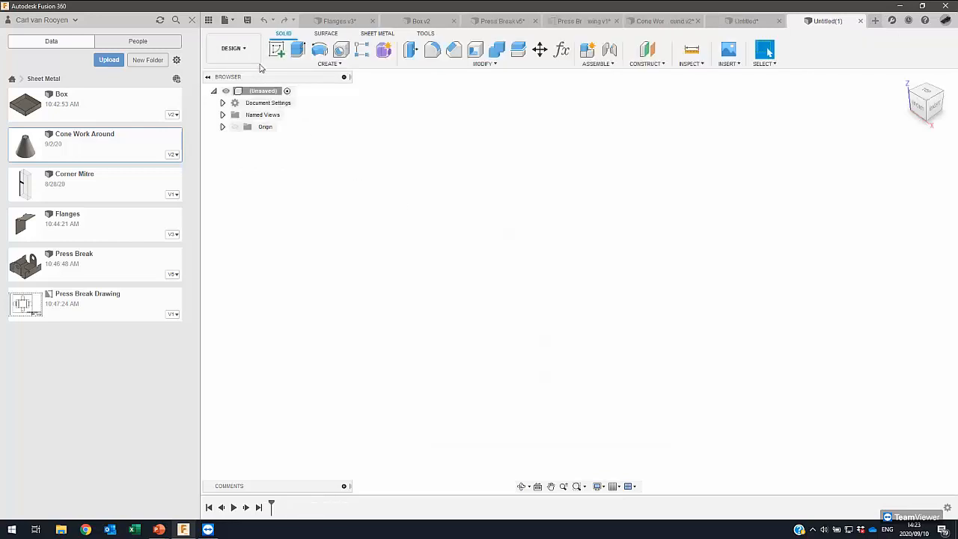
left_click(277, 50)
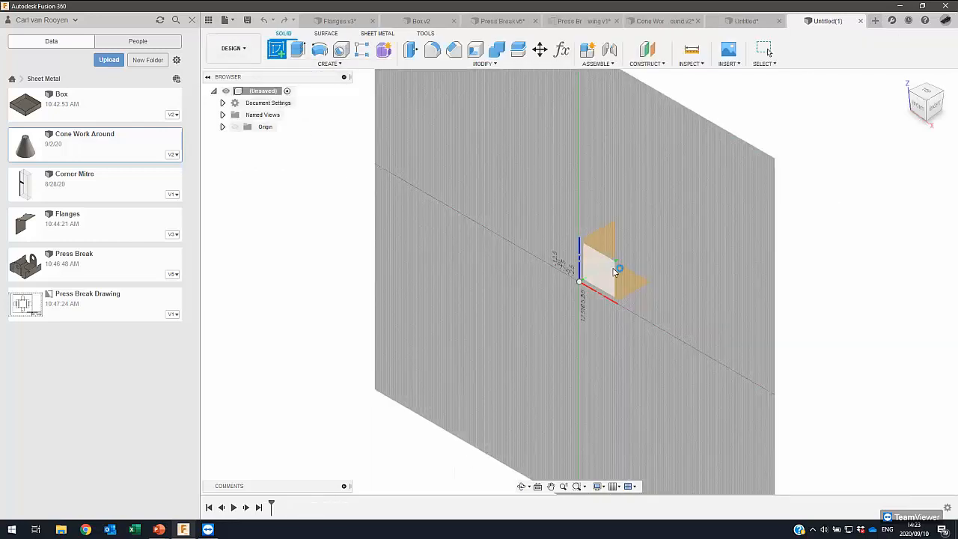
left_click(614, 271)
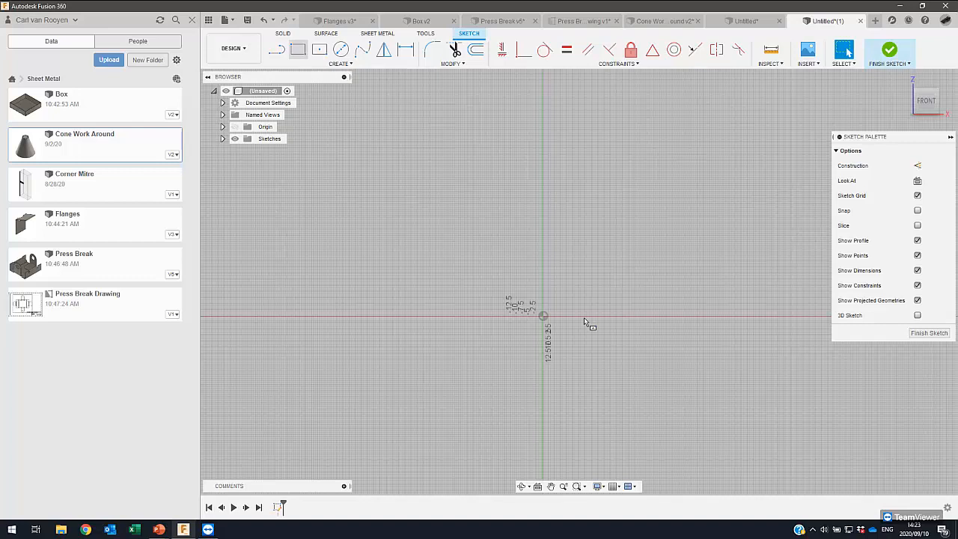
- Draw an upright center rectangle centred on the origin and finish the sketch
key("r")
left_click(545, 316)
left_click(630, 201)
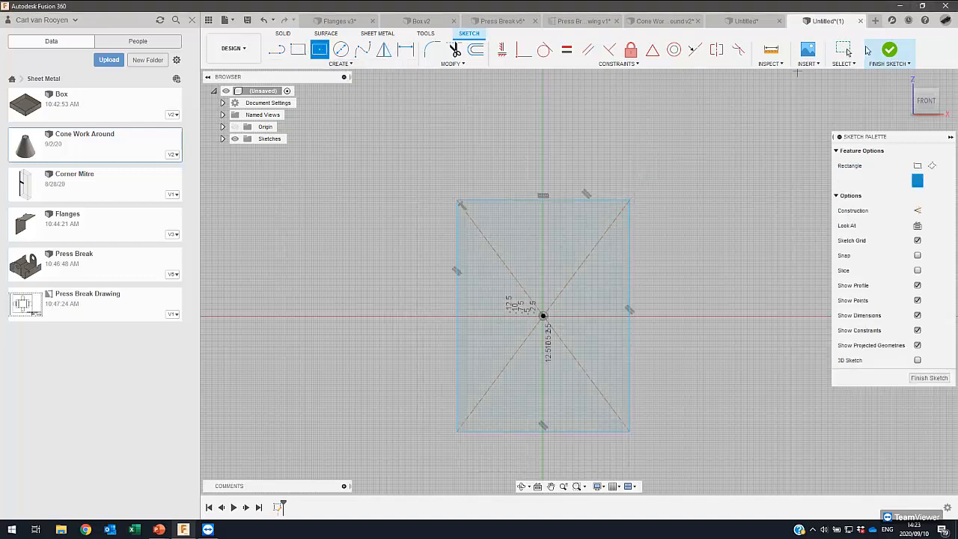
left_click(884, 51)
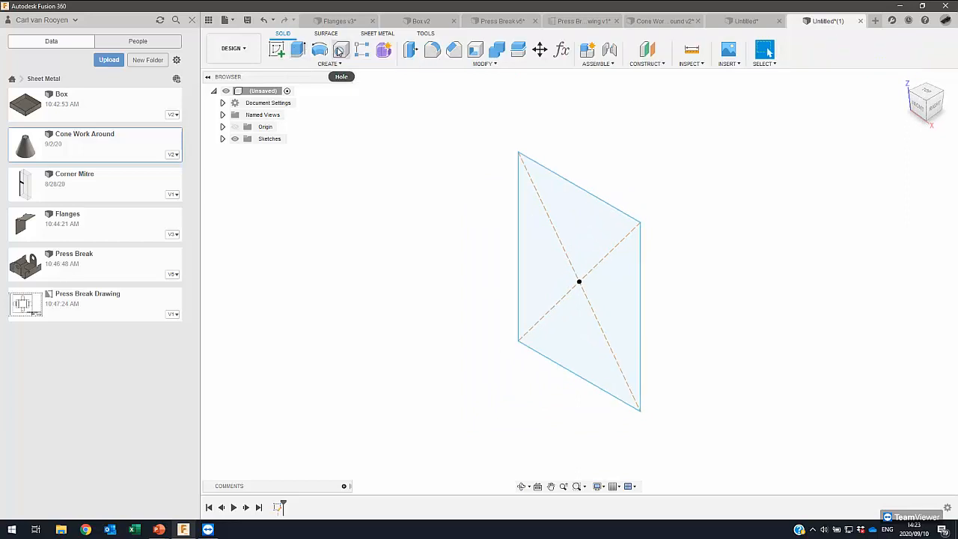
- Create a base flange from the rectangle profile with the Aluminum (1.6mm) rule
left_click(377, 33)
left_click(319, 50)
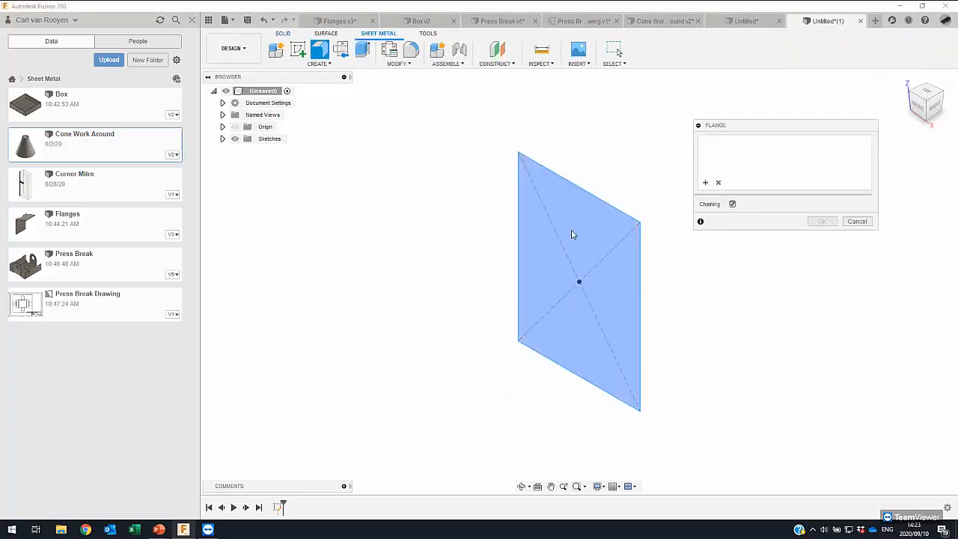
left_click(849, 230)
left_click(823, 339)
middle_click_drag(475, 188, 454, 156, "shift")
scroll(691, 160, "up", 1)
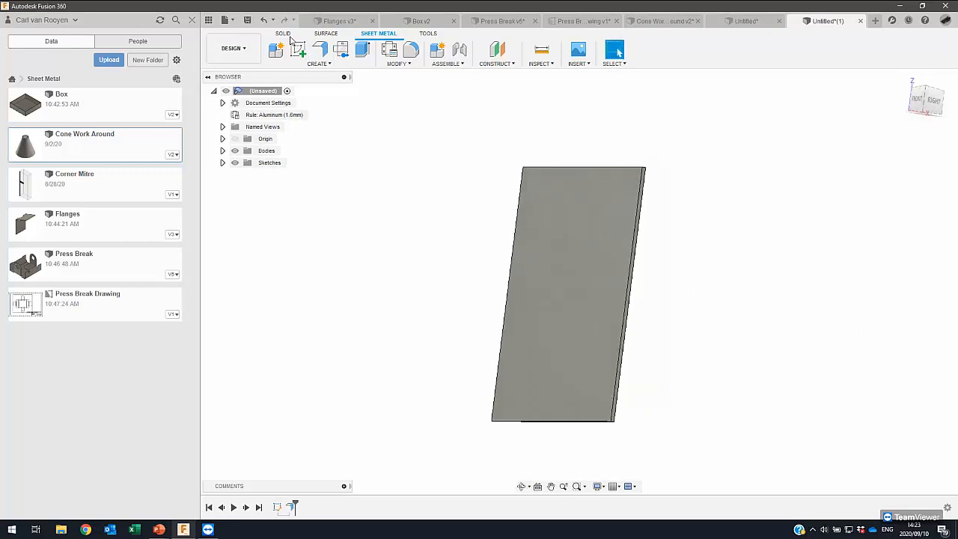
- Sketch a horizontal line about 52 mm long on the plate's narrow side face, offset beyond the plate's upper end, and finish the sketch
left_click(296, 50)
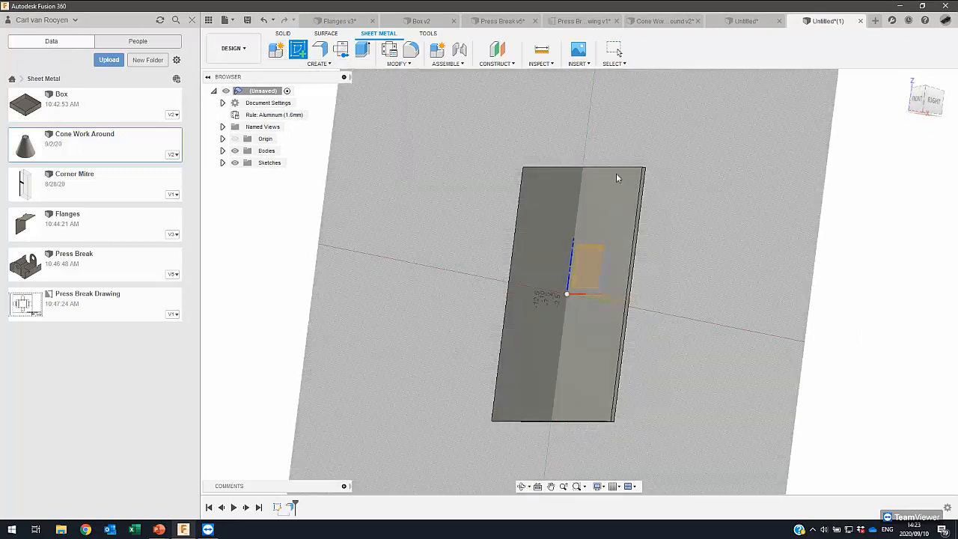
scroll(663, 178, "up", 3)
left_click(634, 179)
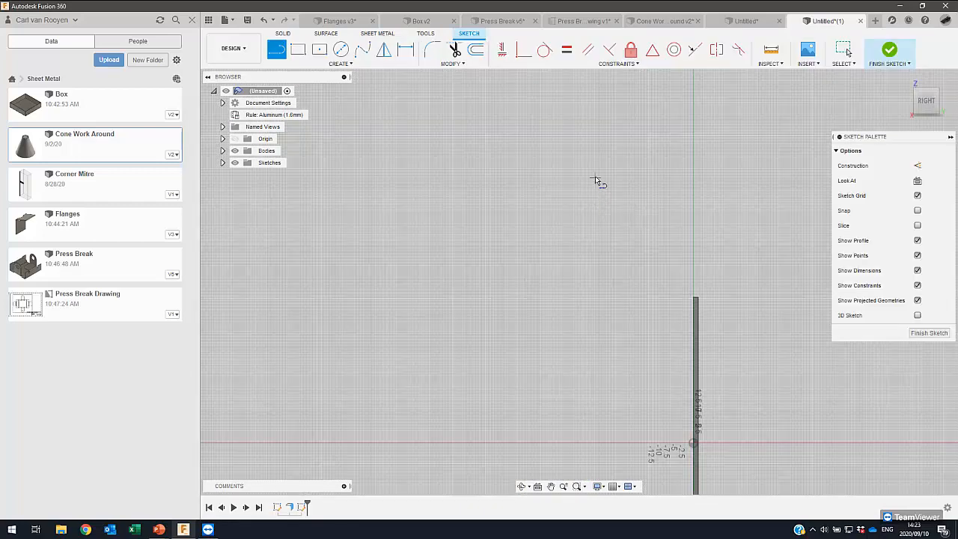
left_click(596, 179)
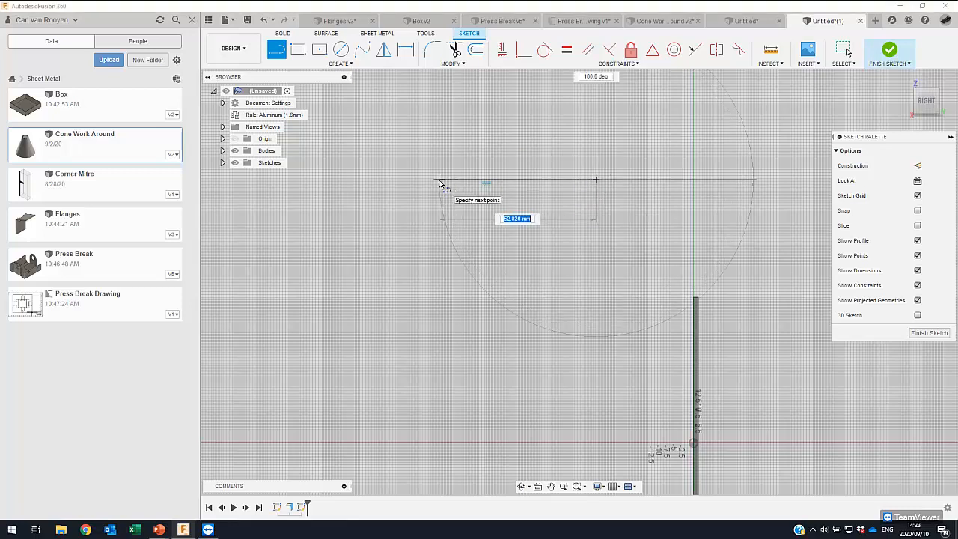
left_click(439, 180)
left_click(889, 50)
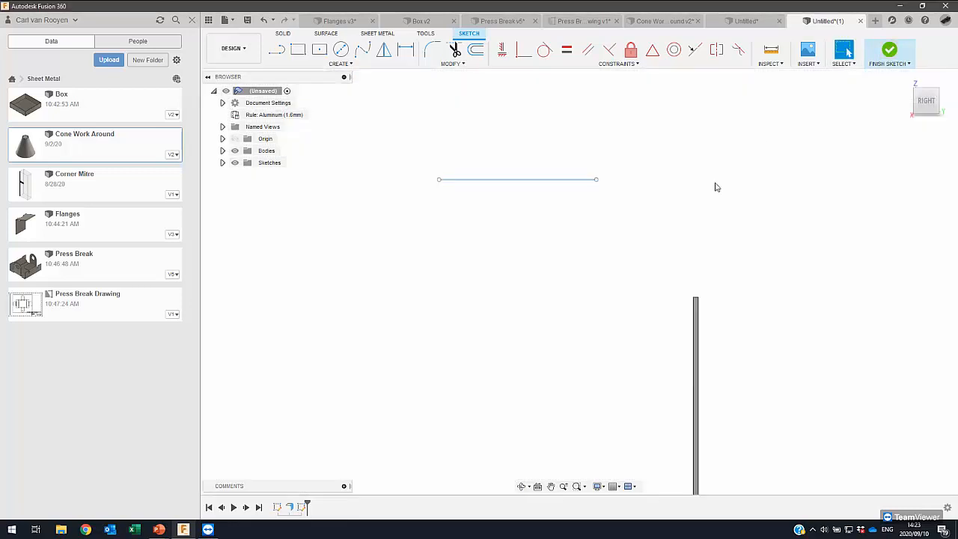
- Create a contour flange from the detached line, joined along the full length of the plate's short end edge nearest the line
middle_click_drag(510, 248, 562, 196, "shift")
middle_click_drag(562, 196, 687, 120)
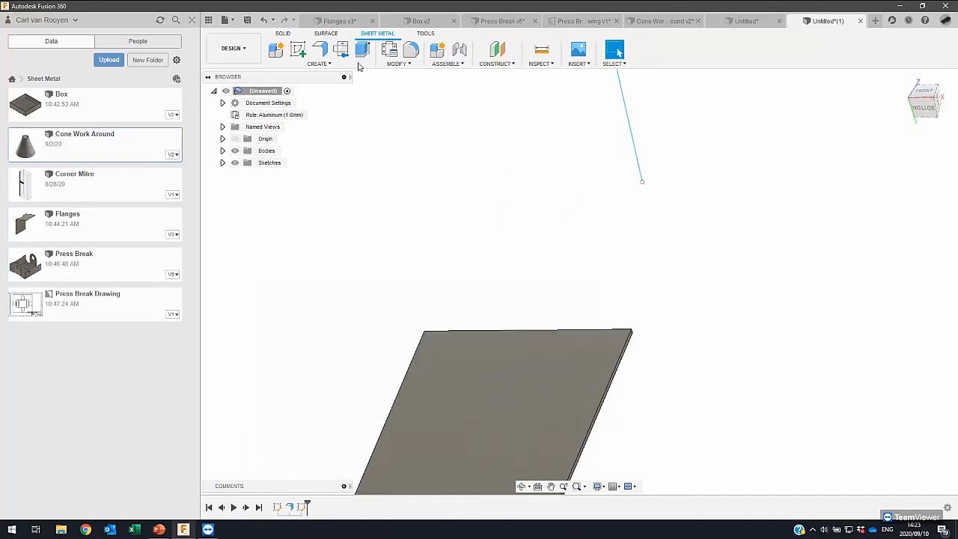
left_click(321, 52)
middle_click_drag(514, 210, 413, 288, "shift")
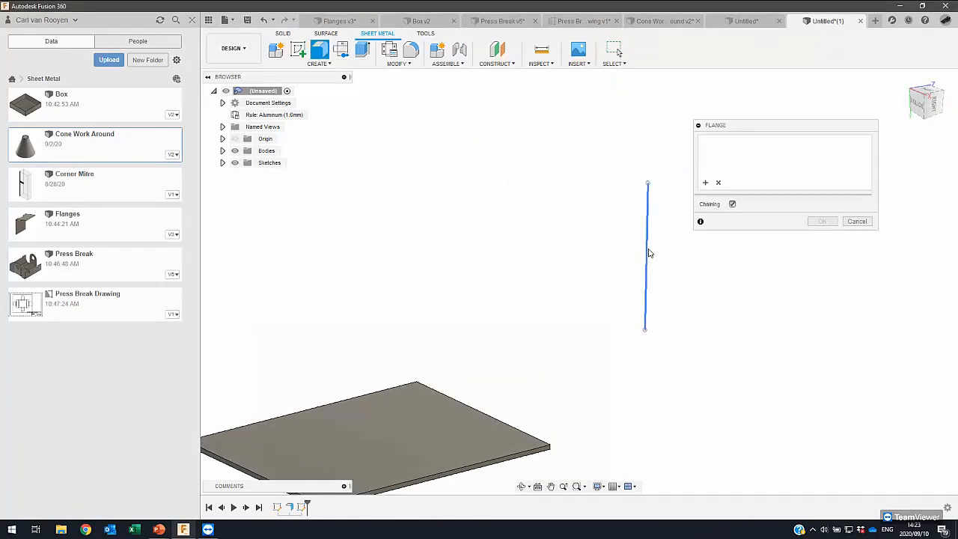
left_click(646, 256)
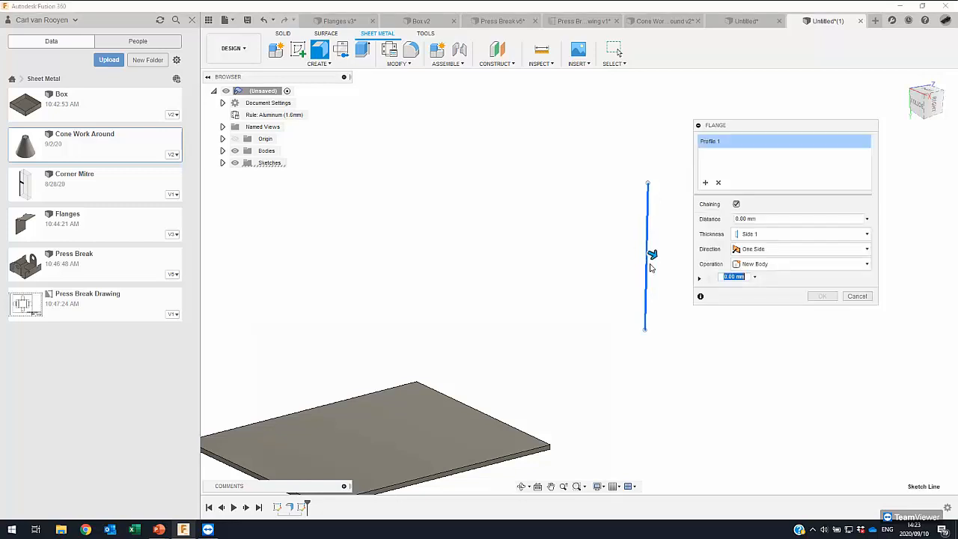
left_click(518, 432)
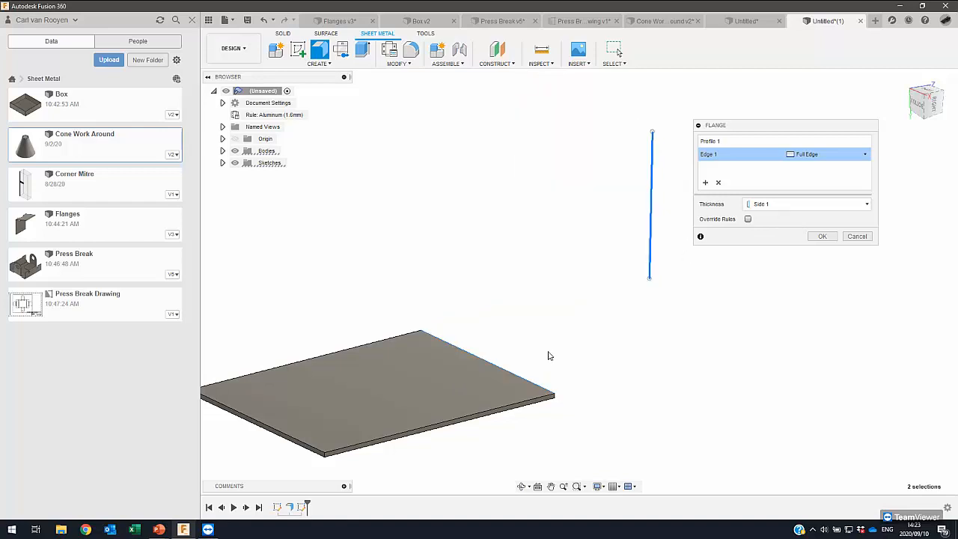
left_click(522, 381)
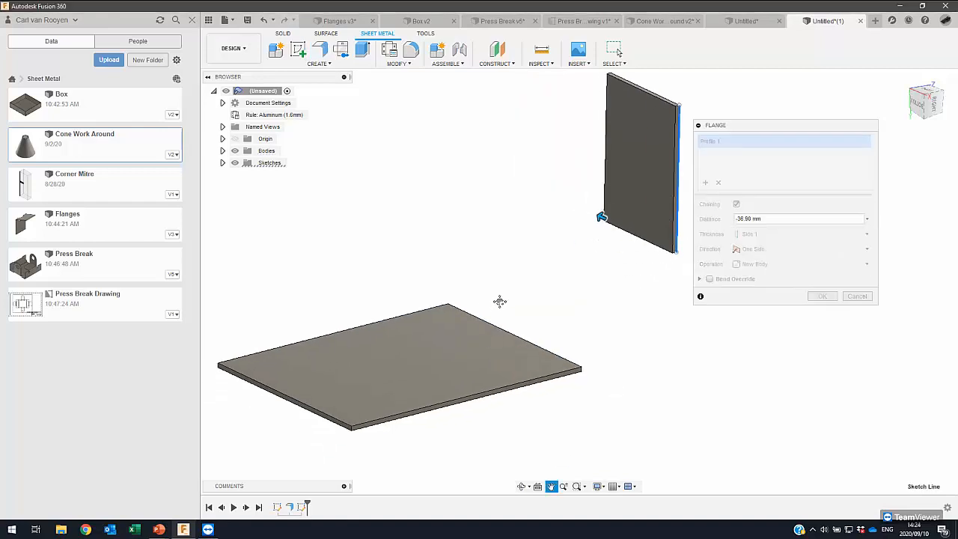
left_click(489, 346)
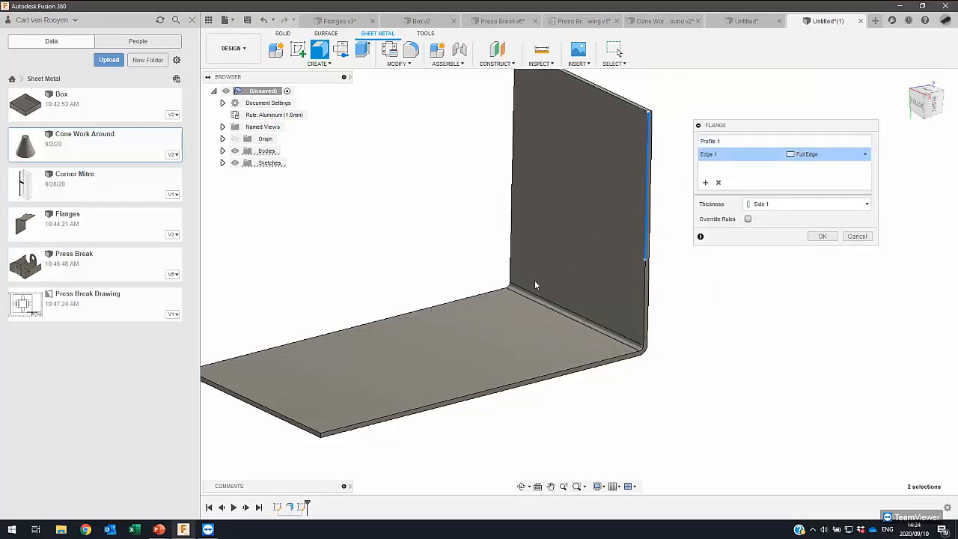
left_click(825, 237)
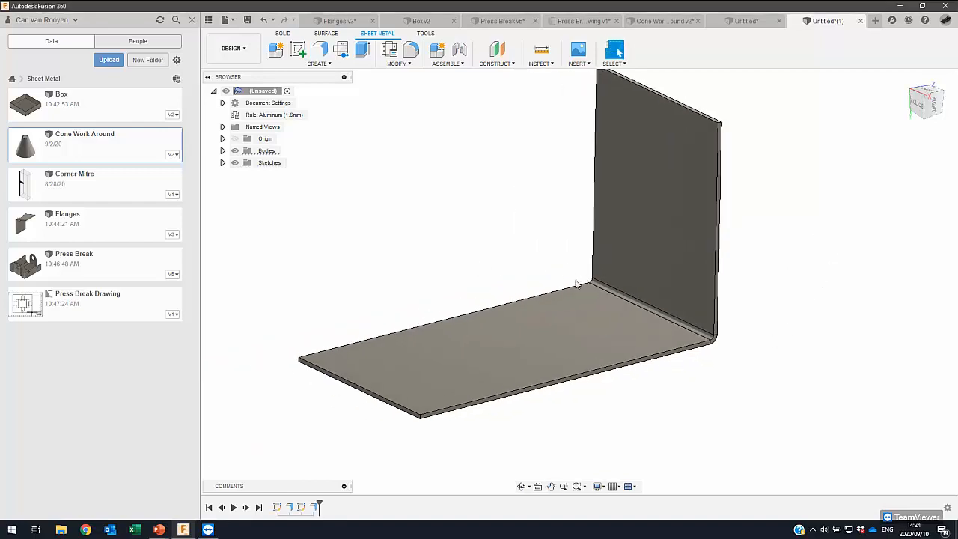
- Add mitred edge flanges 38.30 mm high at 60° along the plate's long edge and its free short edge
middle_click_drag(572, 280, 542, 294, "shift")
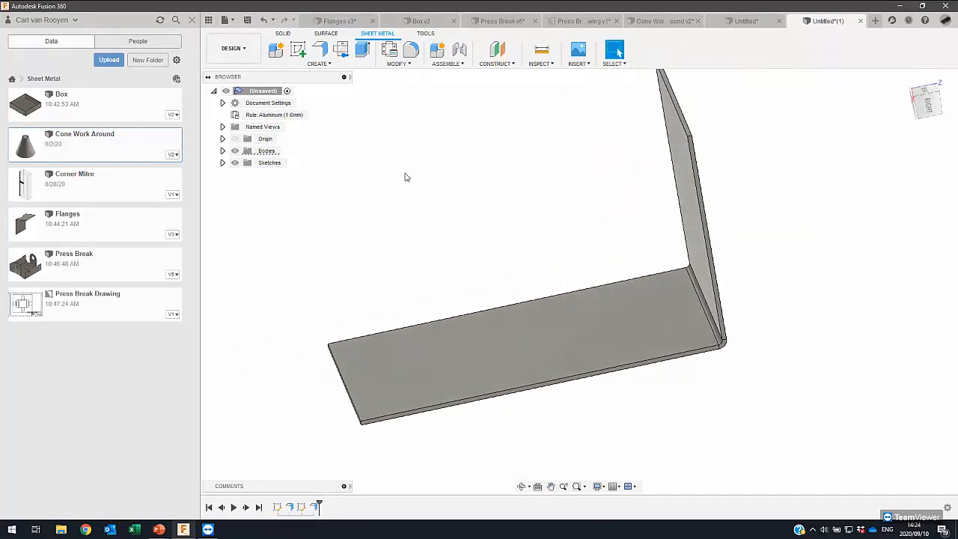
middle_click_drag(406, 177, 438, 173)
left_click(320, 49)
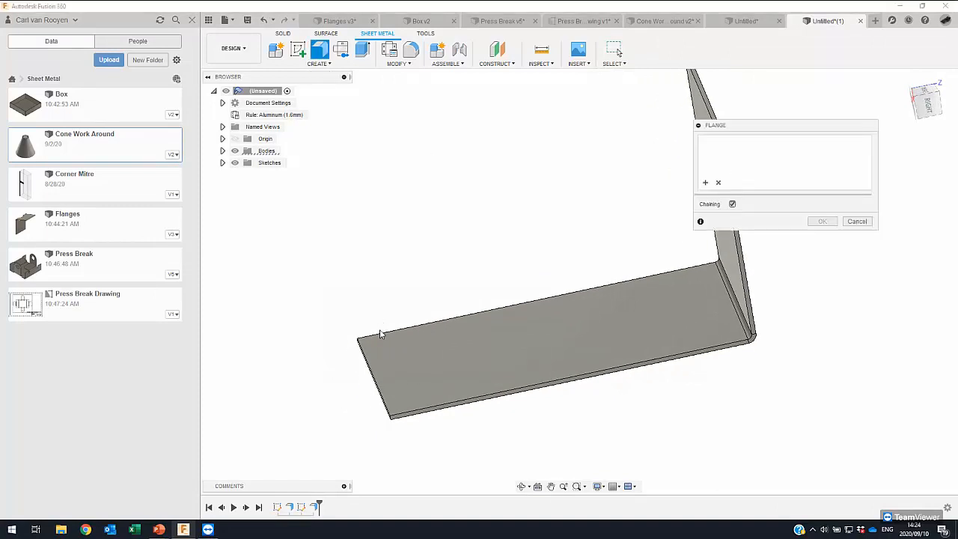
left_click(379, 333)
left_click(374, 371)
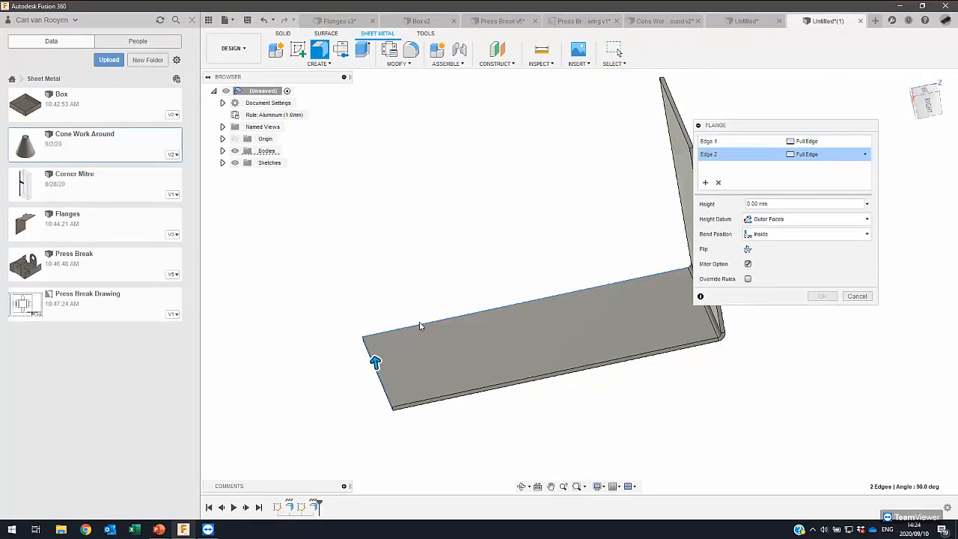
left_click_drag(376, 360, 335, 247)
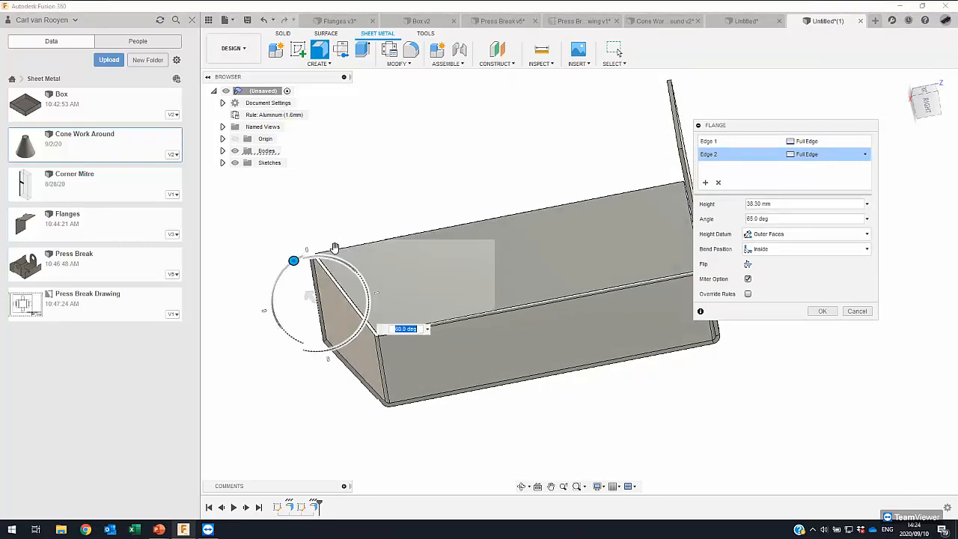
mouse_move(521, 385)
middle_mouse_down("shift")
mouse_move(481, 376)
mouse_move(513, 402)
middle_mouse_up("shift")
middle_click_drag(401, 287, 434, 316)
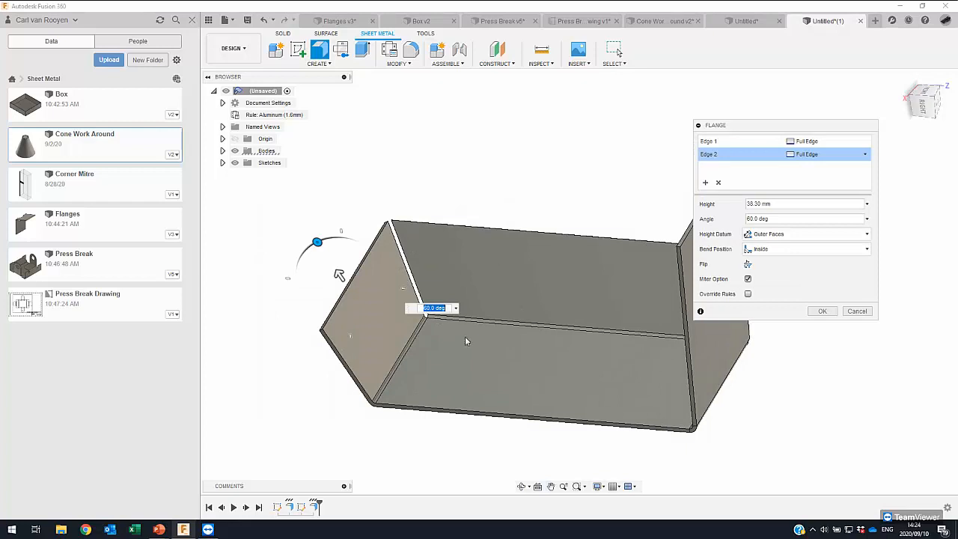
left_click(824, 311)
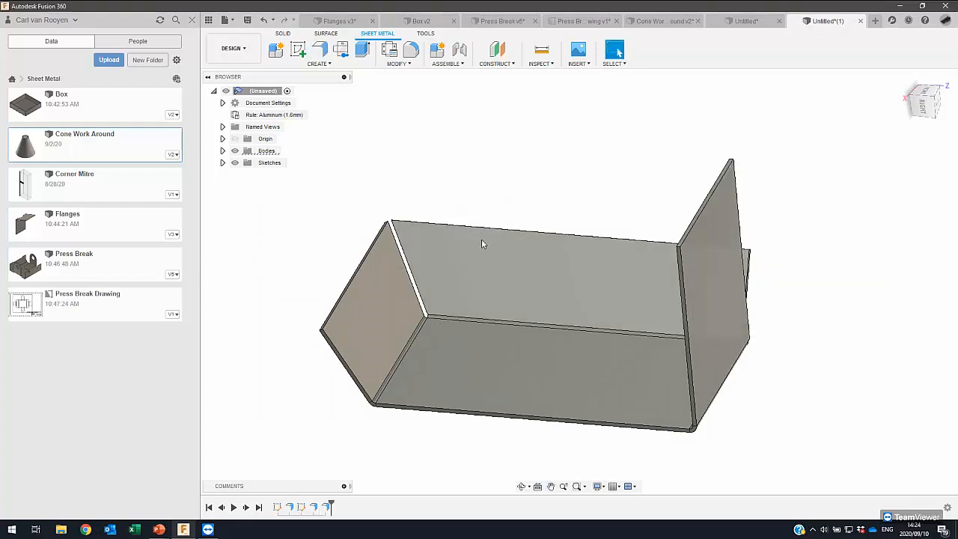
middle_click_drag(502, 299, 539, 271, "shift")
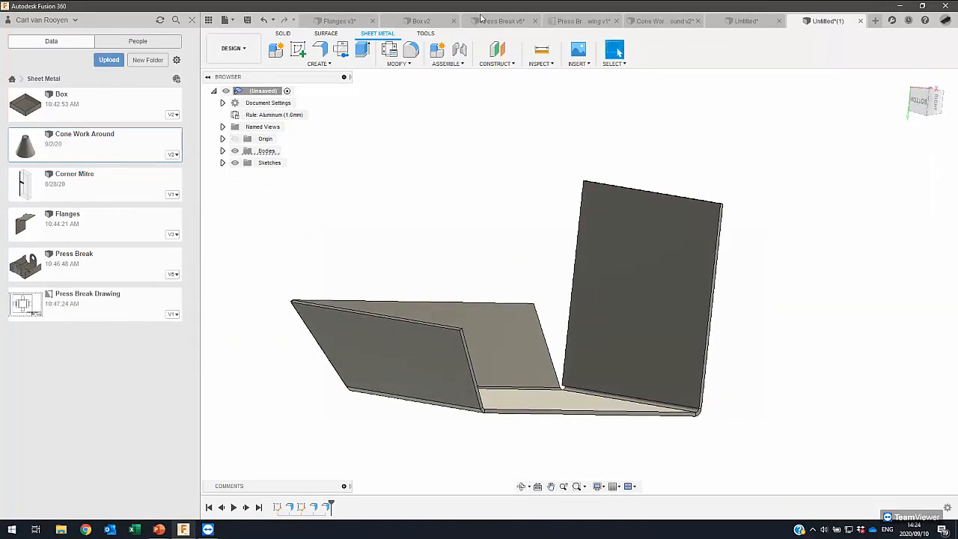
- Switch to the open Press Break v5 design, passing through the Box v2 design
left_click(417, 21)
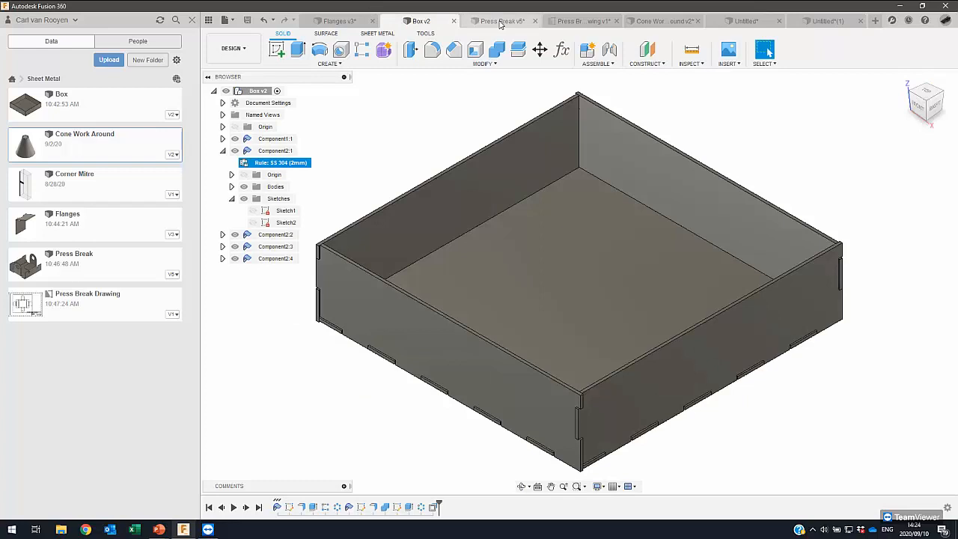
left_click(501, 22)
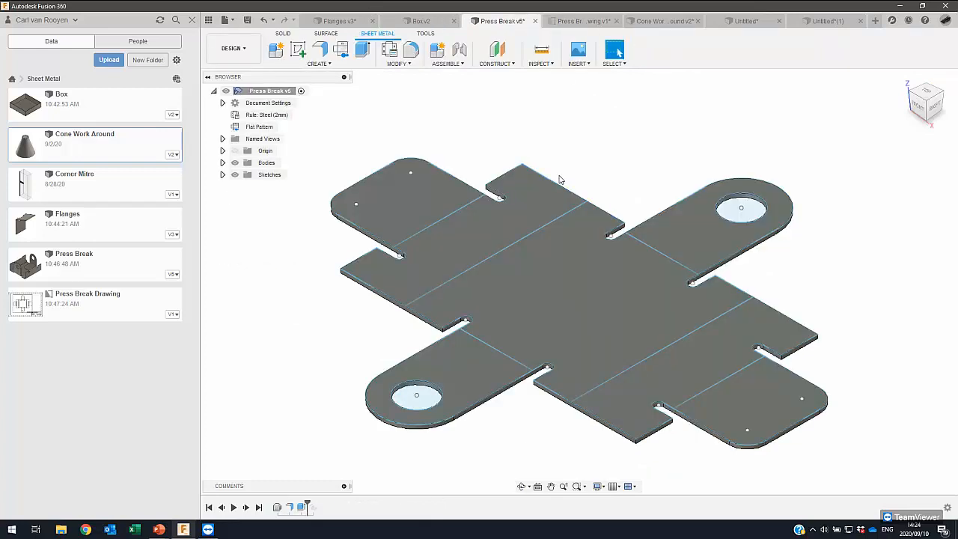
middle_click_drag(492, 177, 505, 175, "shift")
middle_click_drag(482, 179, 442, 223, "shift")
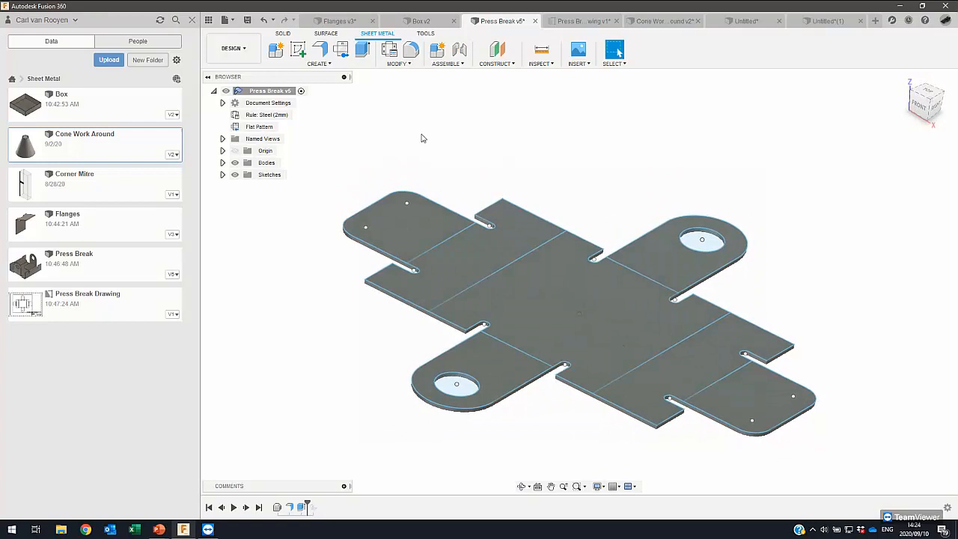
- Bend the flat plate 90° along all six sketched bend lines, keeping its central face as the stationary side
left_click(327, 64)
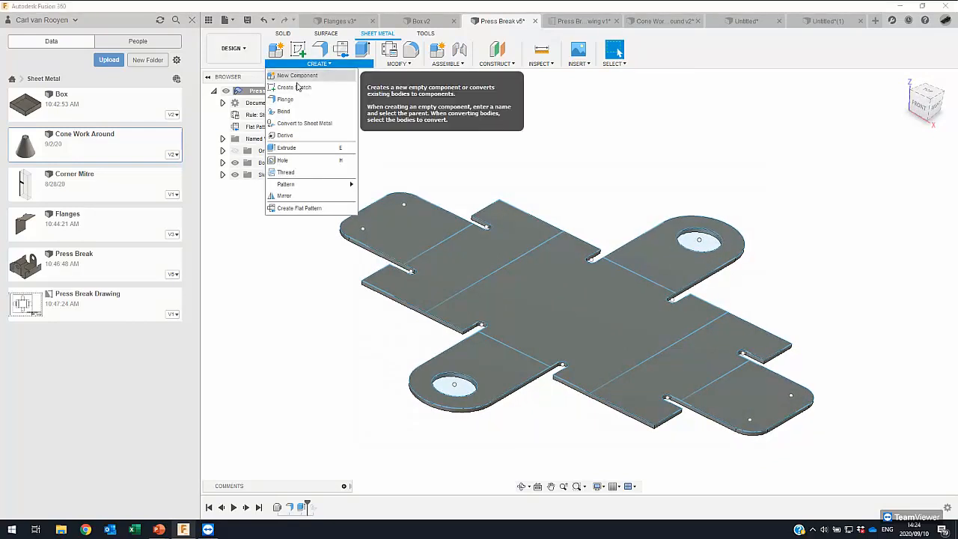
left_click(284, 112)
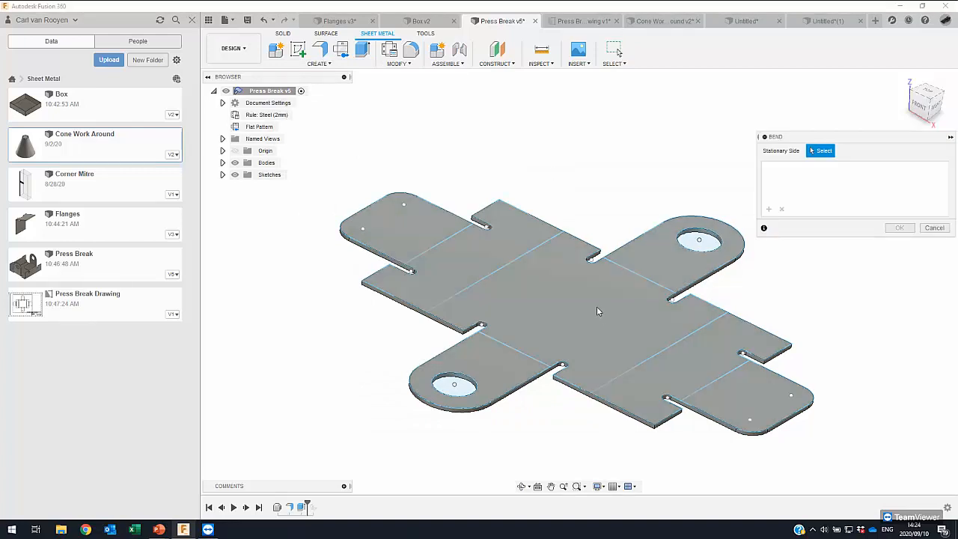
left_click(575, 296)
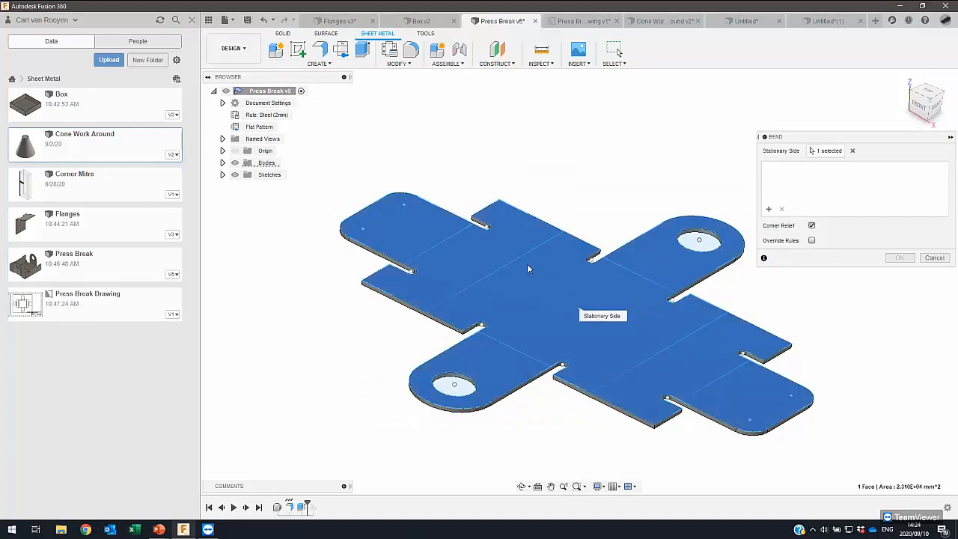
left_click(468, 239)
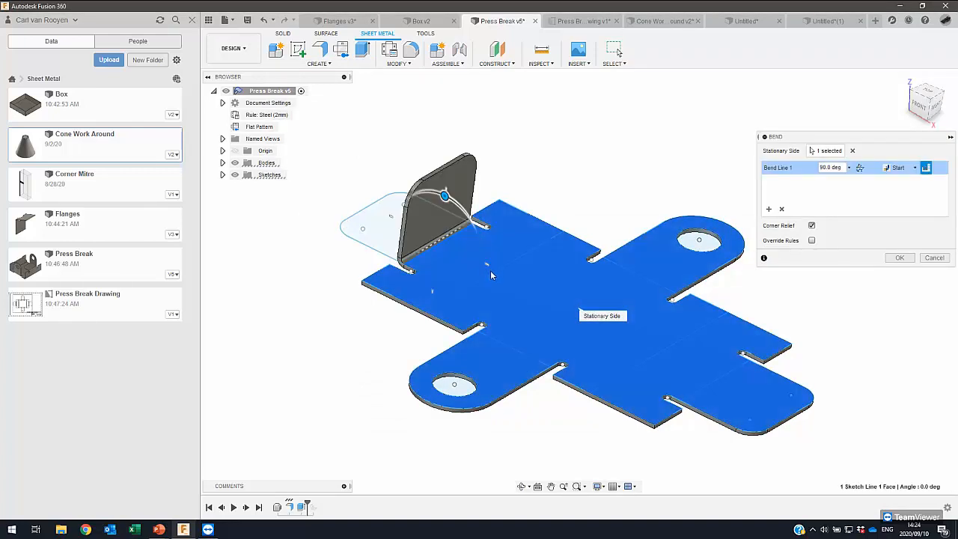
left_click(493, 272)
left_click(645, 276)
left_click(514, 349)
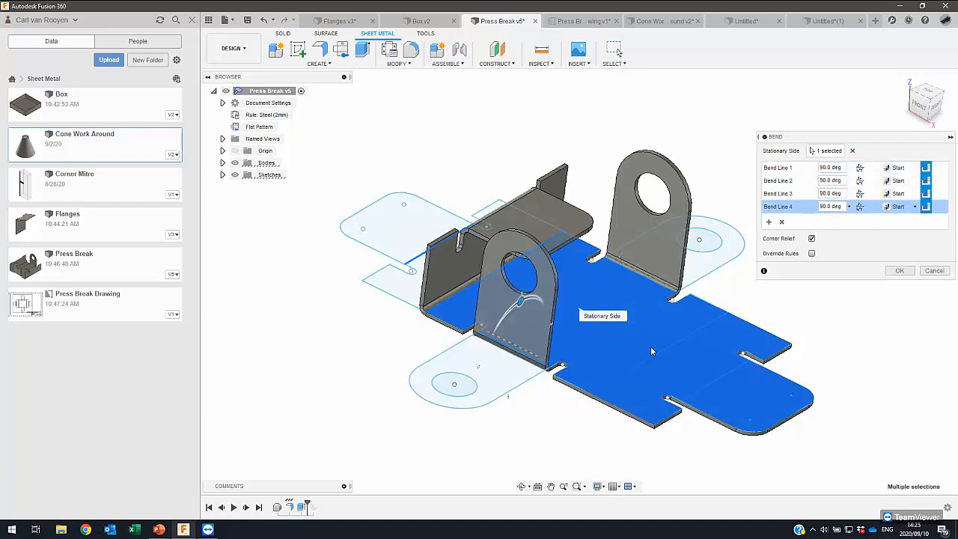
left_click(686, 362)
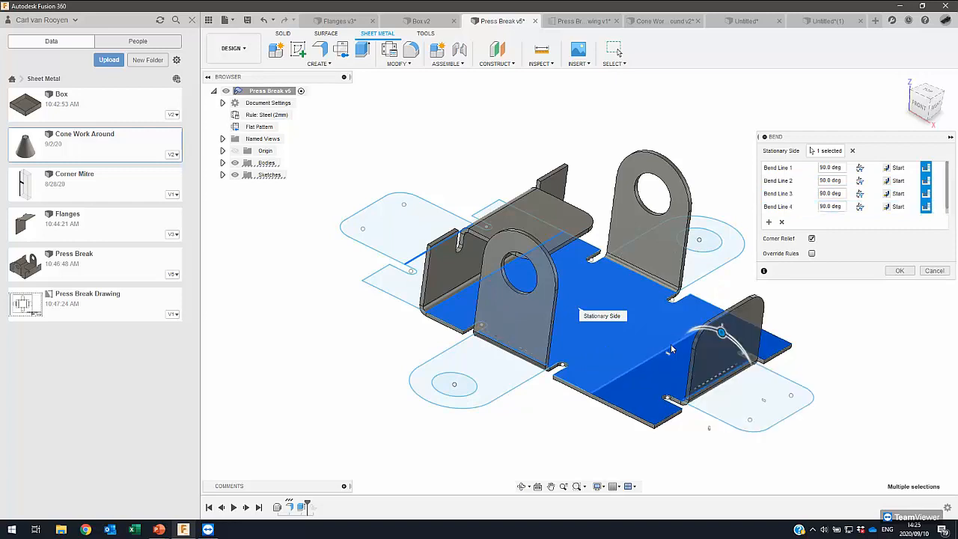
left_click(671, 341)
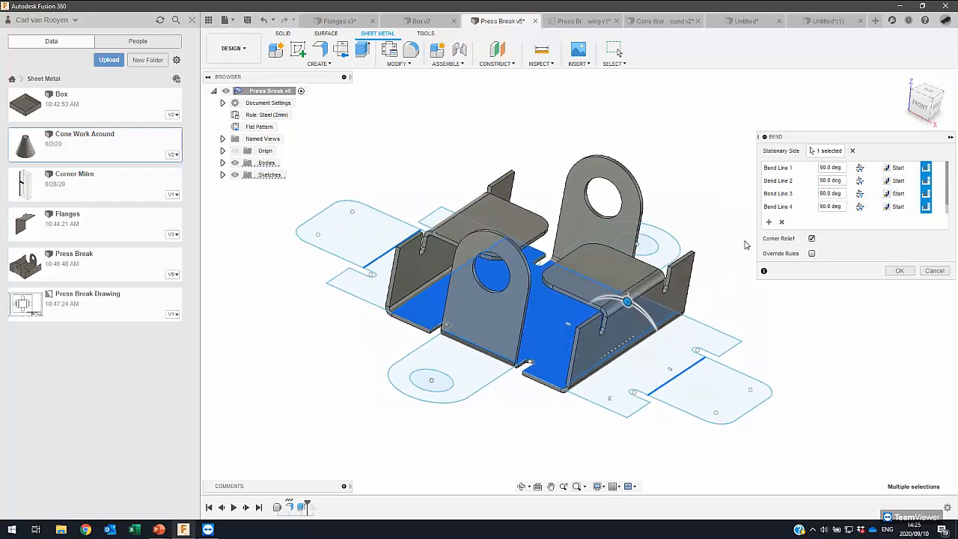
left_click(900, 271)
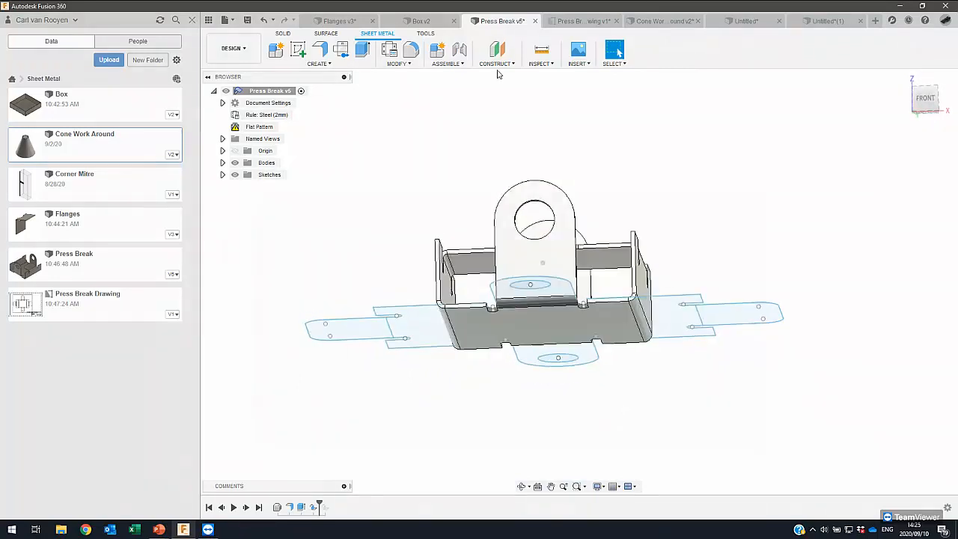
left_click(579, 64)
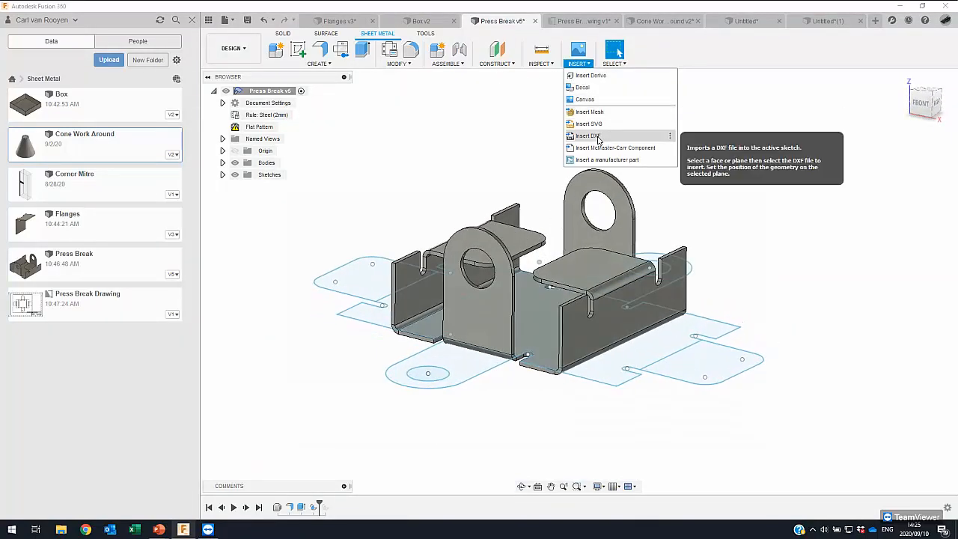
left_click(505, 154)
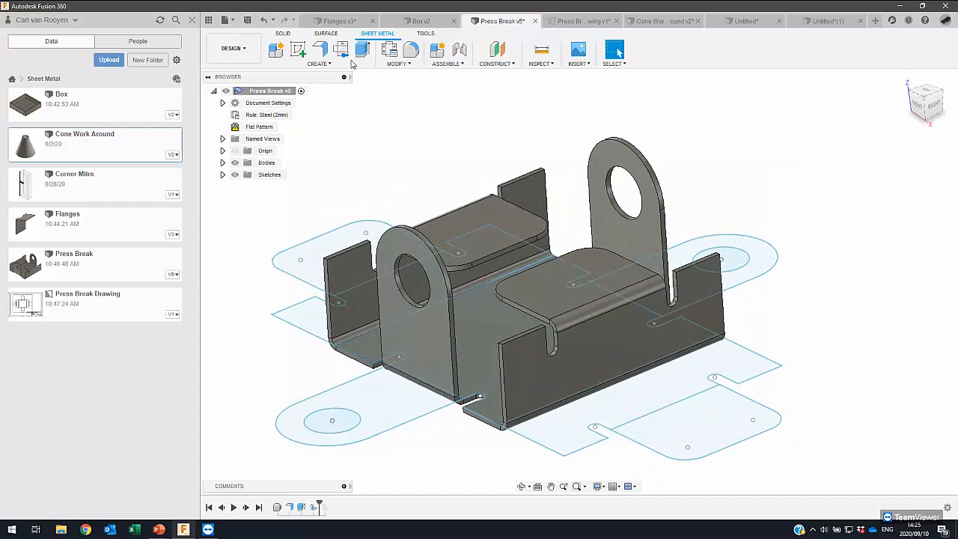
- Switch to the PowerPoint slide show
key("alt+Tab")
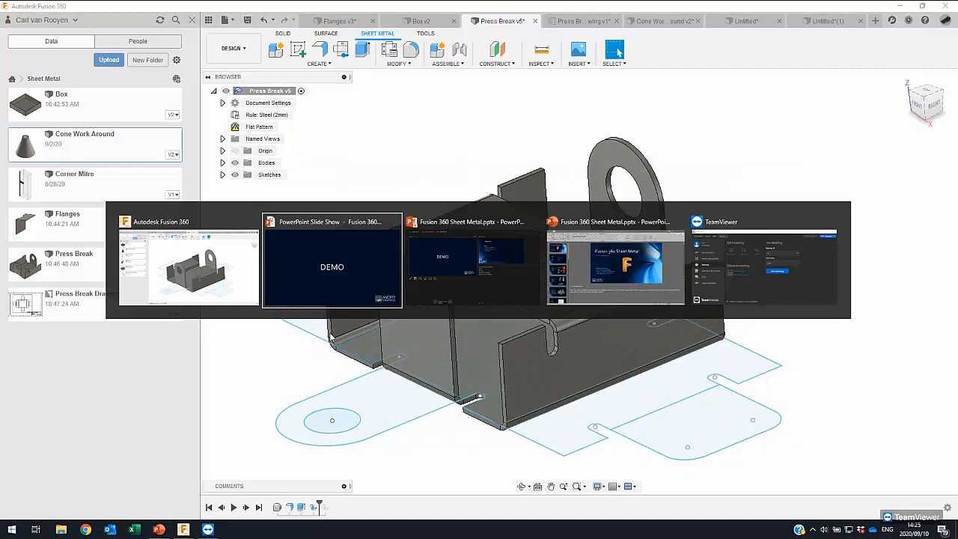
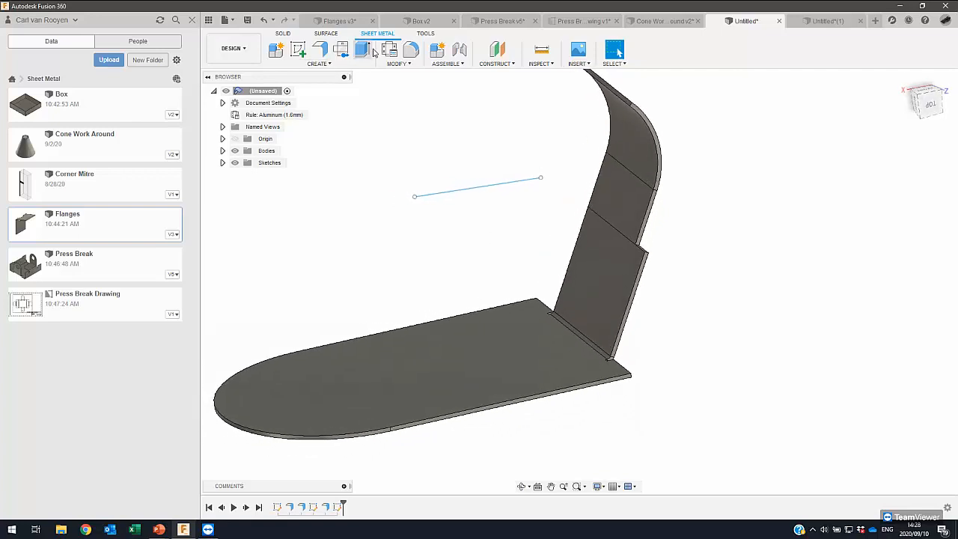
- Unfold the bend between the round-ended plate and its rectangular flange, keeping the plate stationary, and hide Body2
left_click(396, 64)
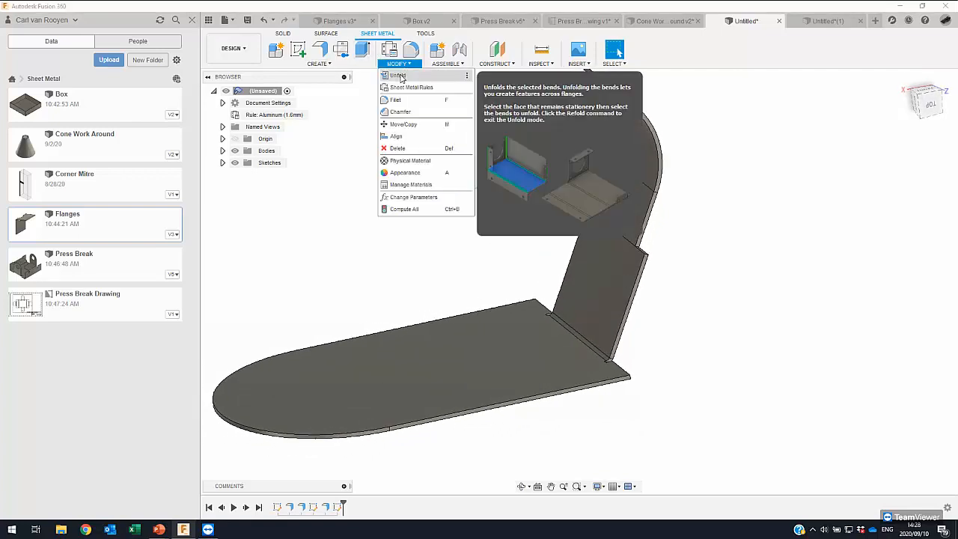
left_click(399, 75)
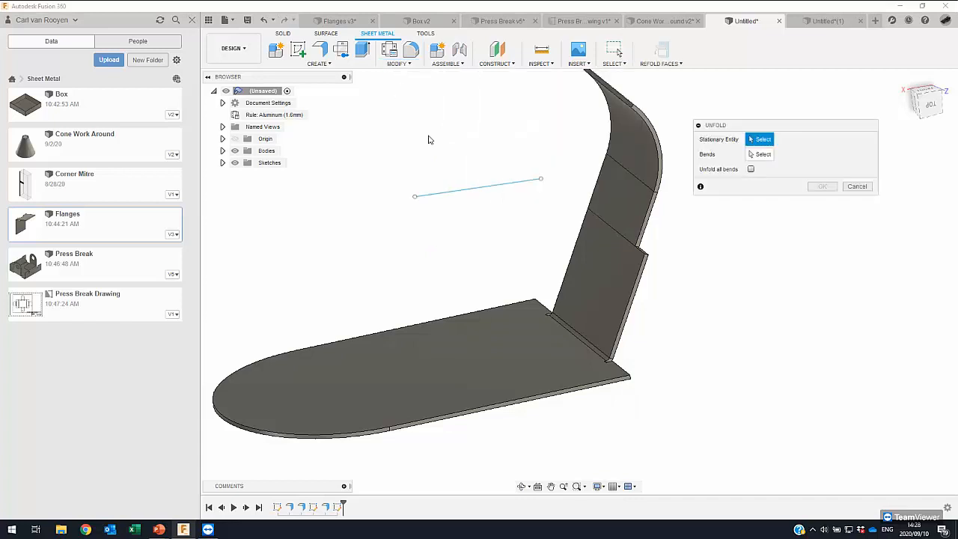
left_click(445, 346)
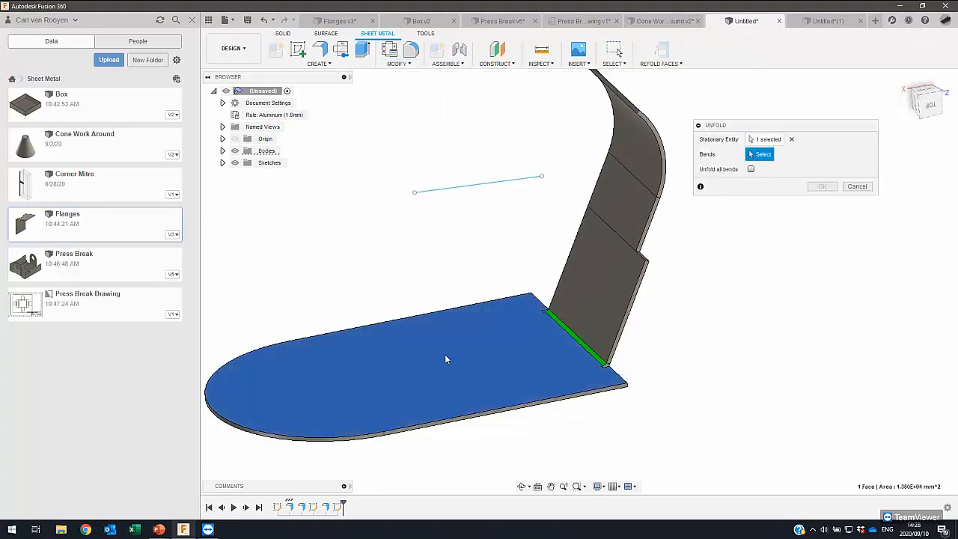
left_click(576, 342)
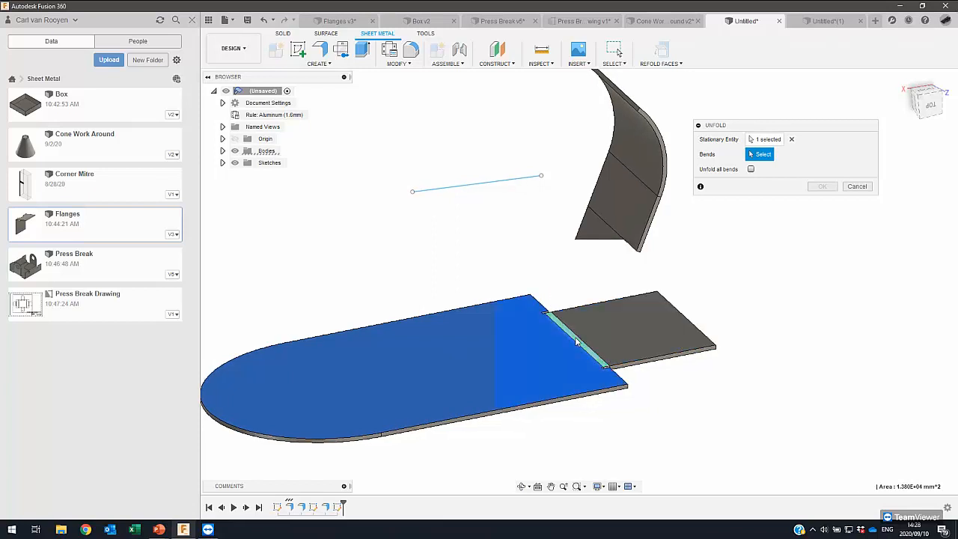
middle_click_drag(564, 349, 582, 302, "shift")
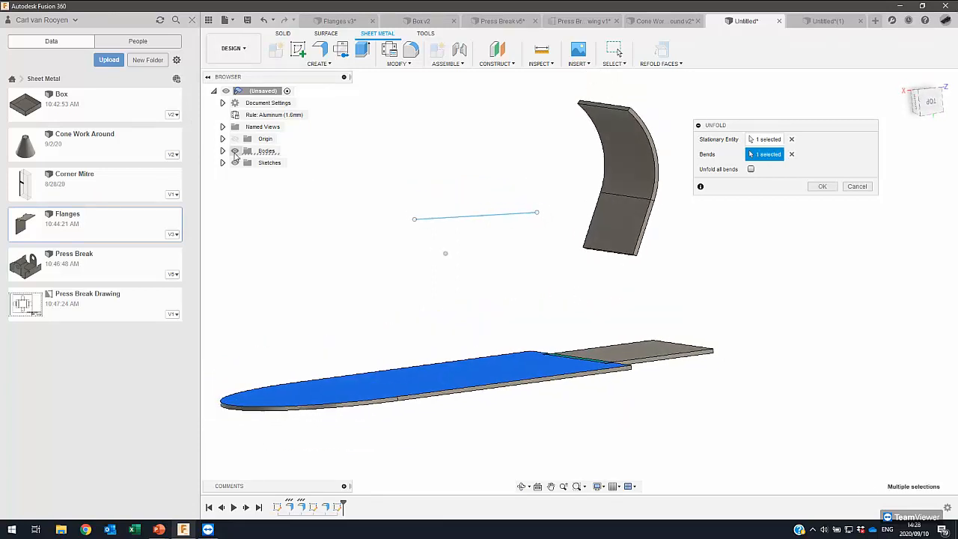
left_click(222, 151)
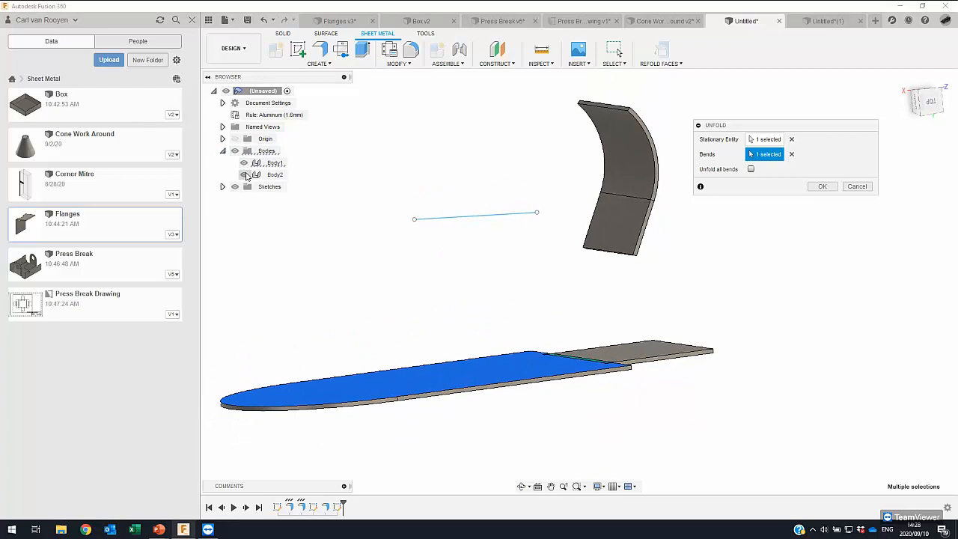
left_click(246, 176)
middle_click_drag(246, 165, 528, 310, "shift")
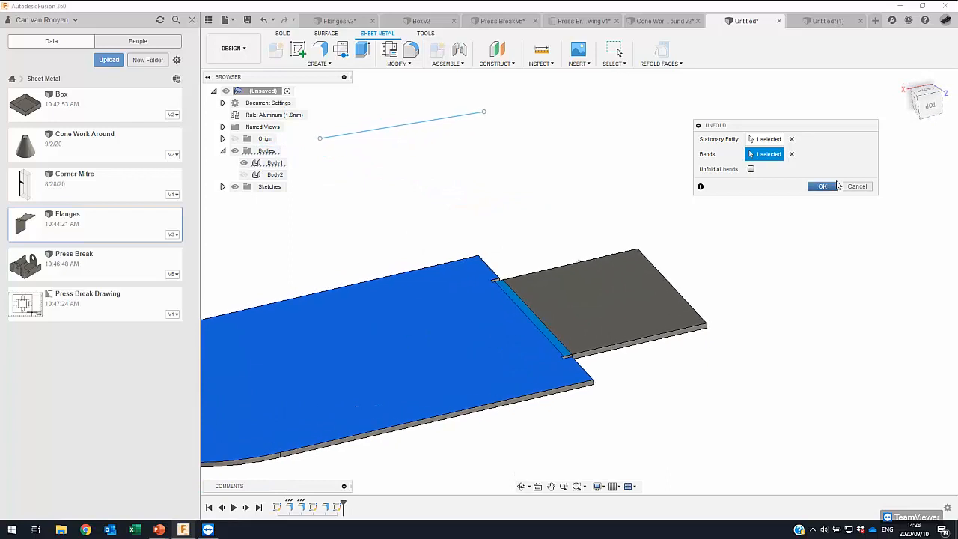
left_click(823, 186)
- Sketch a circle on the unfolded plate's face, centred on the midpoint of the bend edge so it spans both sides
mouse_move(457, 84)
middle_mouse_down("shift")
mouse_move(364, 58)
mouse_move(488, 80)
mouse_move(479, 98)
mouse_move(473, 90)
middle_mouse_up("shift")
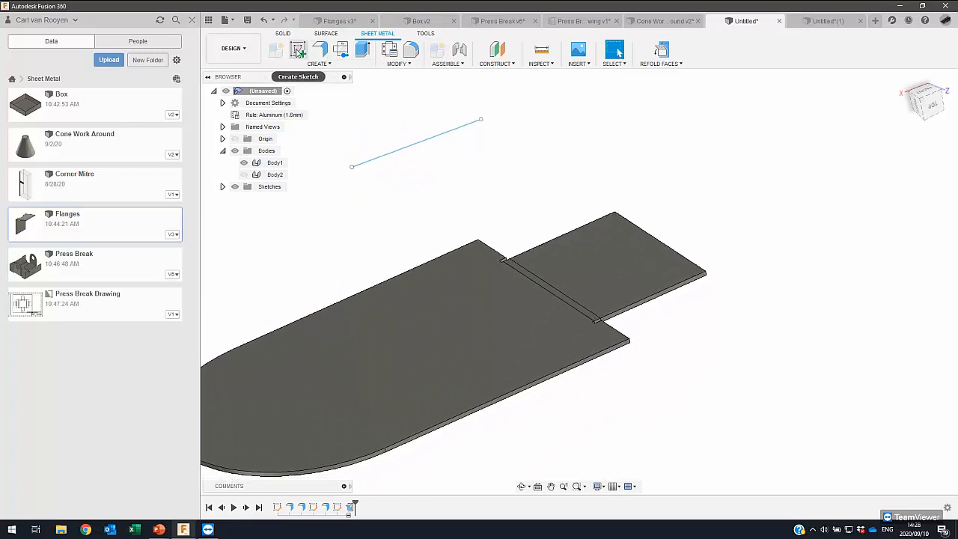
left_click(298, 50)
left_click(528, 298)
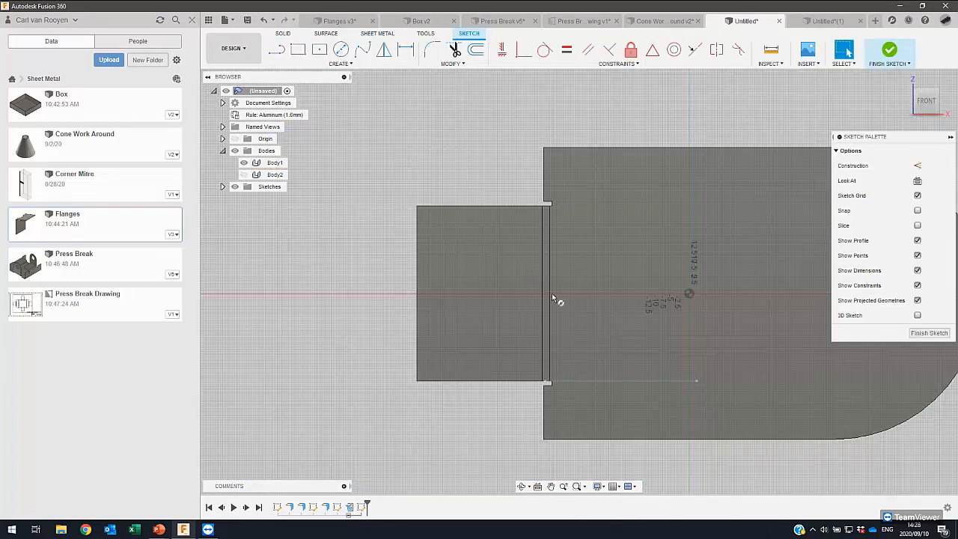
key("c")
left_click(549, 293)
left_click(570, 253)
middle_click_drag(579, 236, 626, 219, "shift")
- Extrude both halves of the circle by -2.70 mm as a cut through the unfolded sheet
key("e")
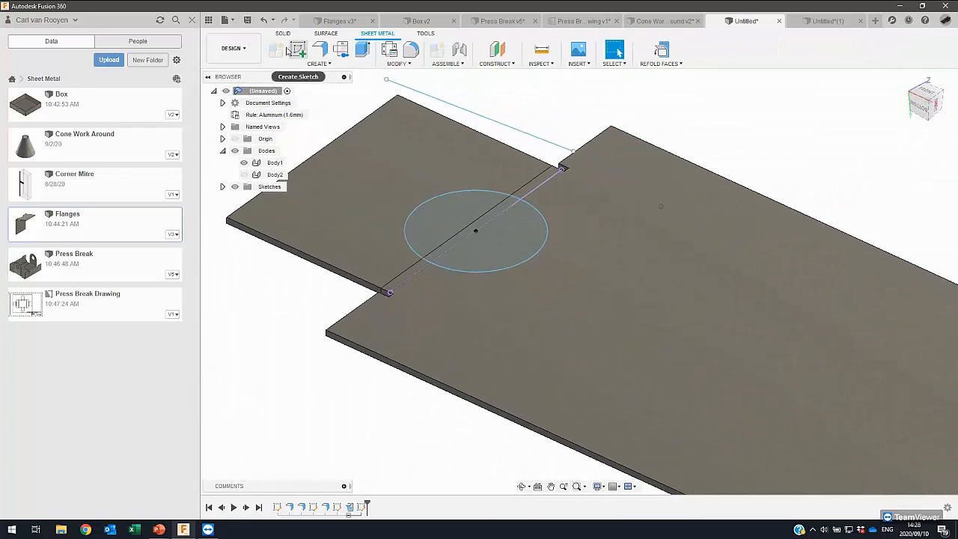
left_click(334, 66)
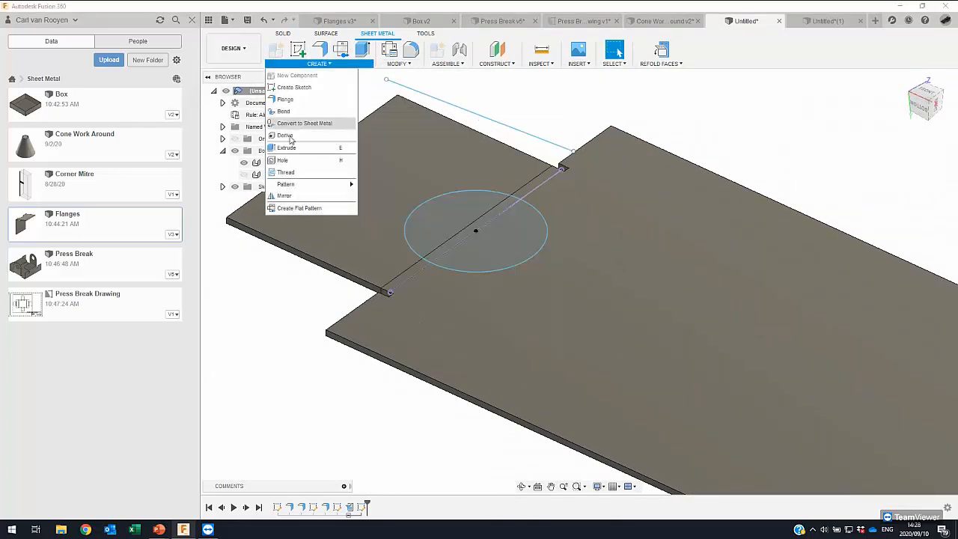
left_click(287, 148)
left_click(452, 216)
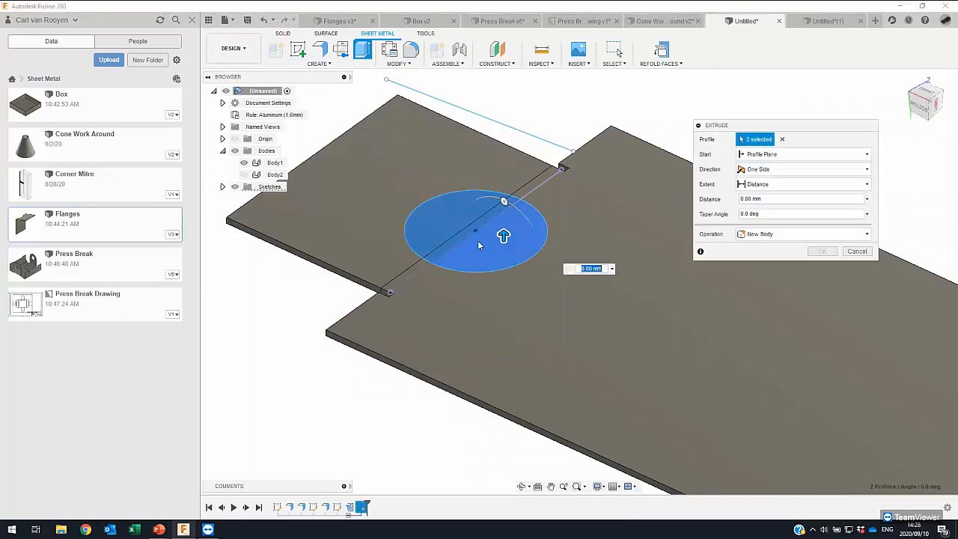
left_click_drag(503, 236, 504, 262)
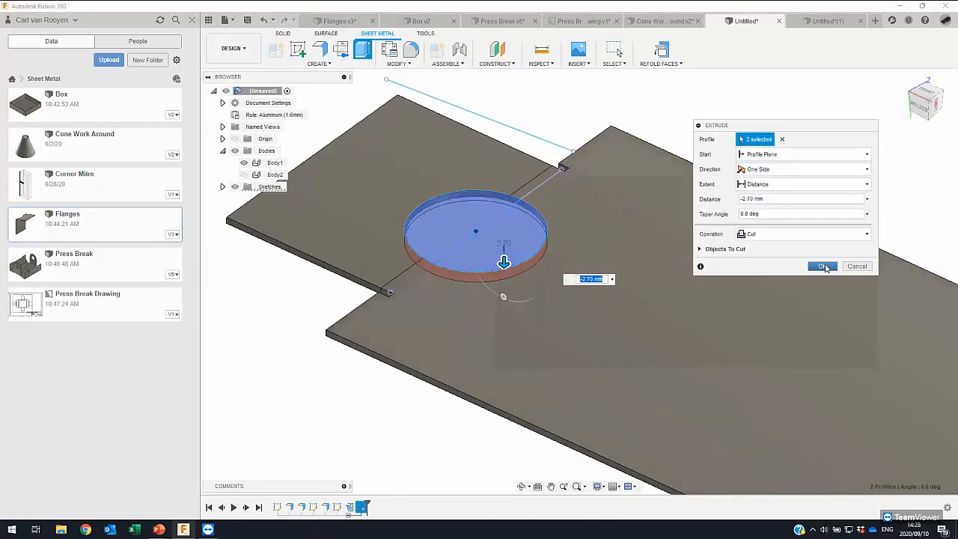
left_click(823, 267)
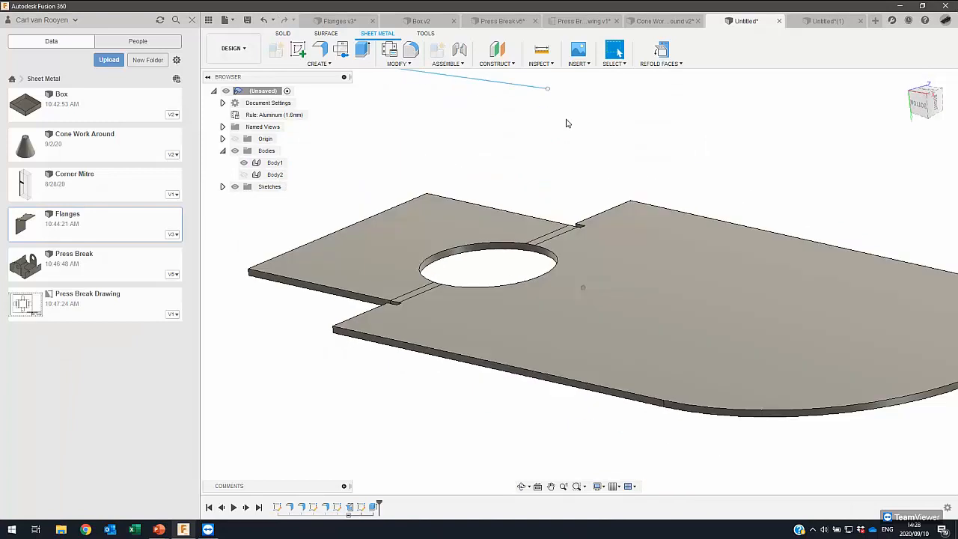
- Refold the flange with the circular cutout across its bend and collapse the list of bodies
scroll(538, 153, "up", 4)
middle_click_drag(565, 119, 547, 194, "shift")
scroll(547, 195, "down", 4)
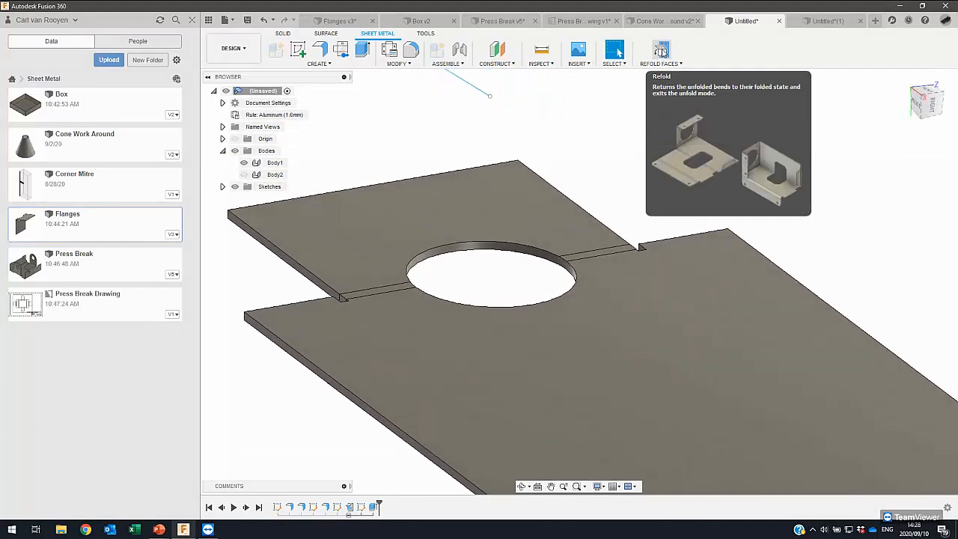
left_click(661, 51)
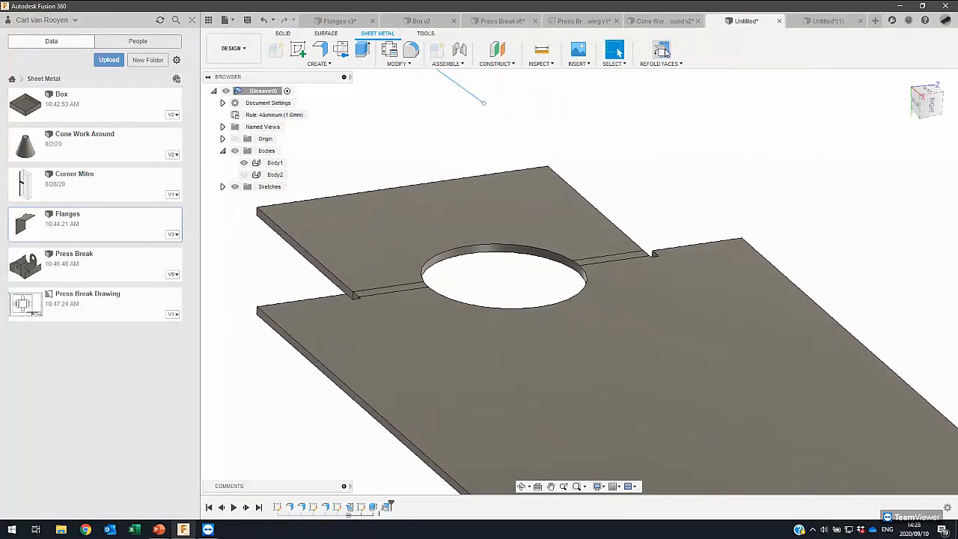
middle_click_drag(557, 198, 491, 292, "shift")
scroll(491, 305, "up", 4)
middle_click_drag(505, 259, 568, 264, "shift")
scroll(567, 257, "down", 5)
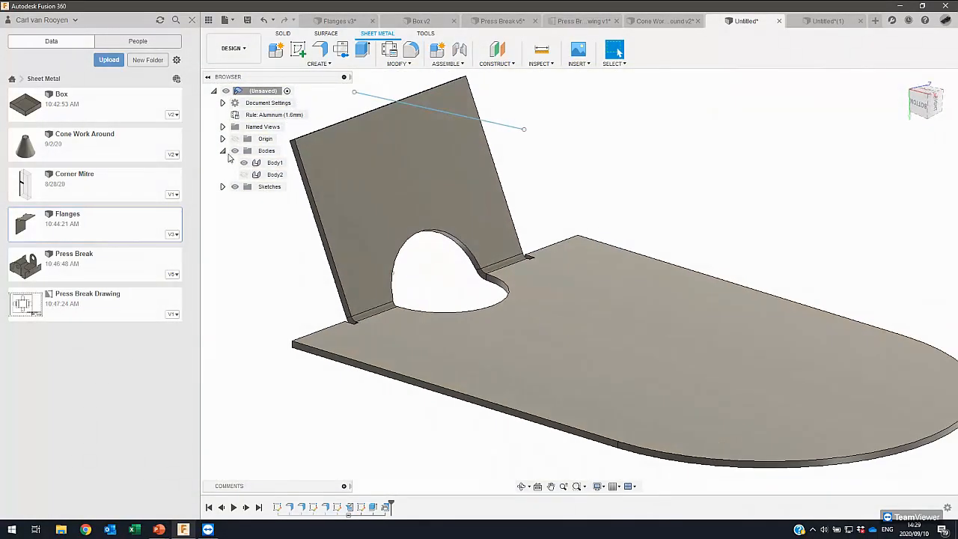
left_click(224, 152)
middle_click_drag(374, 240, 374, 240, "shift")
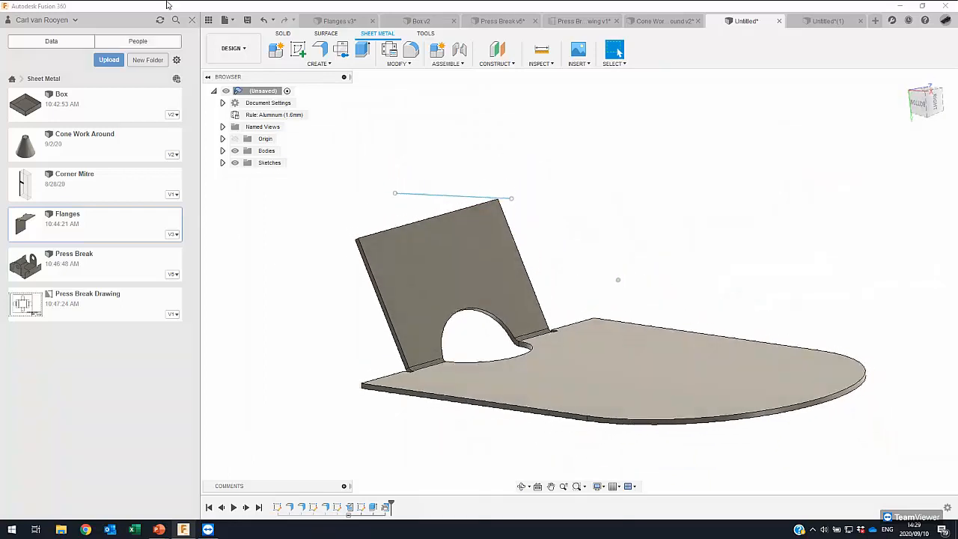
- Hide the data panel and switch to the open Cone Work Around v2 design
left_click(211, 21)
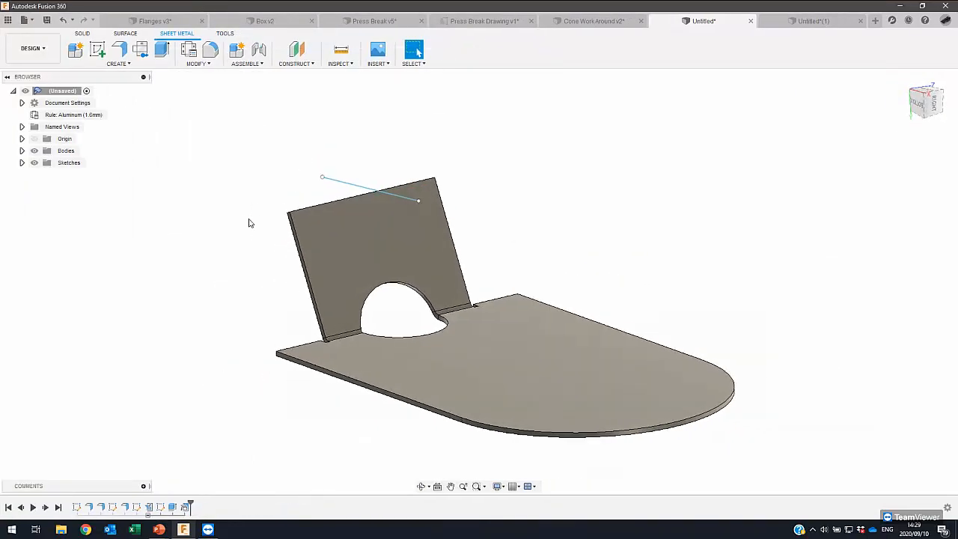
left_click(589, 21)
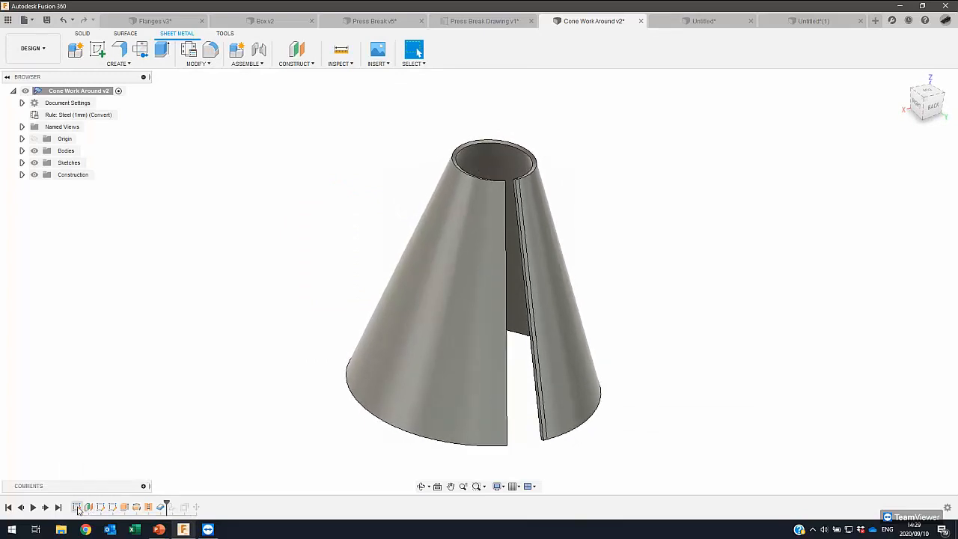
- Roll the cone's history back to its two circle sketches and show Sketch7 and Sketch8
mouse_move(152, 504)
left_mouse_down()
mouse_move(108, 502)
mouse_move(171, 508)
left_mouse_up()
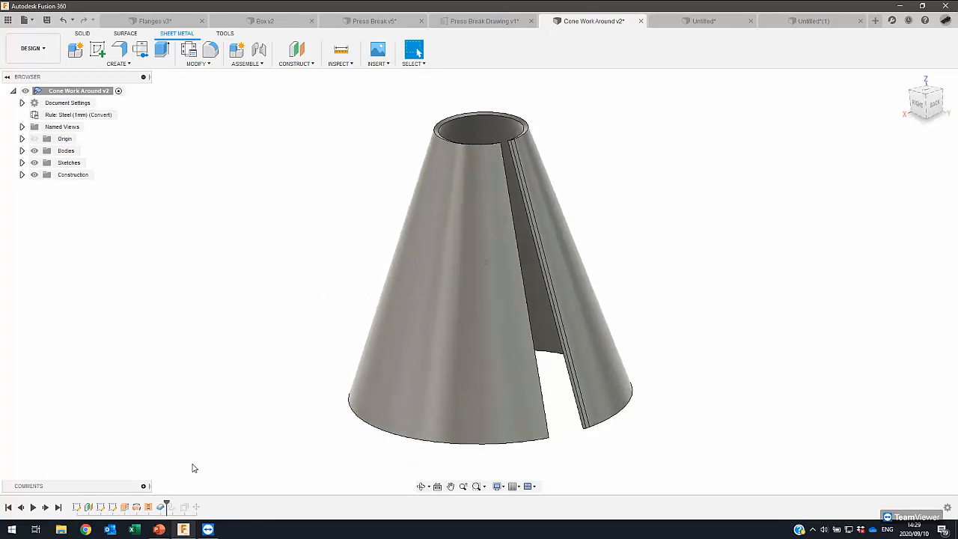
left_click_drag(90, 505, 81, 506)
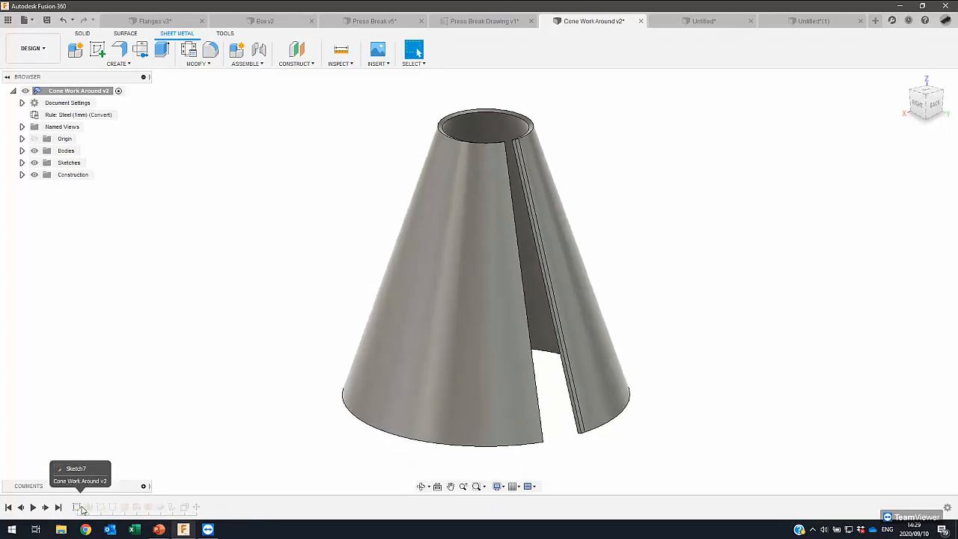
left_click(77, 509)
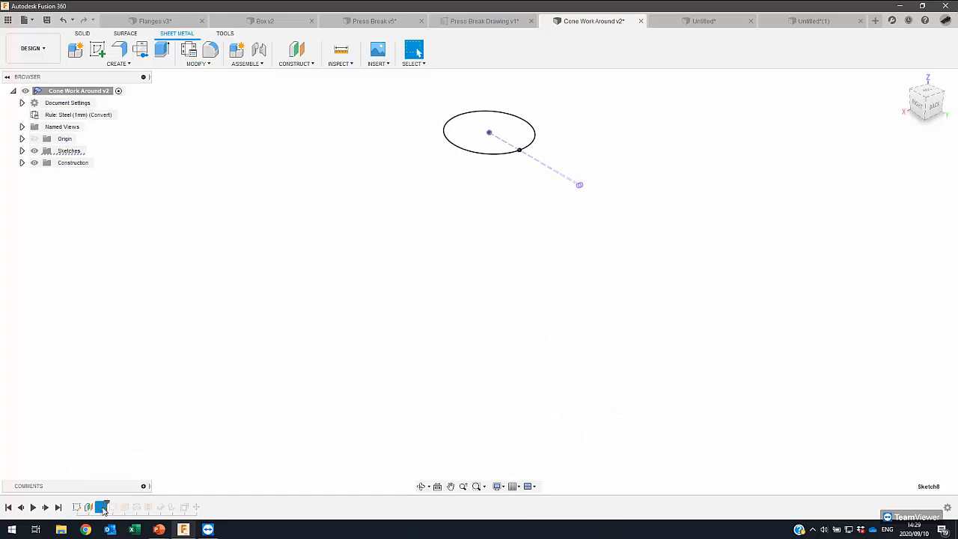
left_click(21, 151)
left_click(43, 163)
left_click(43, 176)
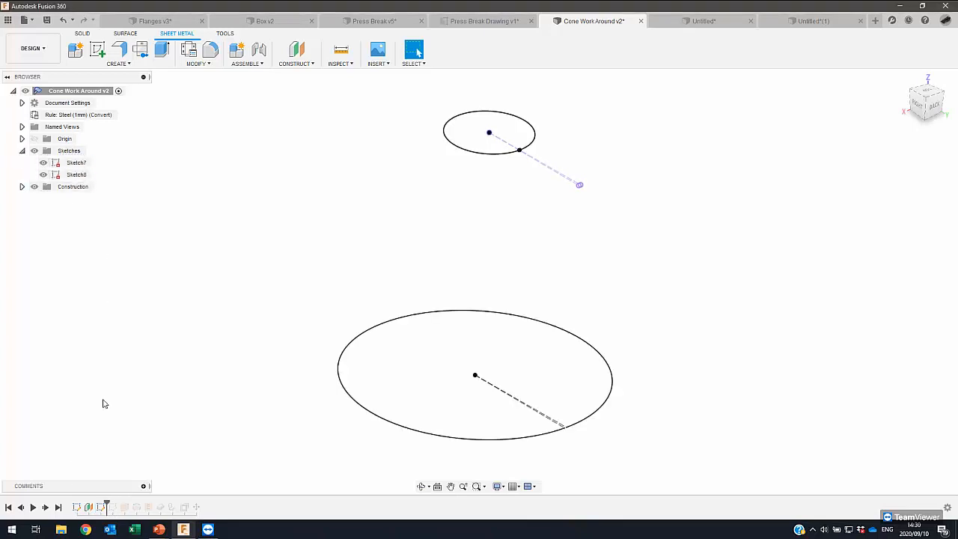
- Roll the history forward past Sketch9 and the thin extruded strip, show Sketch9, and inspect the strip's upper end
left_click_drag(118, 502, 118, 504)
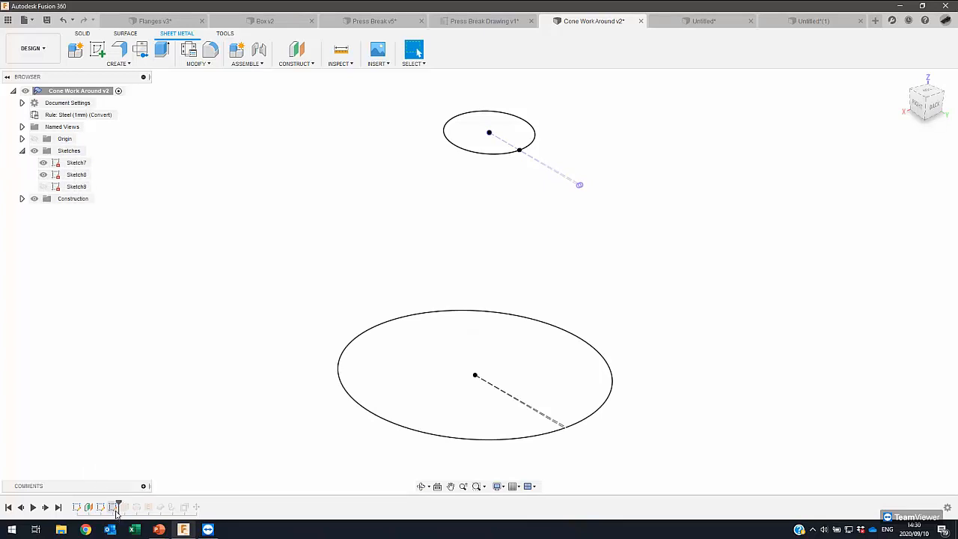
left_click(114, 508)
left_click(42, 187)
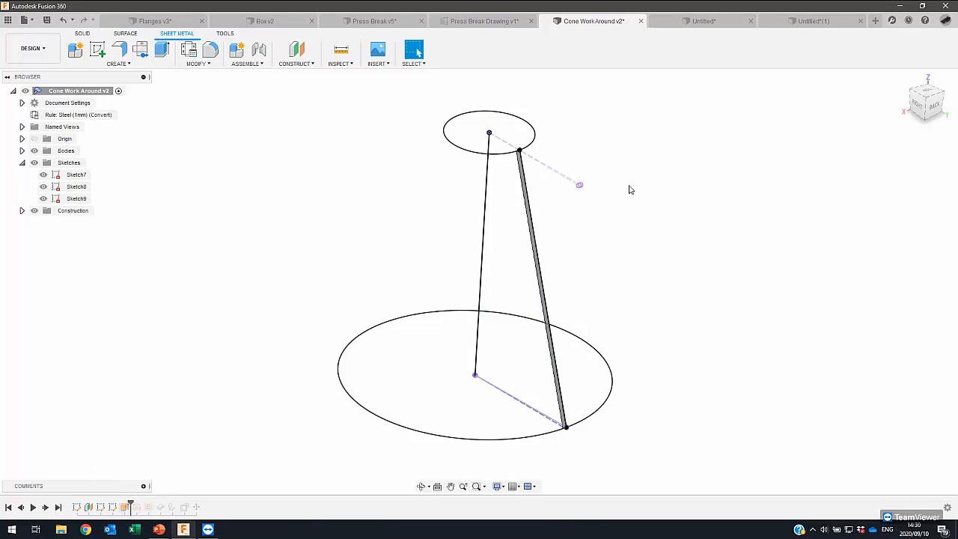
scroll(498, 171, "up", 5)
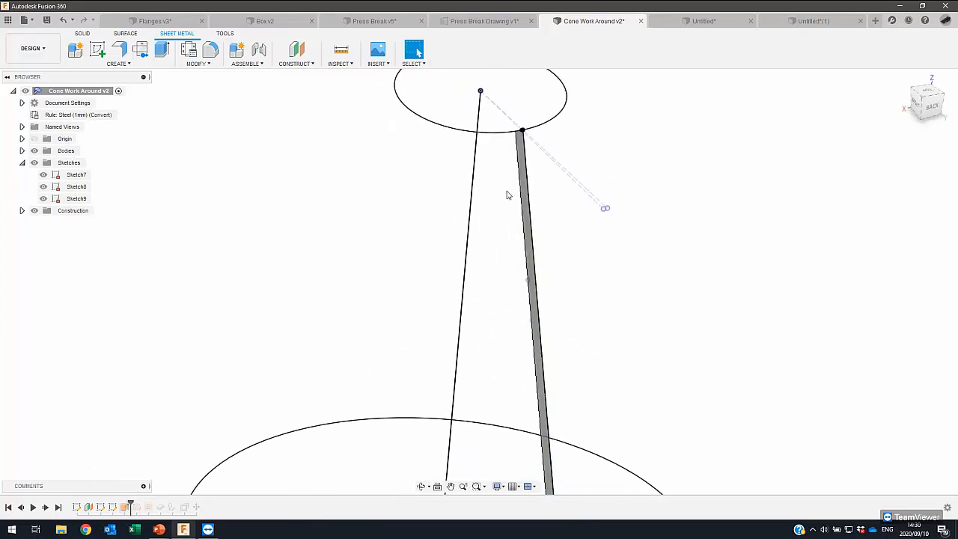
scroll(507, 195, "up", 5)
scroll(451, 259, "up", 5)
middle_click_drag(440, 273, 440, 275, "shift")
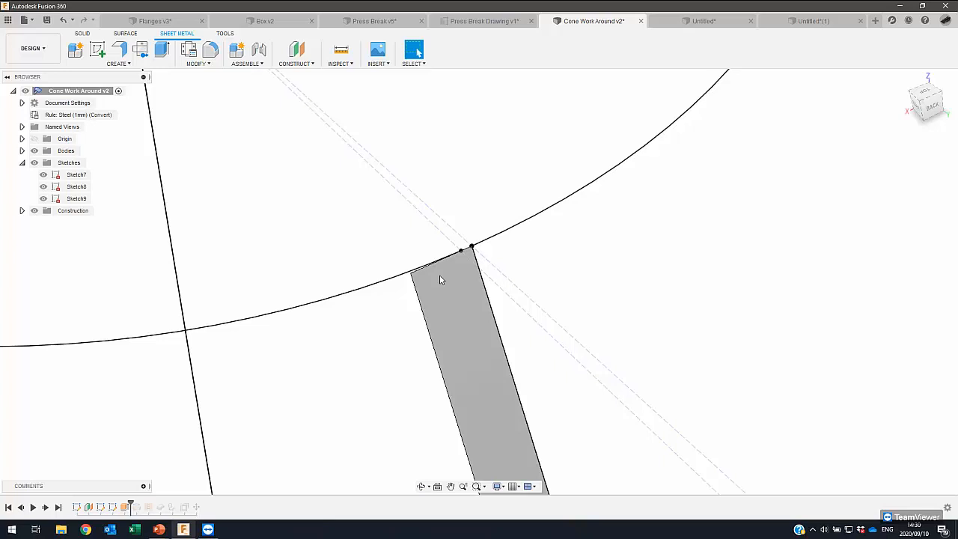
scroll(440, 279, "down", 10)
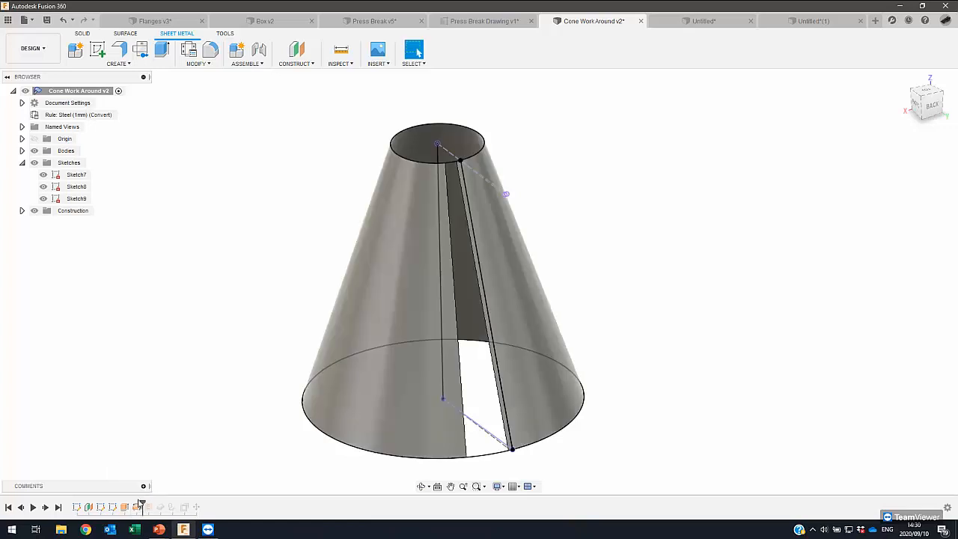
- Inspect the split cone at the revolve stage and roll its history forward past the Thicken feature
scroll(372, 336, "up", 3)
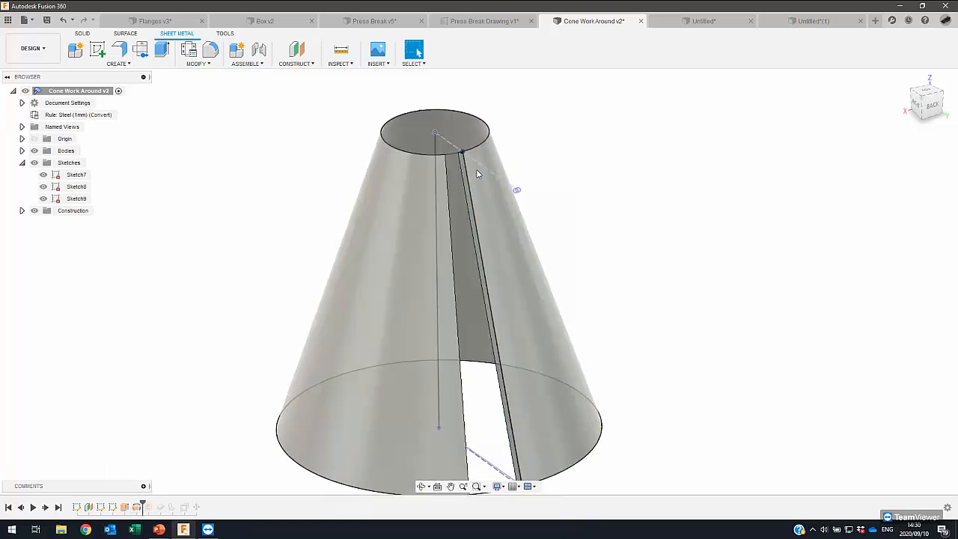
scroll(494, 172, "up", 2)
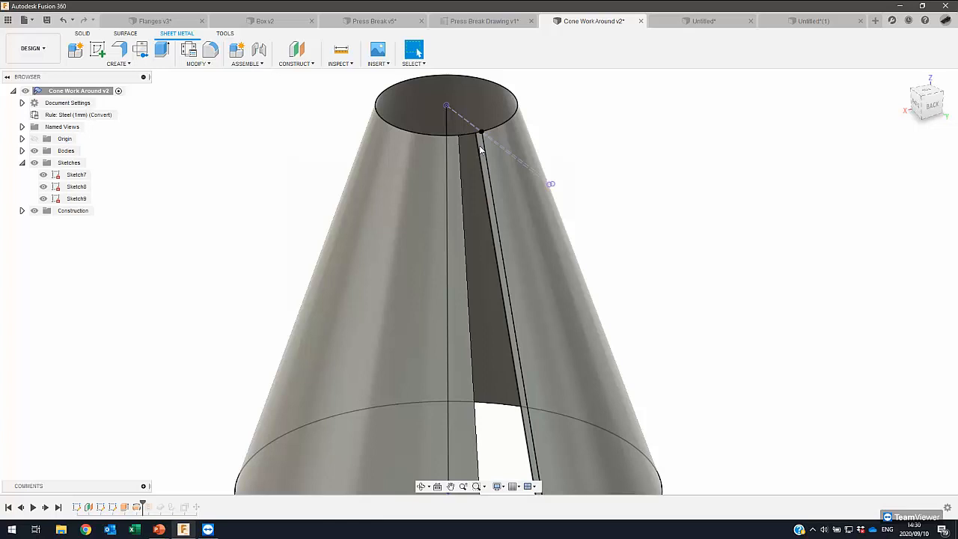
scroll(481, 148, "down", 2)
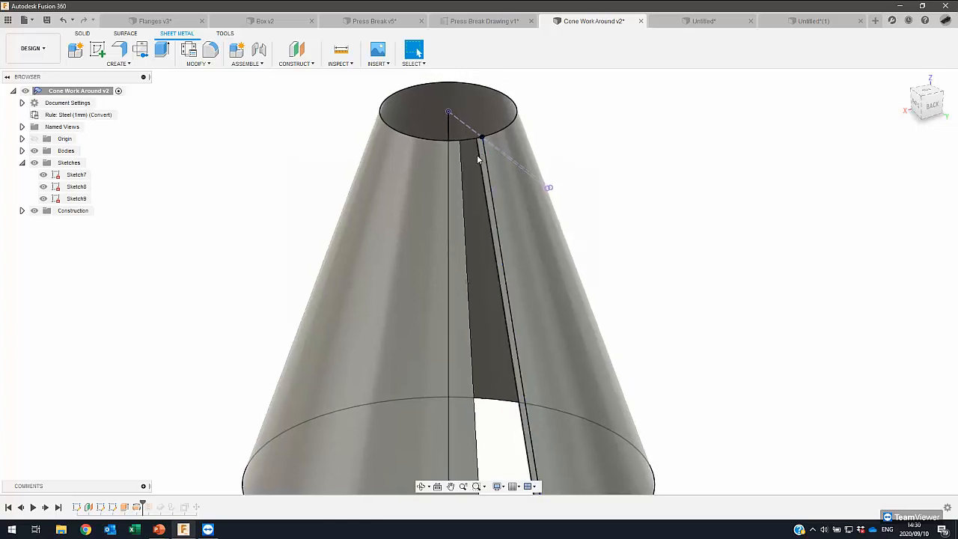
scroll(485, 161, "down", 1)
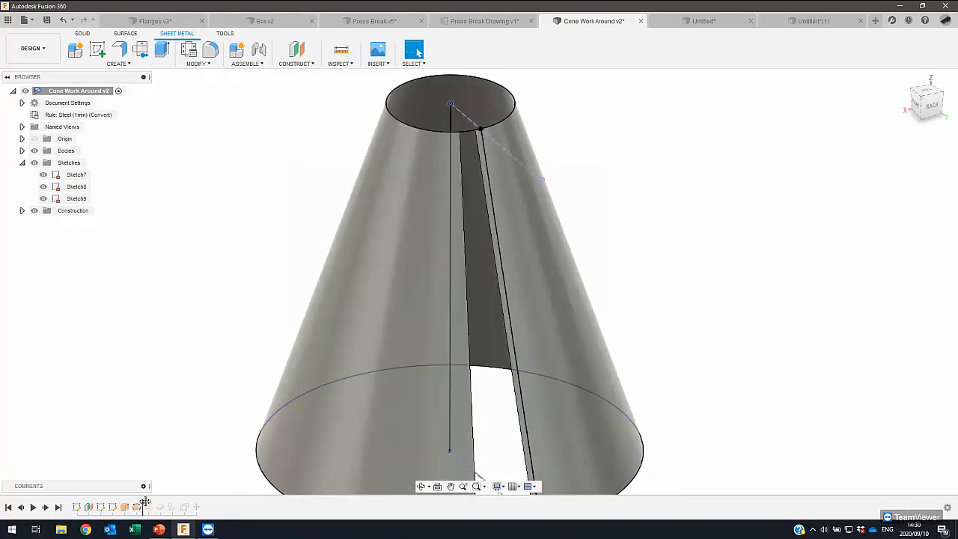
left_click_drag(154, 503, 147, 507)
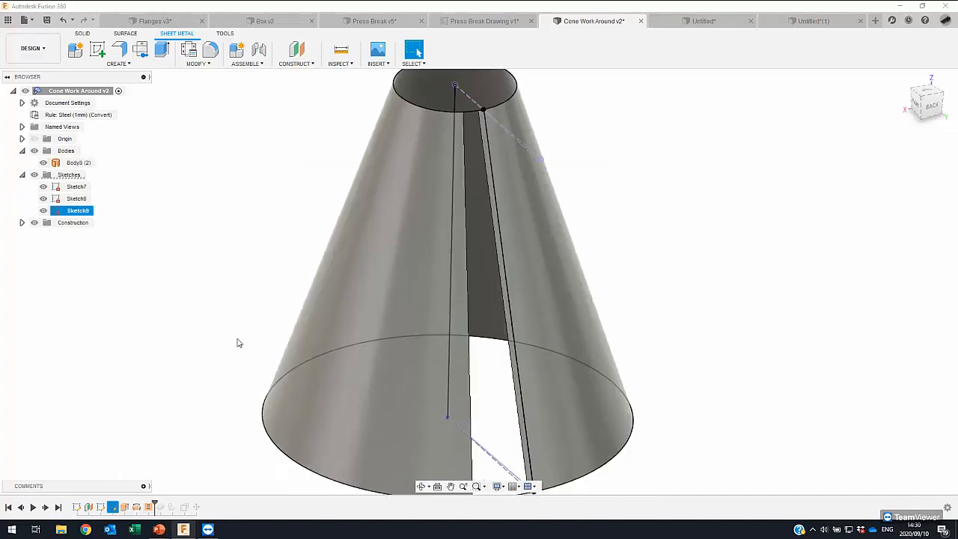
left_click_drag(154, 504, 163, 507)
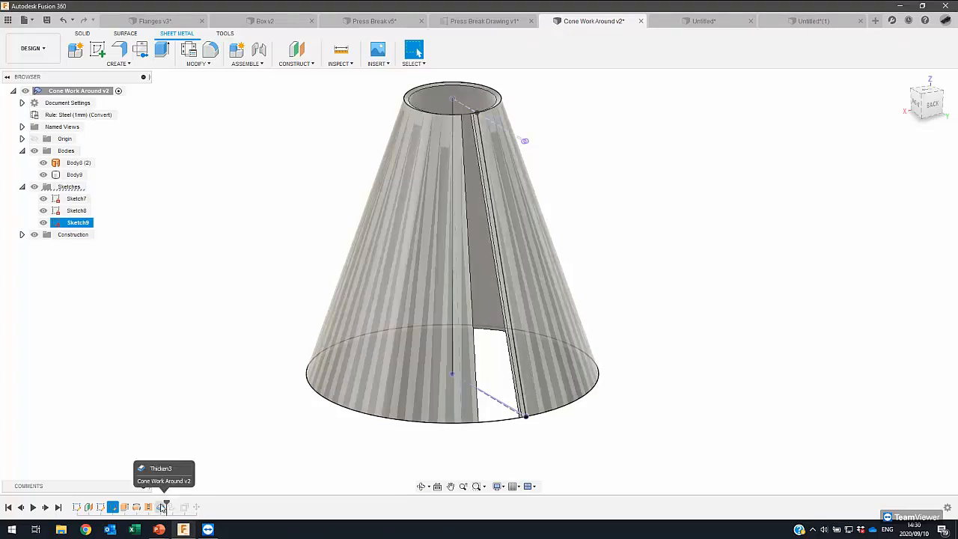
- Hide the surface body Body8 and inspect the thickened cone body around its slit and upper rim
left_click(44, 163)
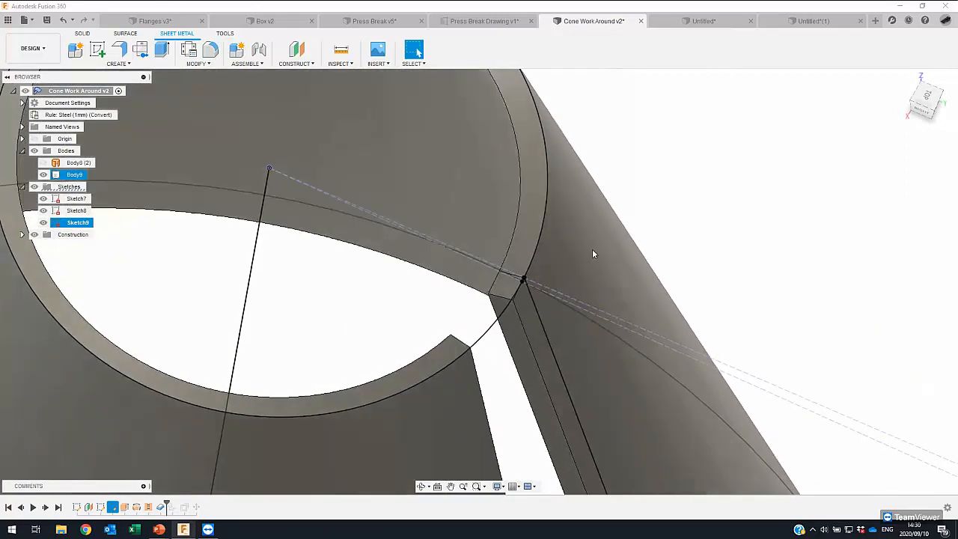
right_click(669, 139)
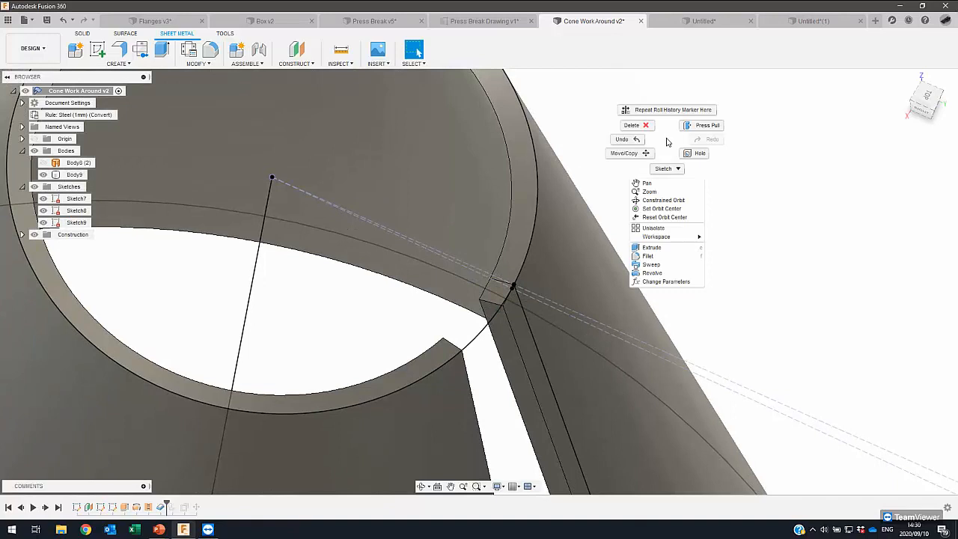
left_click(669, 142)
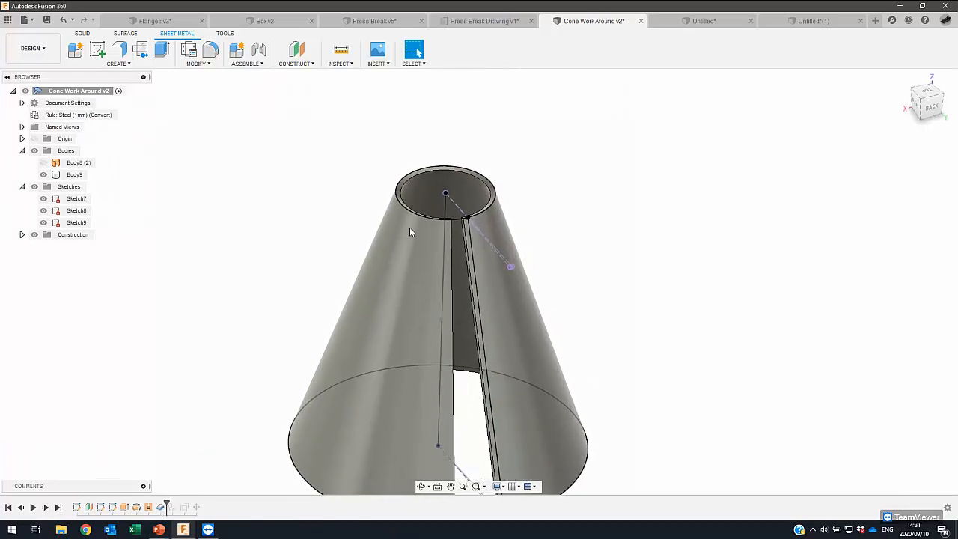
left_click(442, 186)
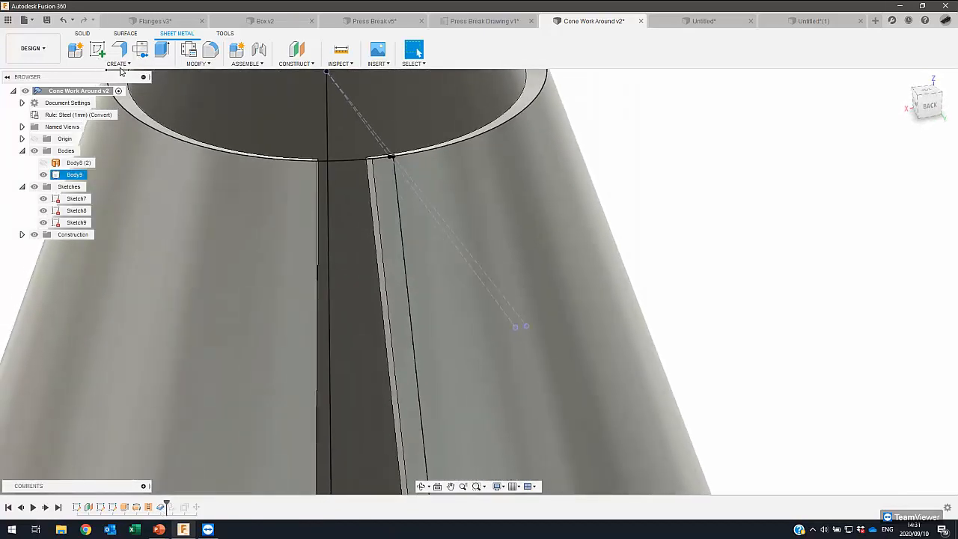
- Look up Thicken among the solid creation tools and review the settings of the cone's existing Thicken feature
left_click(118, 65)
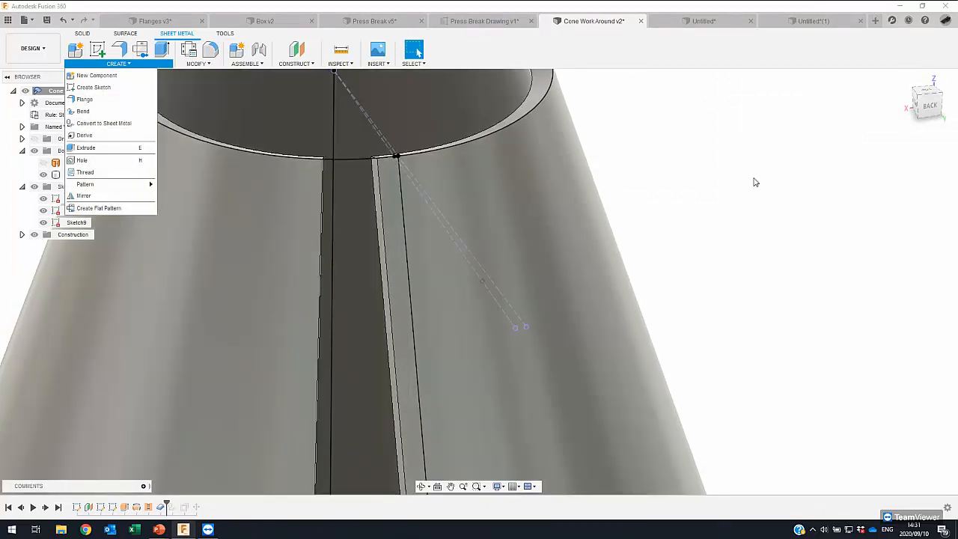
left_click(755, 181)
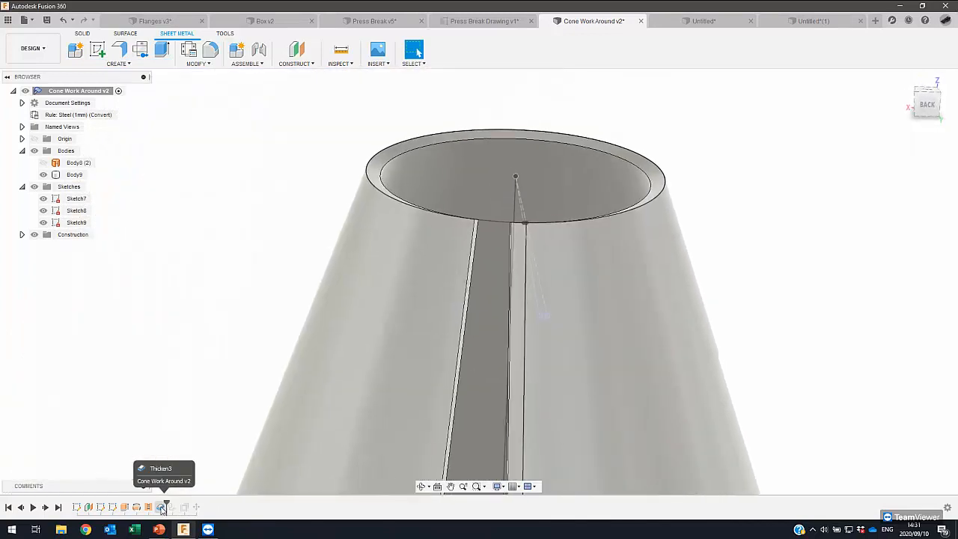
left_click(83, 33)
left_click(126, 64)
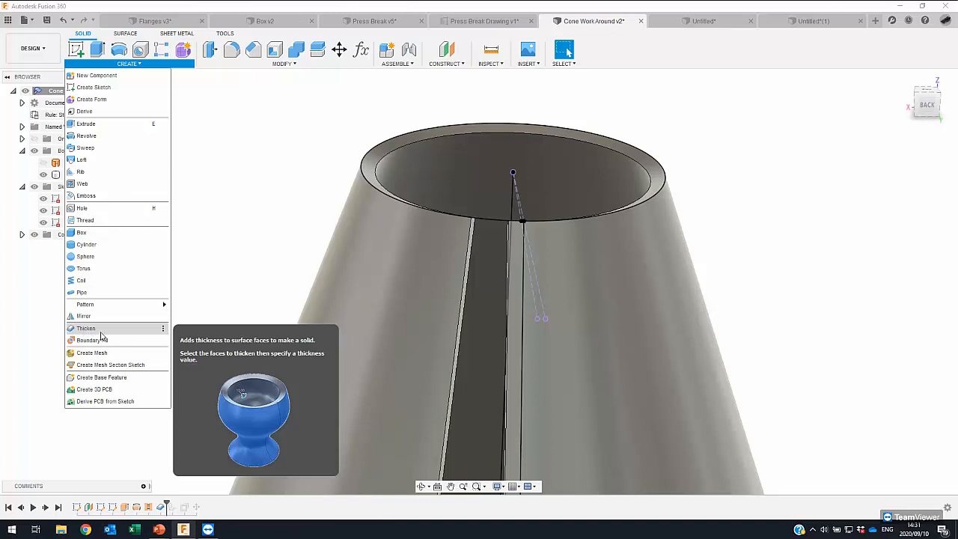
left_click(217, 292)
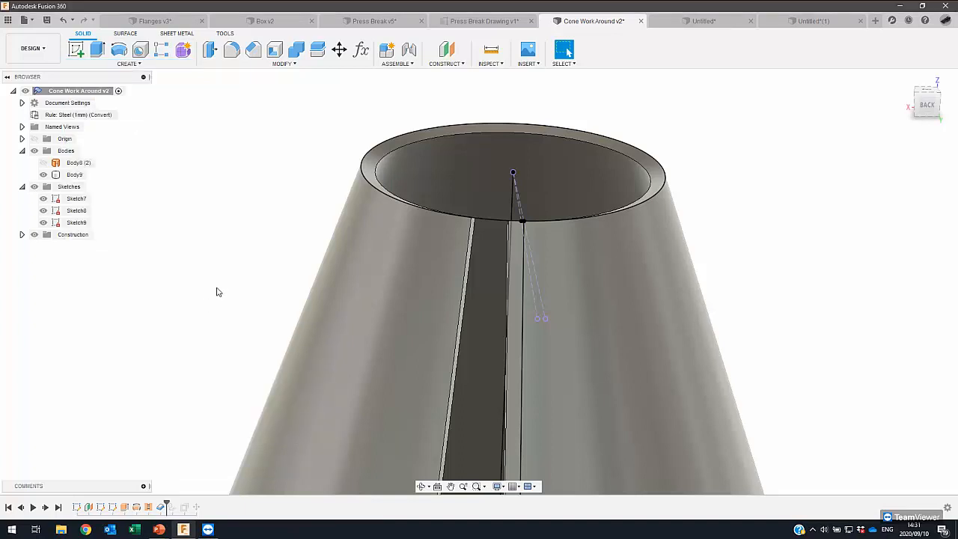
double_click(159, 508)
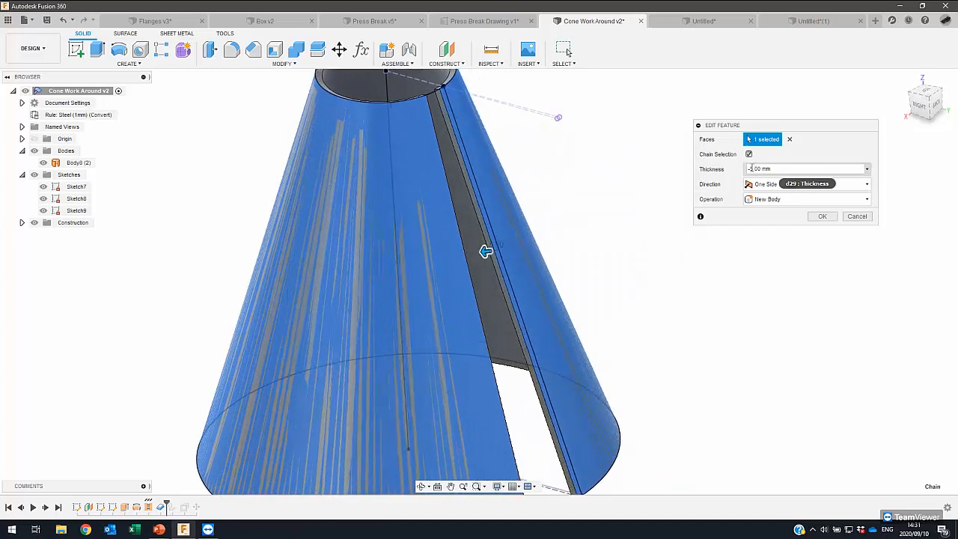
left_click(856, 217)
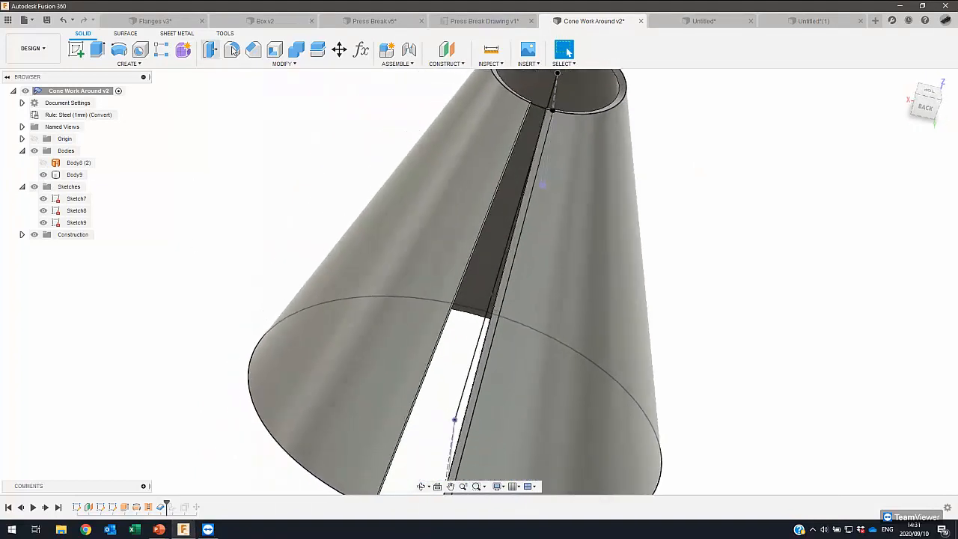
- Convert the thickened cone to sheet metal, using the narrow flat face beside the slit as the source
left_click(128, 64)
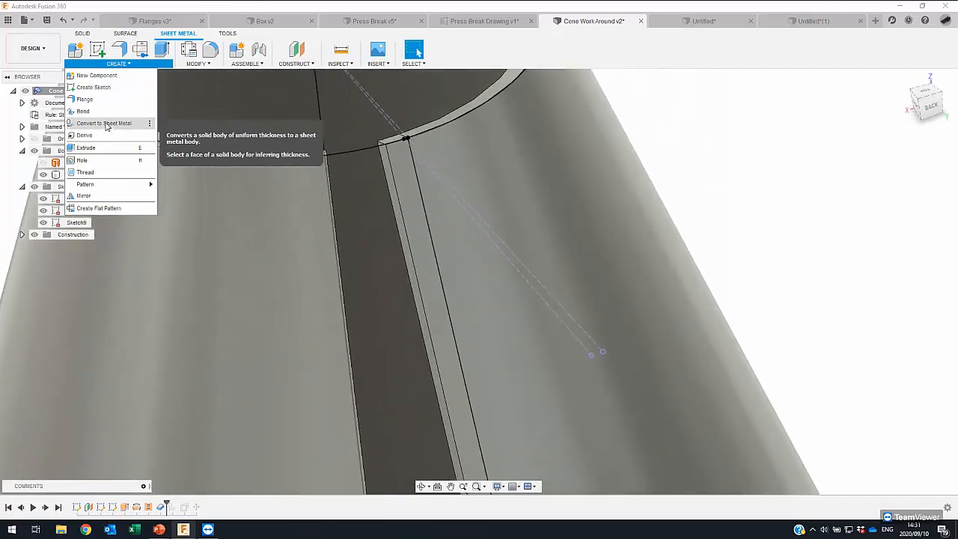
left_click(105, 124)
left_click(408, 171)
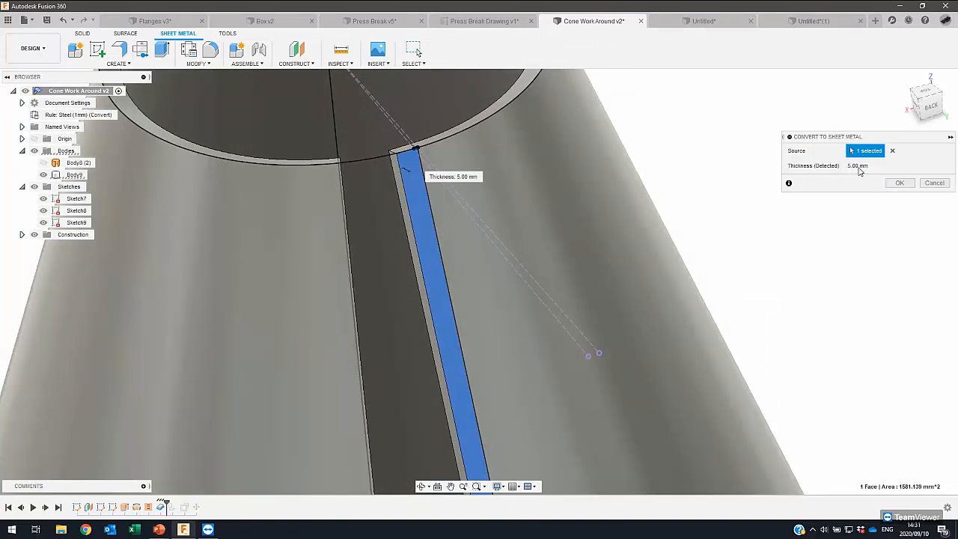
left_click(901, 183)
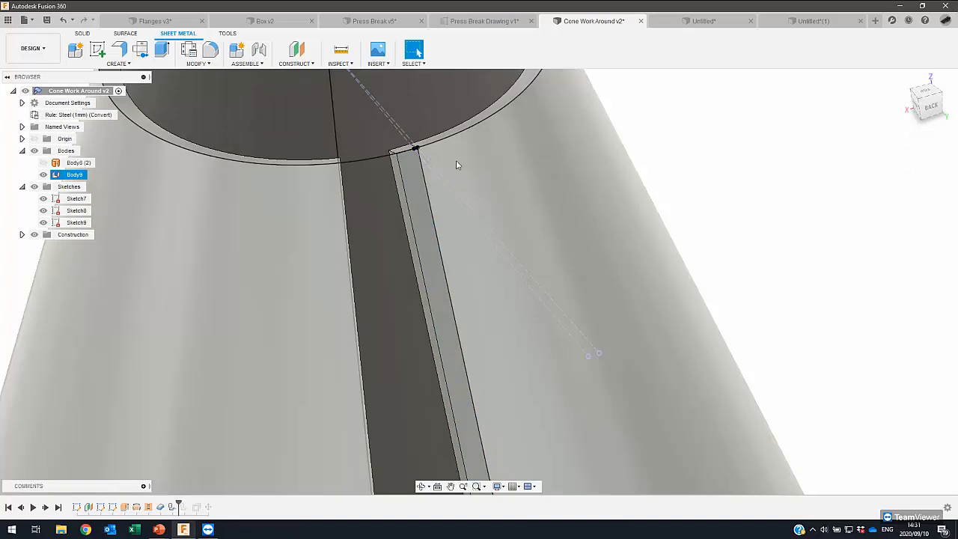
scroll(332, 177, "down", 8)
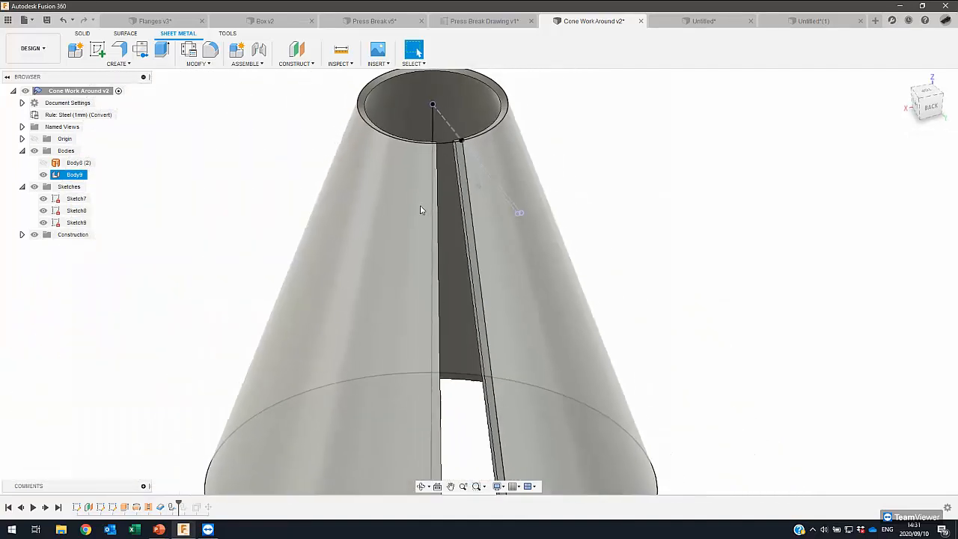
scroll(461, 178, "down", 3)
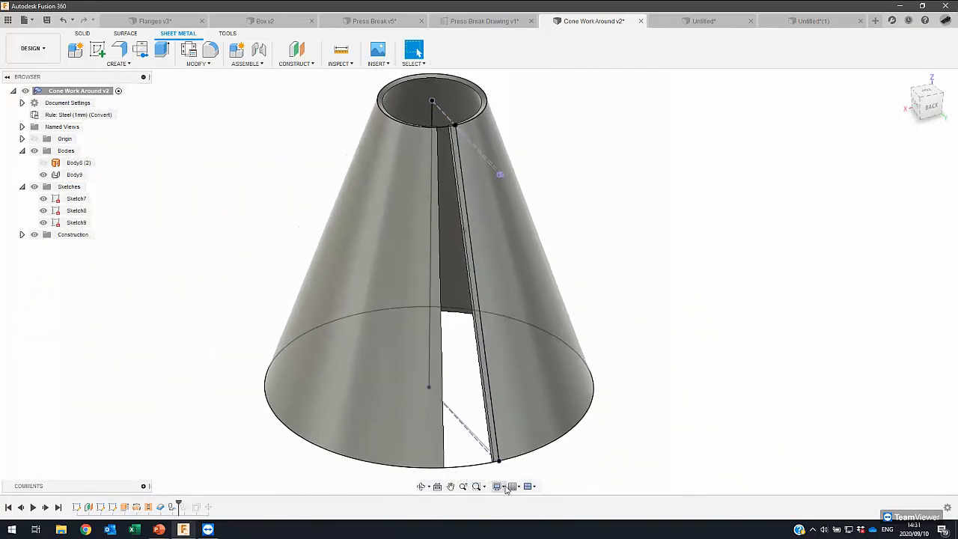
- Create a flat pattern of the cone with the narrow flat face beside the slit as the stationary face
left_click(195, 63)
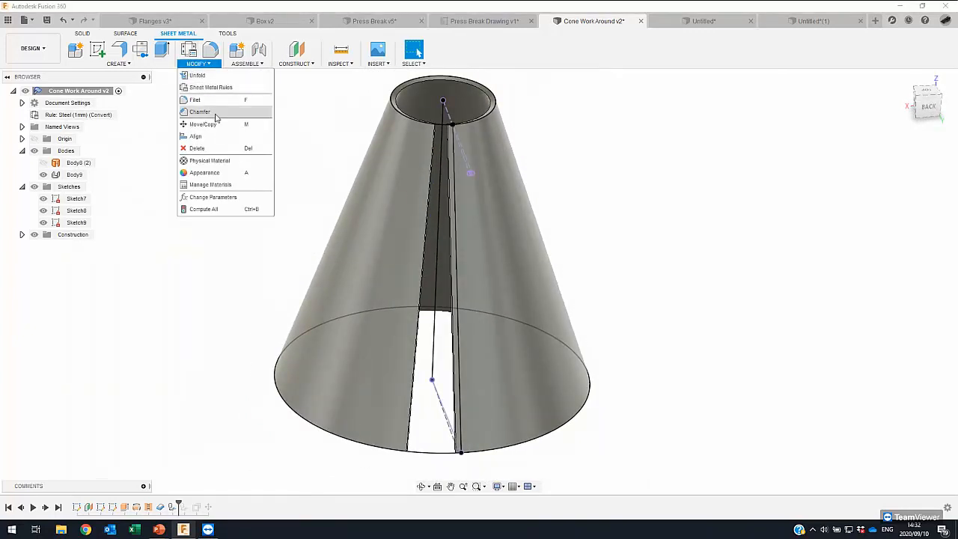
left_click(126, 65)
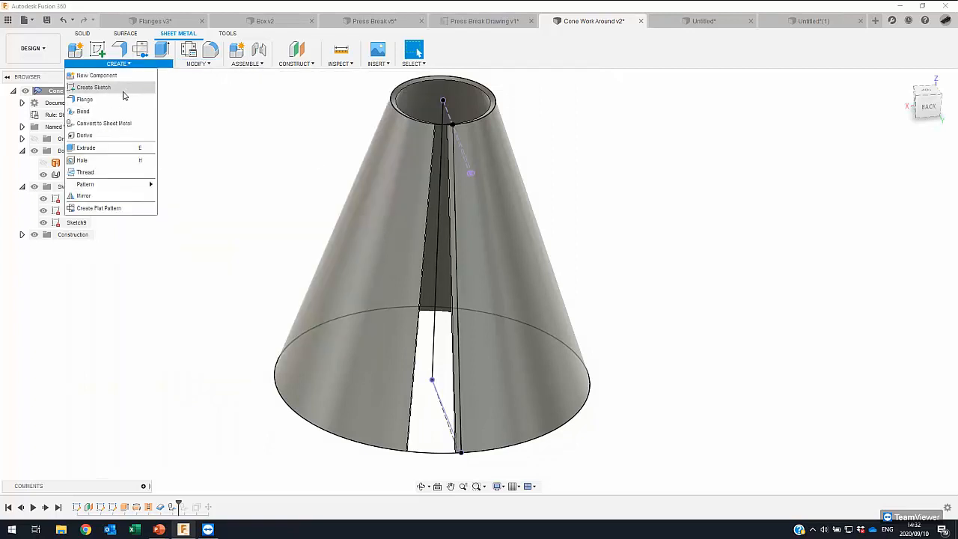
left_click(194, 65)
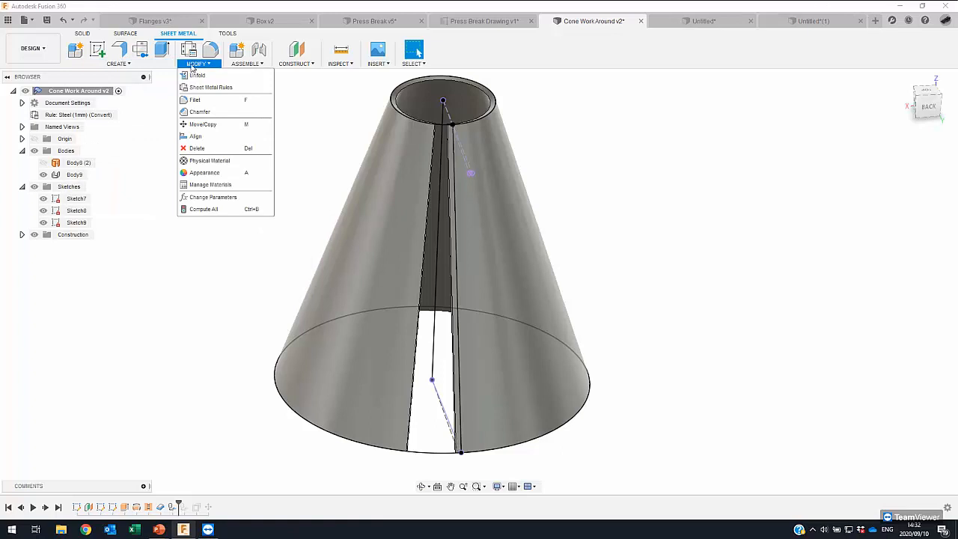
left_click(129, 63)
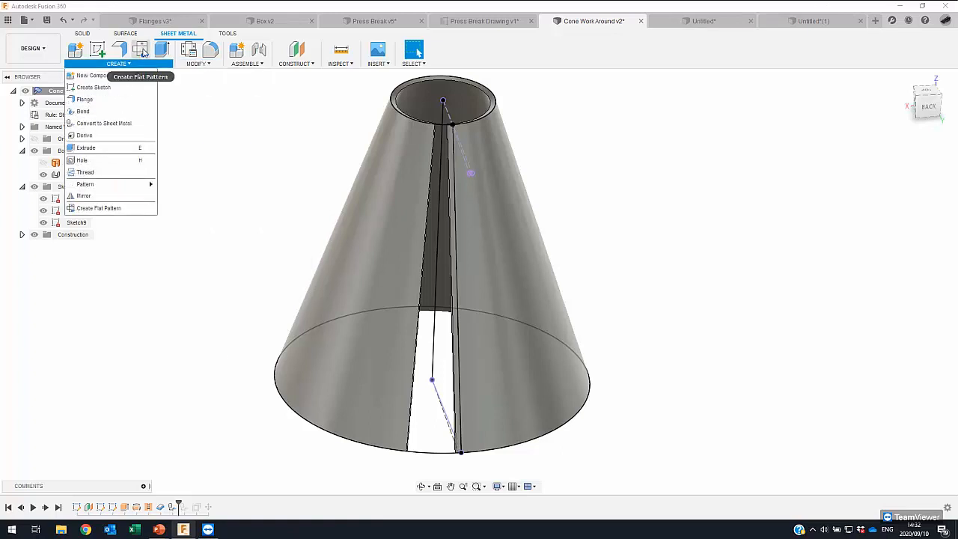
left_click(143, 53)
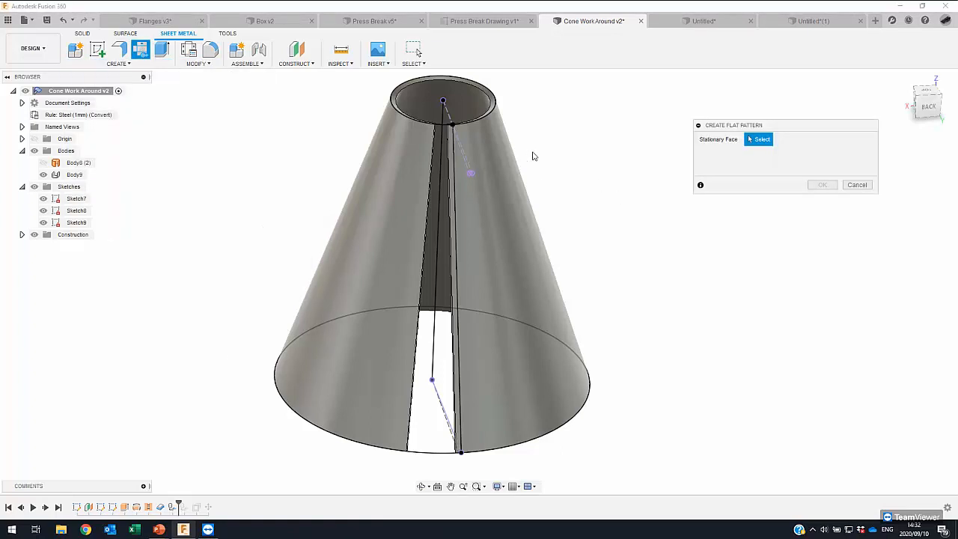
scroll(445, 140, "up", 4)
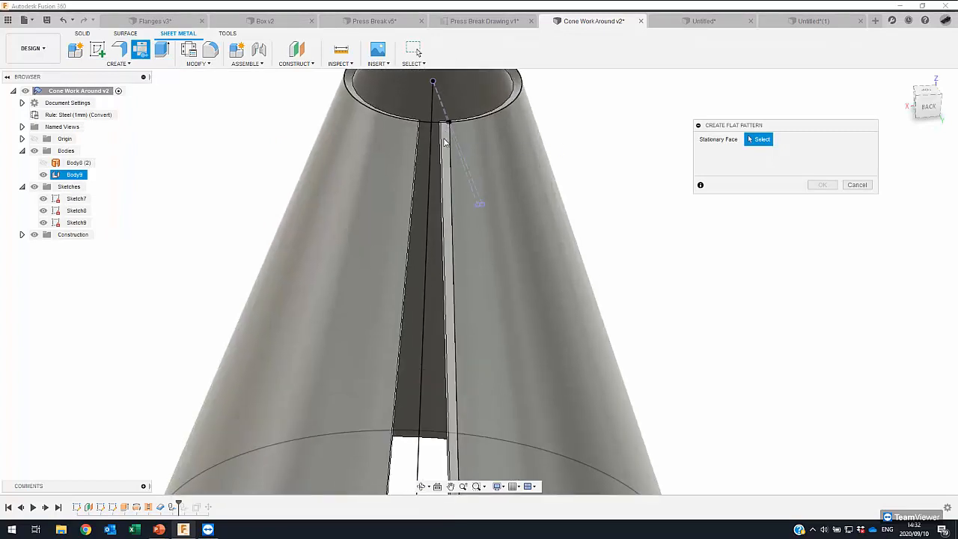
left_click(445, 140)
scroll(445, 143, "down", 4)
left_click(821, 186)
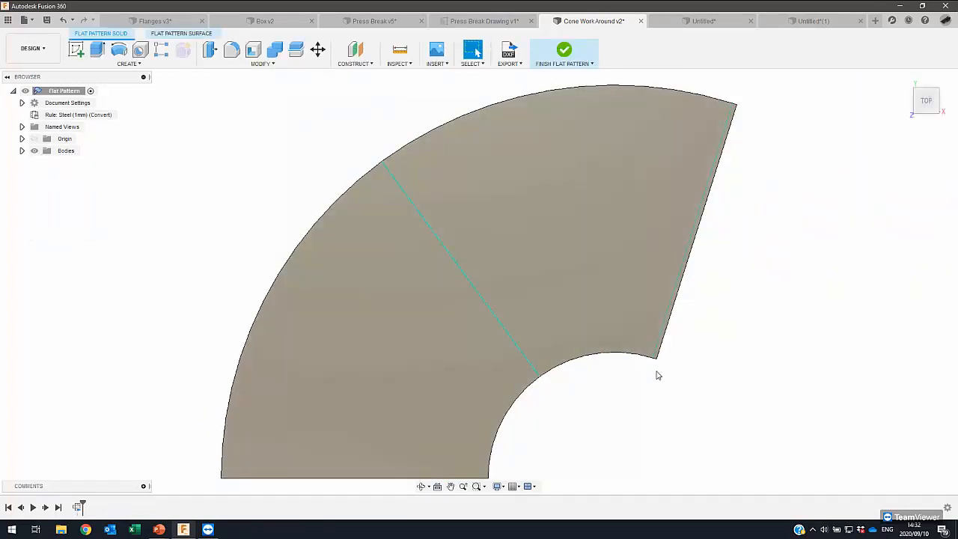
- Examine the unrolled cone and finish the flat pattern to return to the folded model
middle_click_drag(657, 375, 544, 260, "shift")
middle_click_drag(514, 231, 637, 177, "shift")
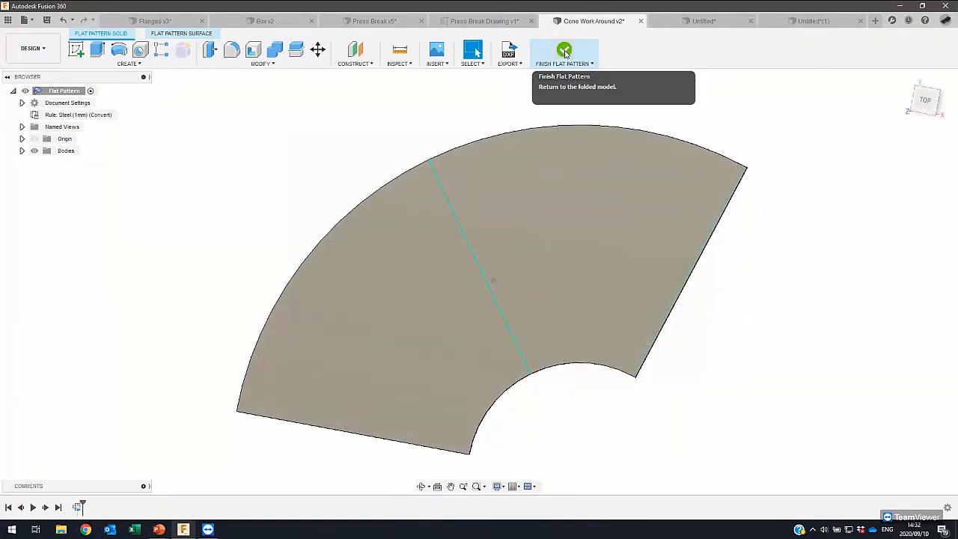
left_click(571, 54)
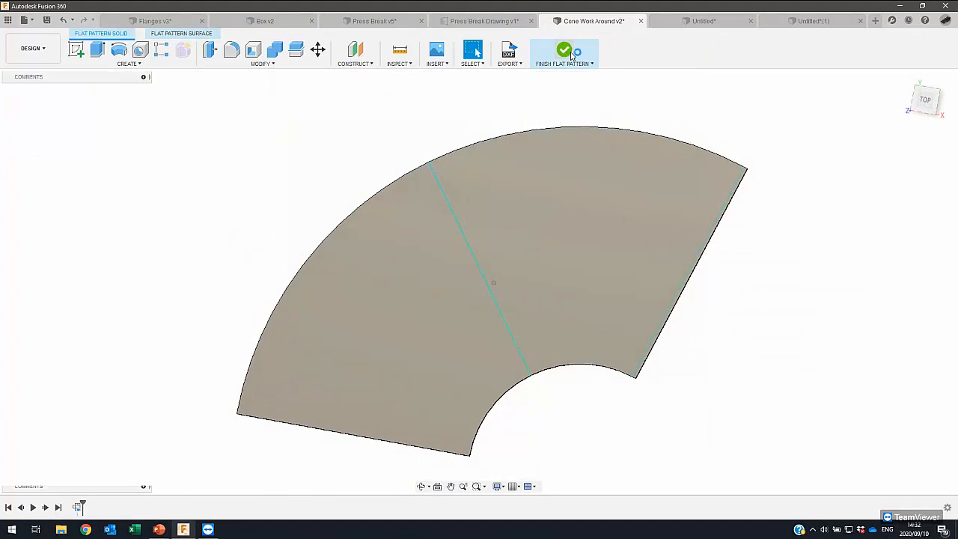
middle_click_drag(458, 219, 319, 287, "shift")
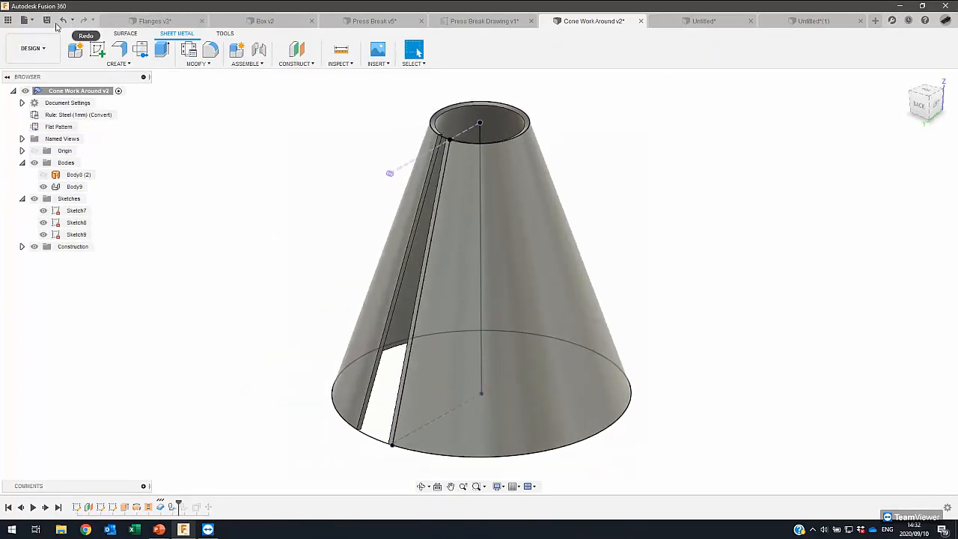
- Open the Corner Mitre design from the Sheet Metal project folder and inspect the mitred joint between upright and divider
left_click(7, 22)
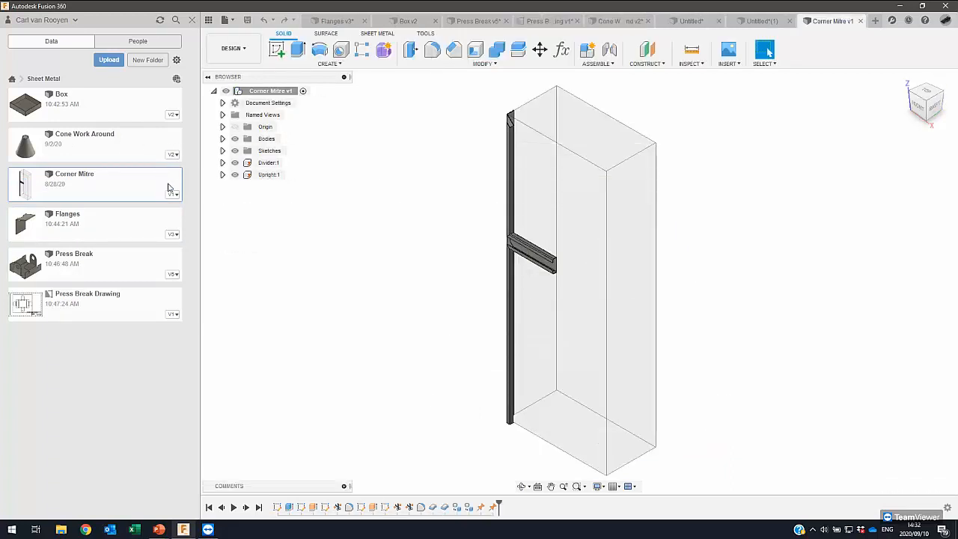
middle_click_drag(408, 203, 417, 406, "shift")
scroll(452, 238, "up", 5)
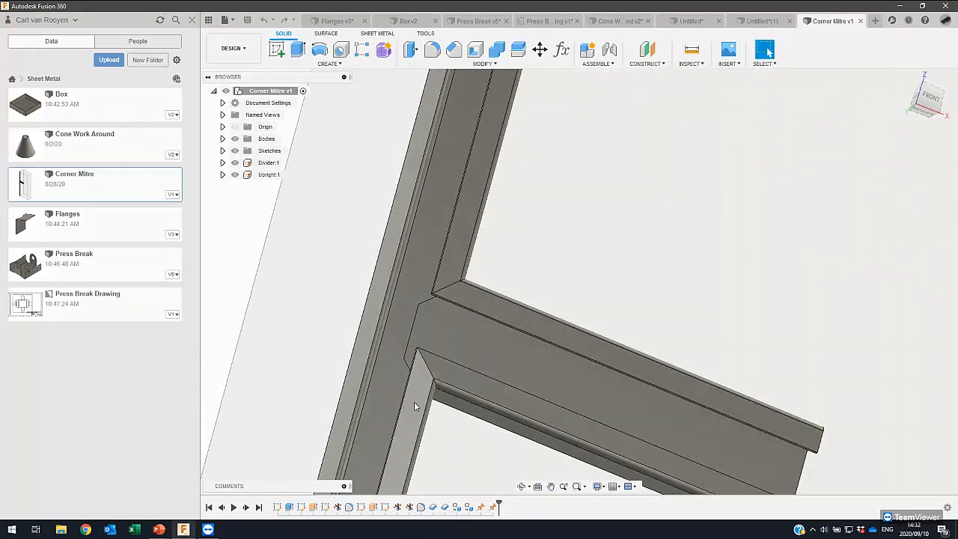
scroll(425, 263, "up", 1)
middle_click_drag(424, 267, 598, 226, "shift")
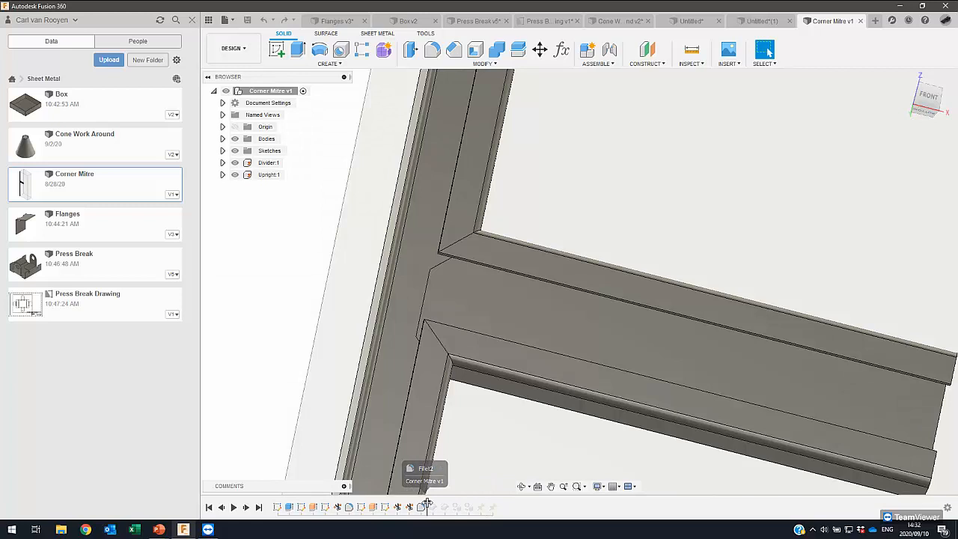
- Roll the Corner Mitre history back to just after Fillet2, list its bodies, and identify Body3 and Body2
left_click_drag(427, 503, 426, 503)
mouse_move(422, 332)
middle_mouse_down("shift")
mouse_move(325, 261)
mouse_move(234, 174)
middle_mouse_up("shift")
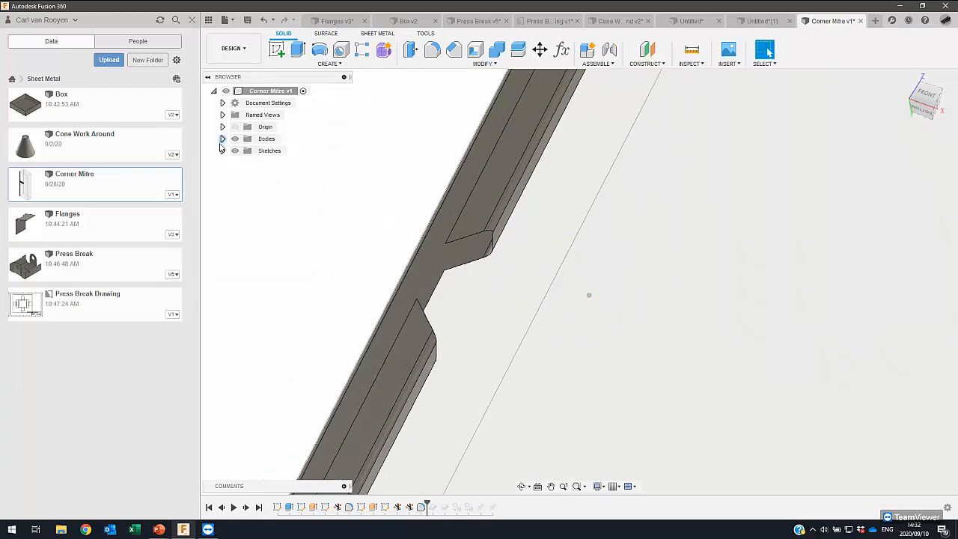
left_click(222, 140)
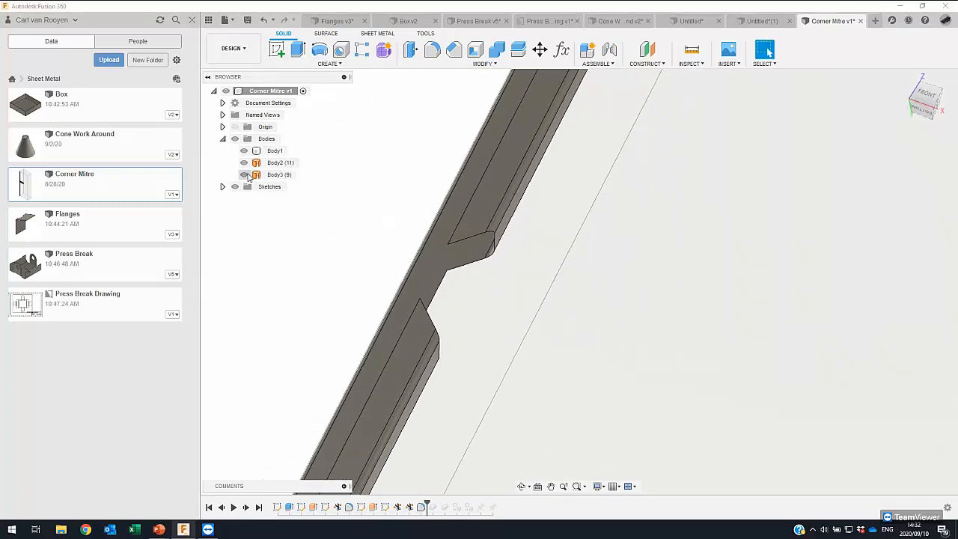
left_click(271, 174)
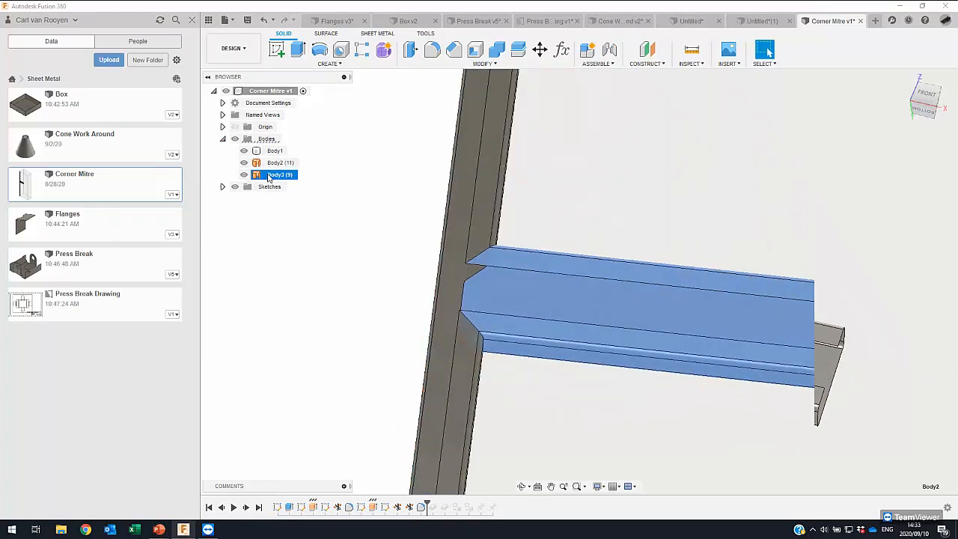
left_click(274, 163, "ctrl")
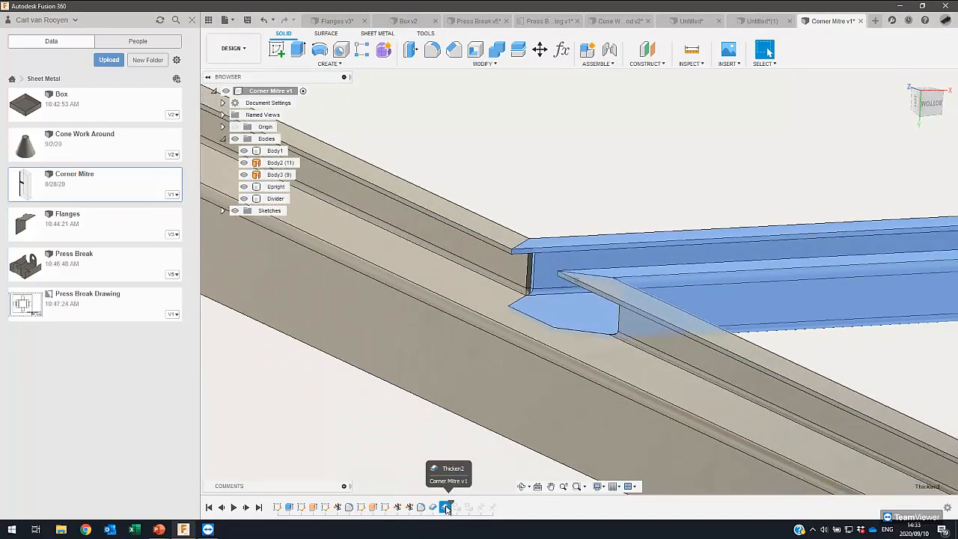
- Select faces of the large box around the profiles to identify its body, and view the whole upright and divider joint
left_click(342, 422)
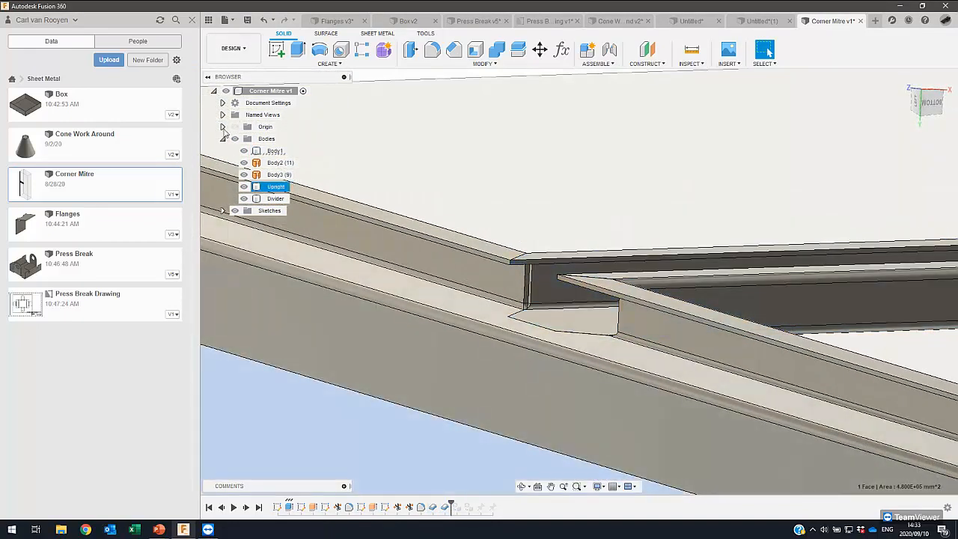
left_click(509, 139)
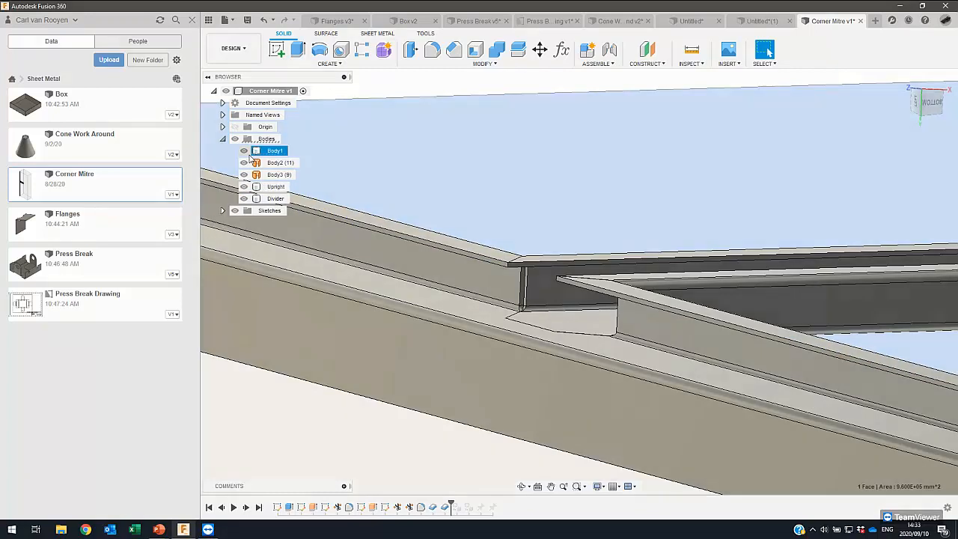
scroll(371, 377, "down", 6)
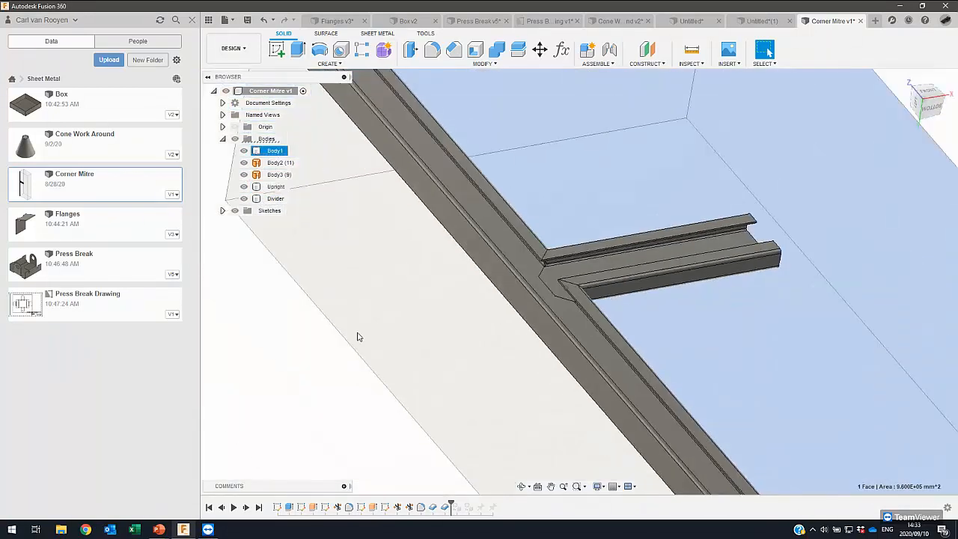
- Roll the history forward past the two features that turn bodies into components, and highlight the Upright and Divider components to identify them
middle_click_drag(327, 336, 386, 463, "shift")
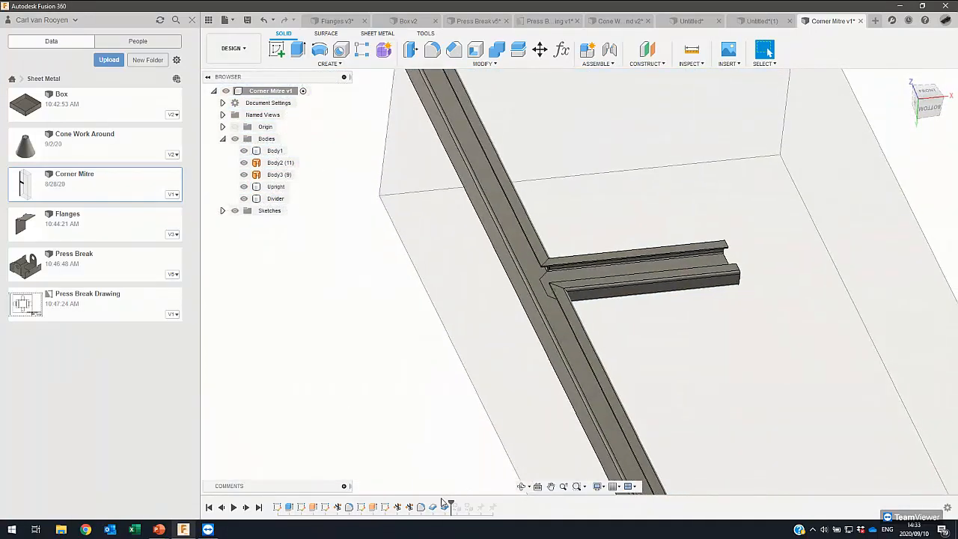
mouse_move(417, 430)
middle_mouse_down("shift")
mouse_move(398, 393)
mouse_move(330, 348)
mouse_move(297, 288)
middle_mouse_up("shift")
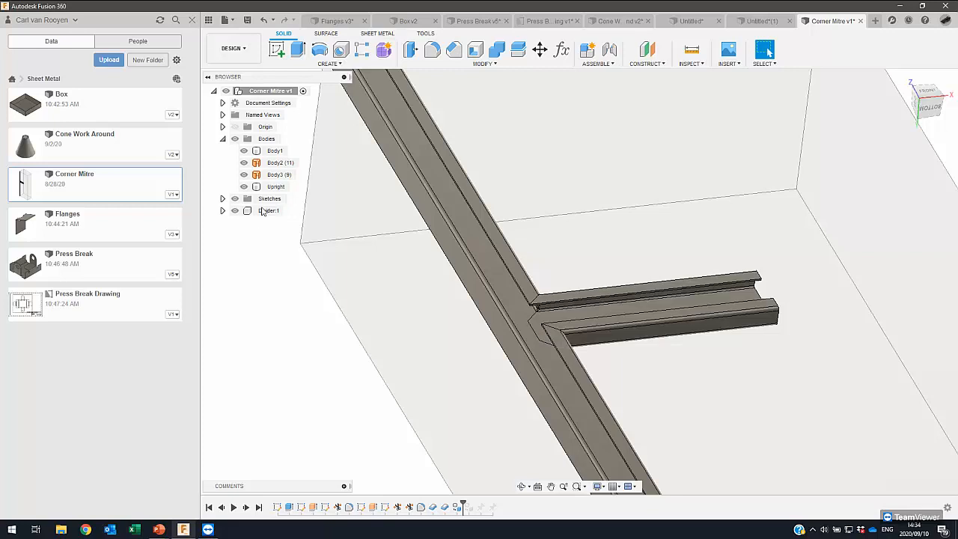
double_click(458, 509)
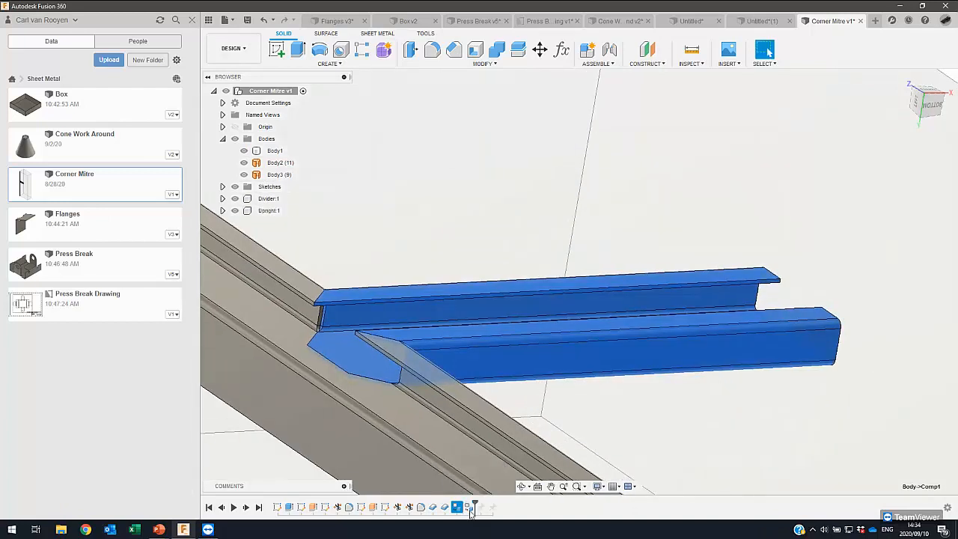
middle_click_drag(419, 469, 284, 212, "shift")
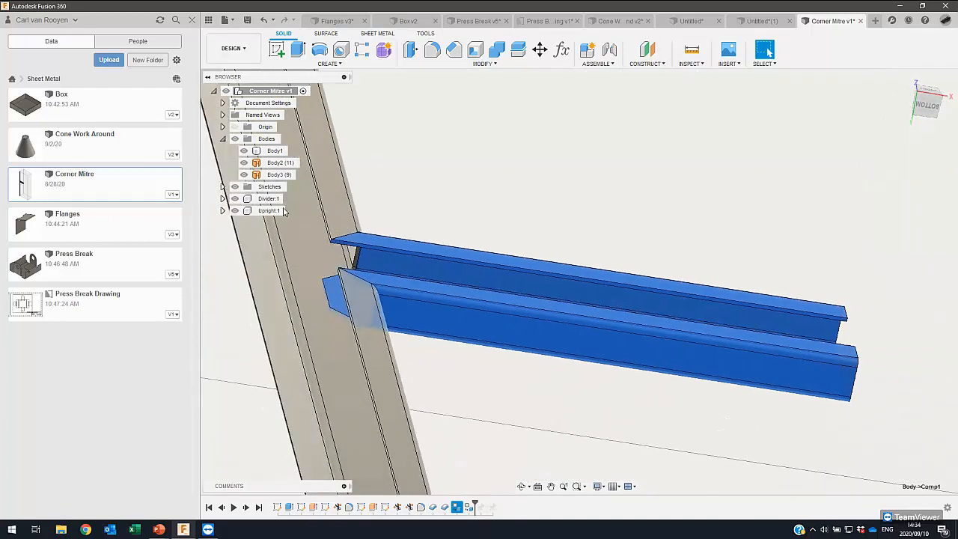
left_click(277, 211)
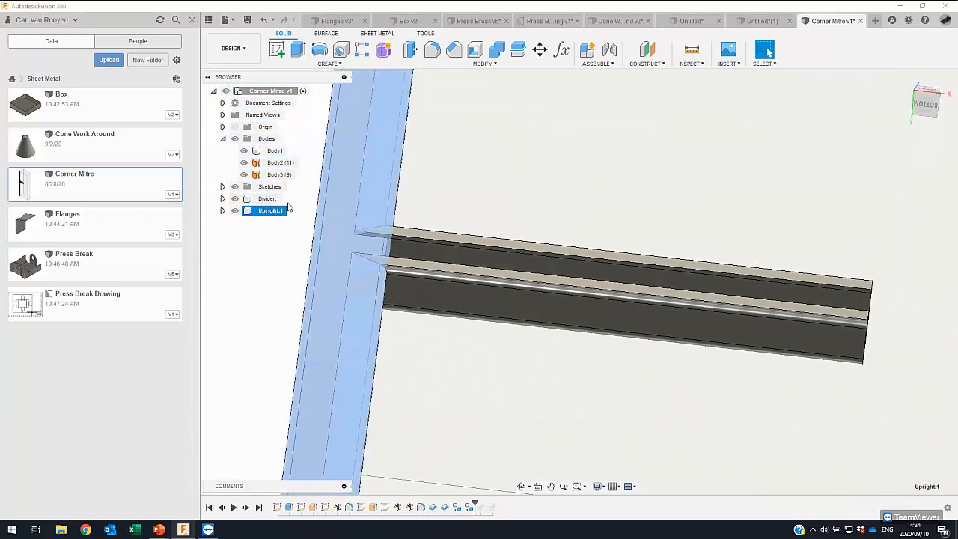
left_click(286, 199)
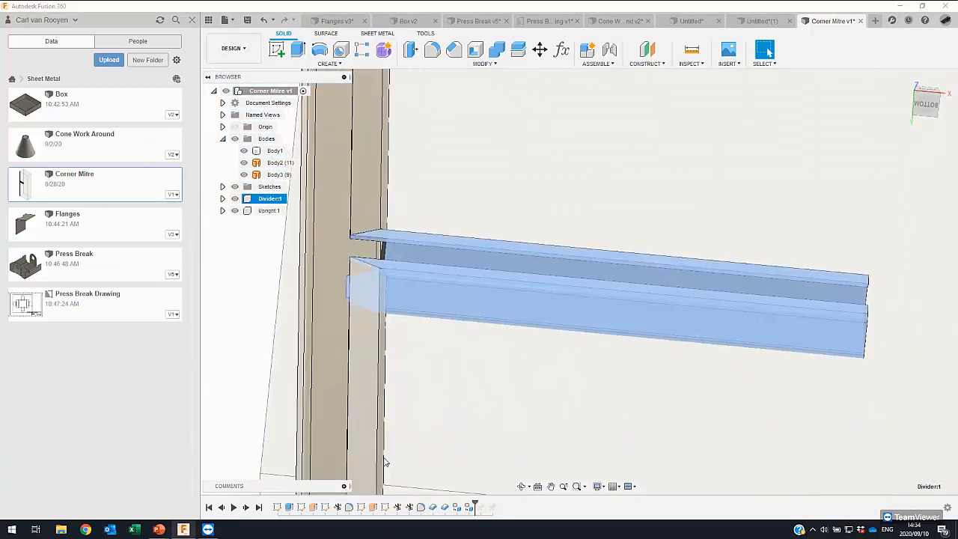
- Activate the Divider component and bring up the sheet metal tools
middle_click_drag(385, 462, 289, 200, "shift")
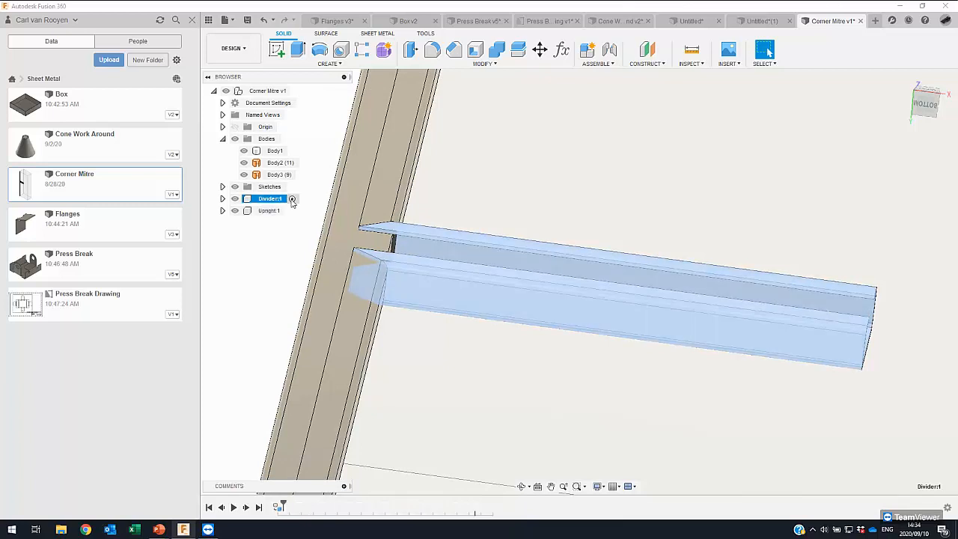
left_click(292, 200)
middle_click_drag(280, 262, 368, 38, "shift")
left_click(368, 37)
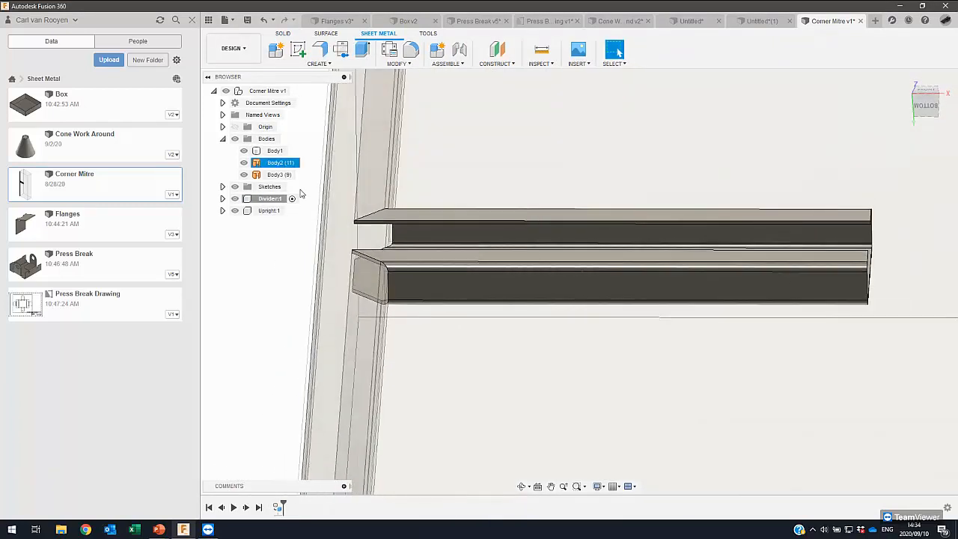
left_click(223, 198)
left_click(223, 199)
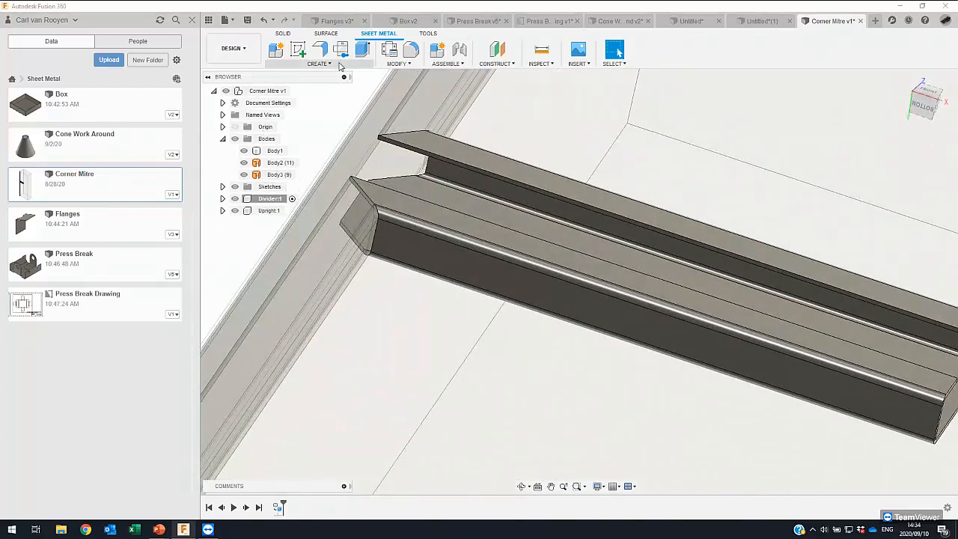
- Convert the divider to sheet metal from its wide web face, using the SS 304 (2mm) rule
left_click(340, 65)
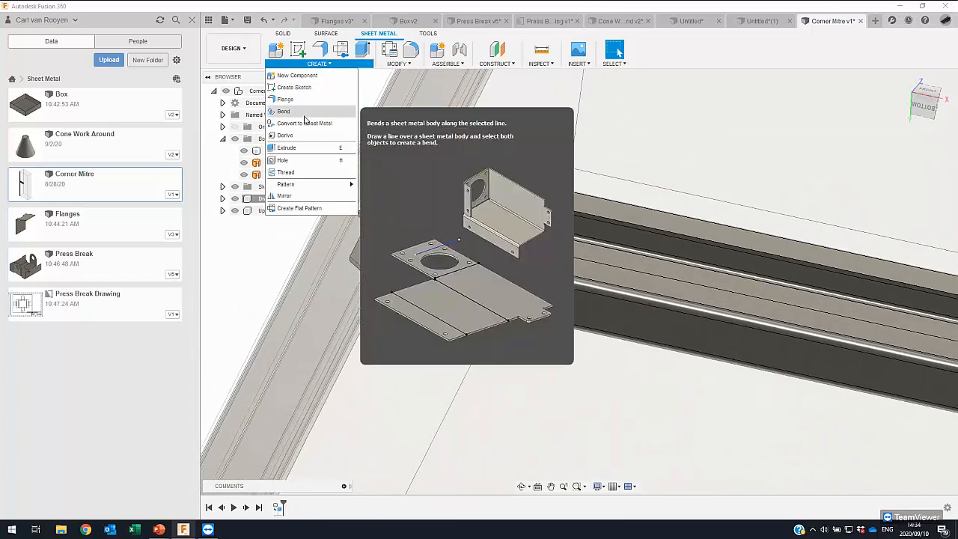
left_click(304, 123)
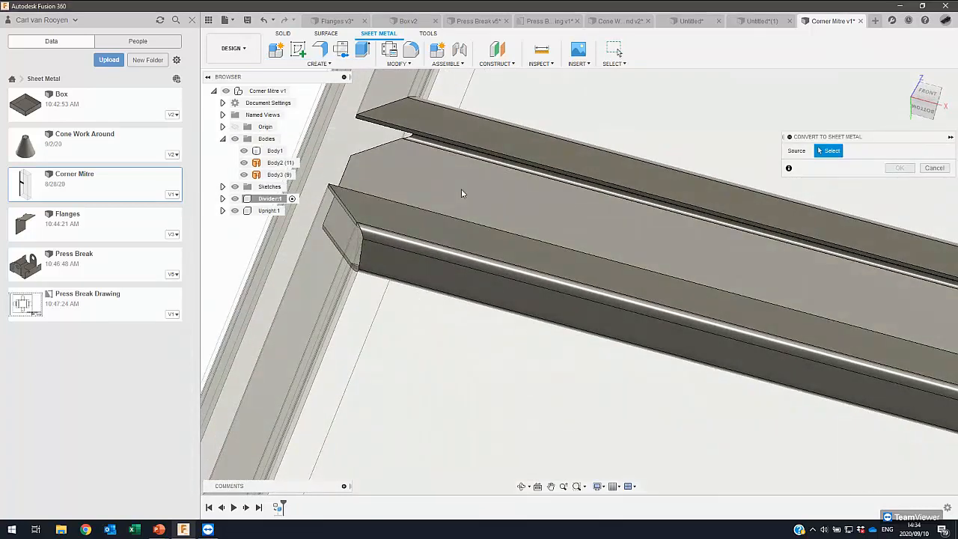
left_click(462, 193)
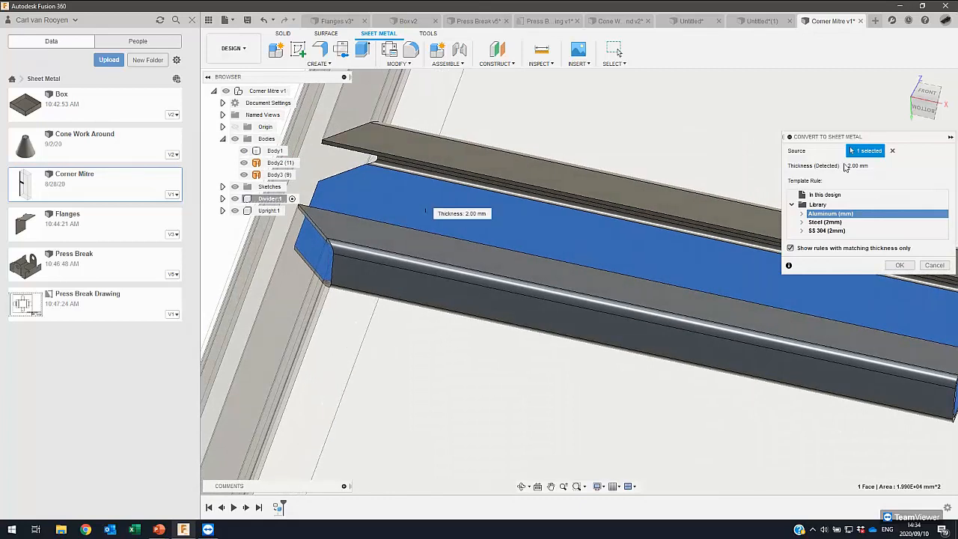
left_click(827, 232)
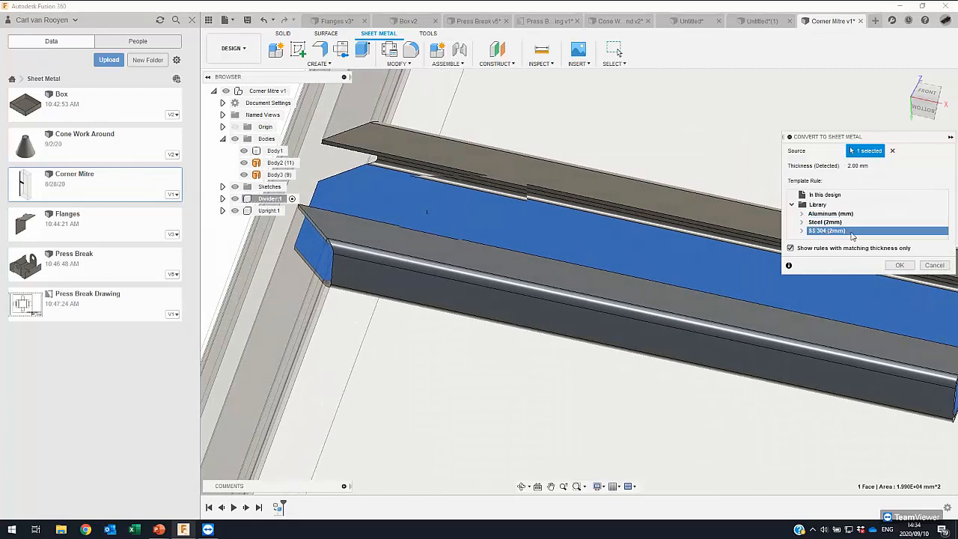
left_click(906, 266)
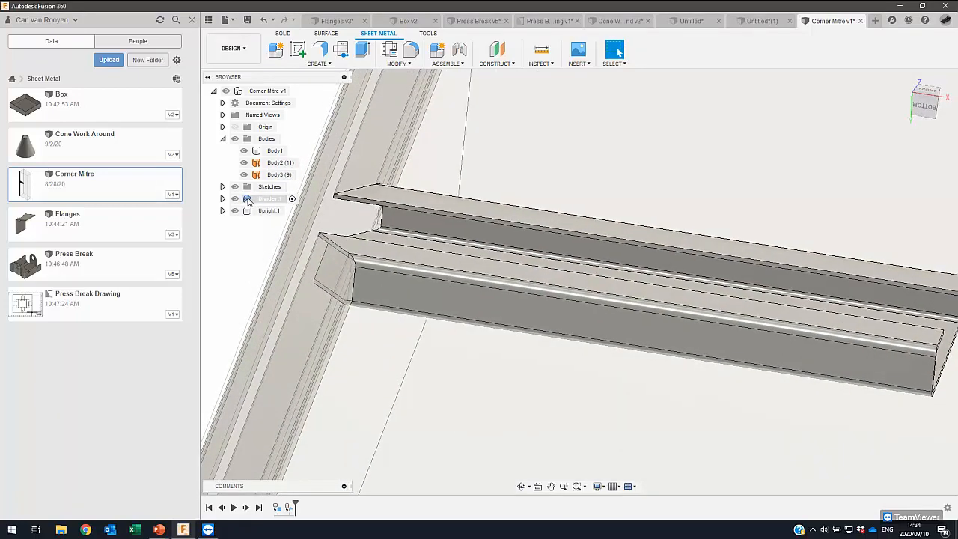
- Create and inspect the flat pattern of the divider, and finish it to return to the folded model
left_click(258, 198)
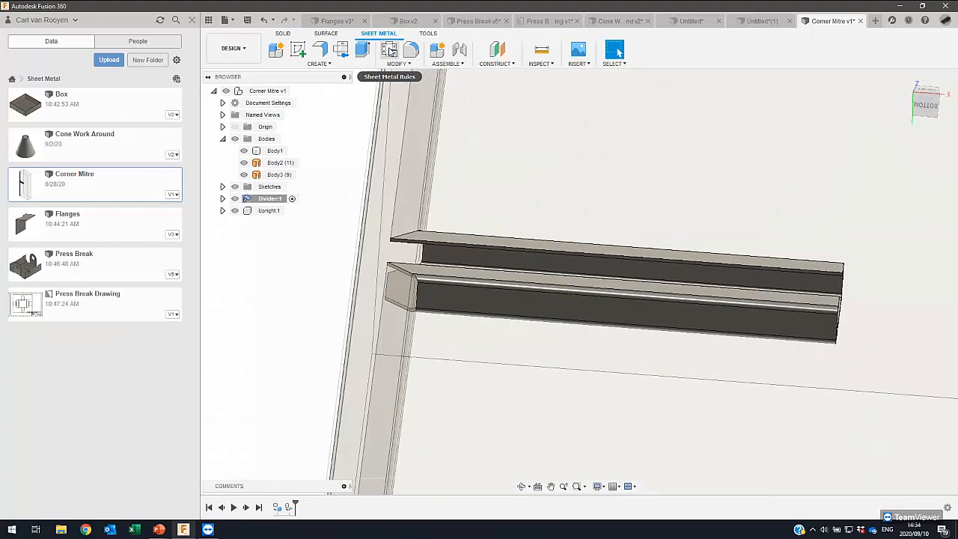
left_click(341, 49)
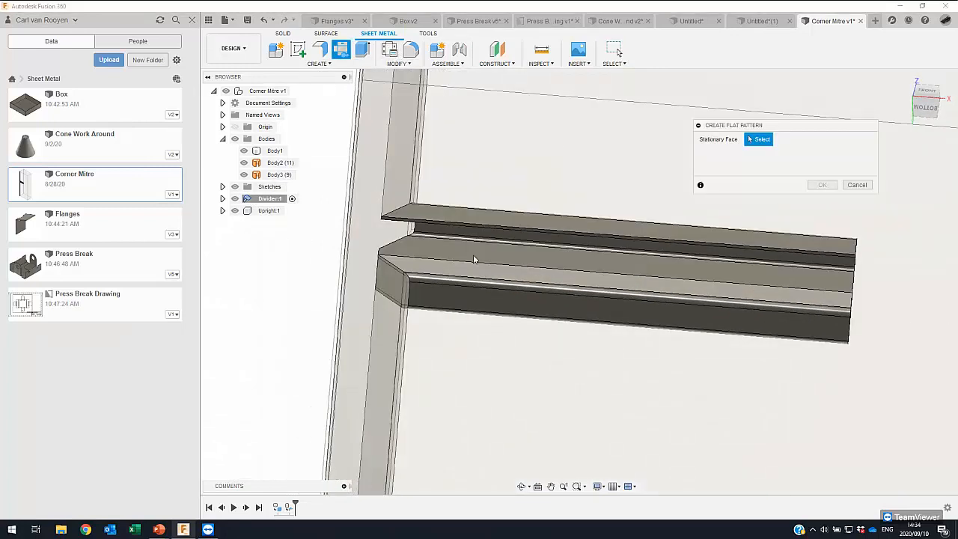
left_click(449, 212)
left_click(822, 185)
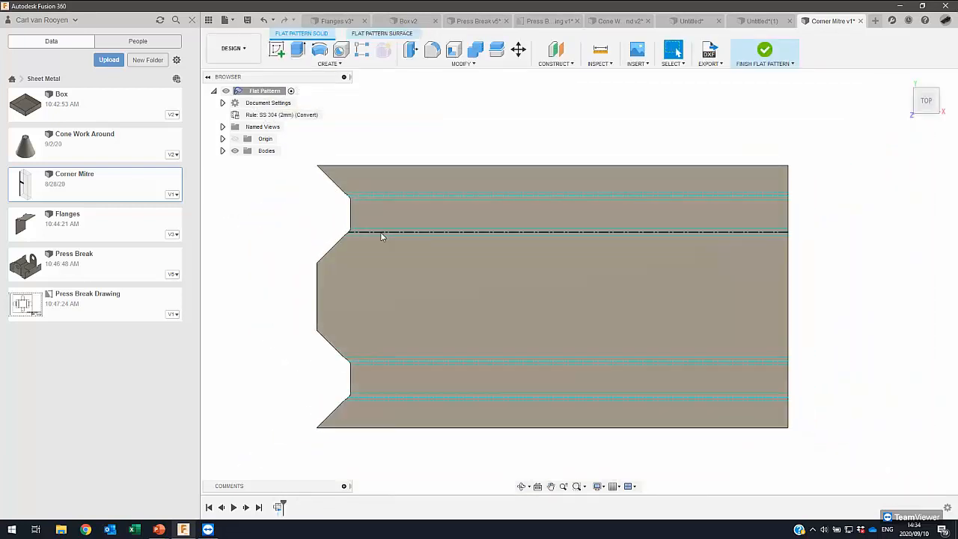
scroll(379, 232, "down", 1)
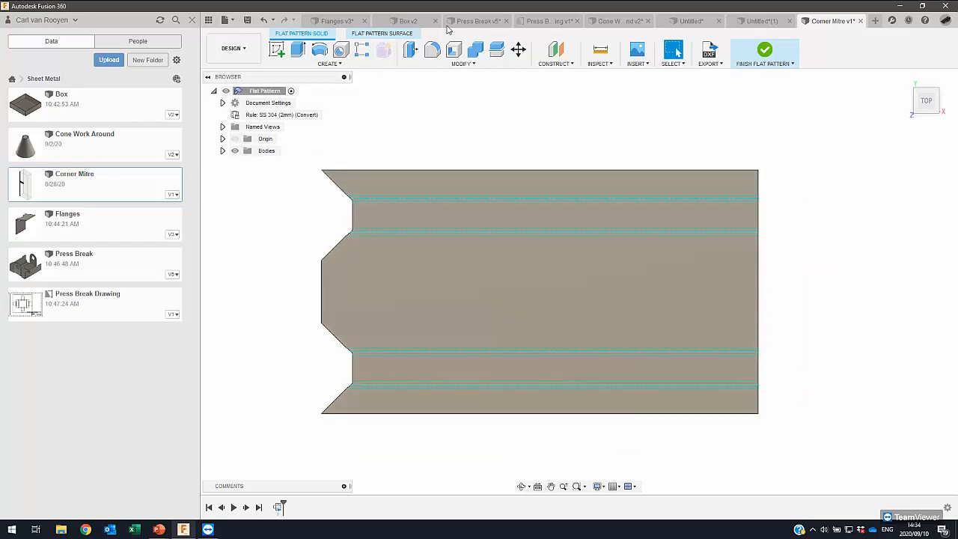
left_click(761, 53)
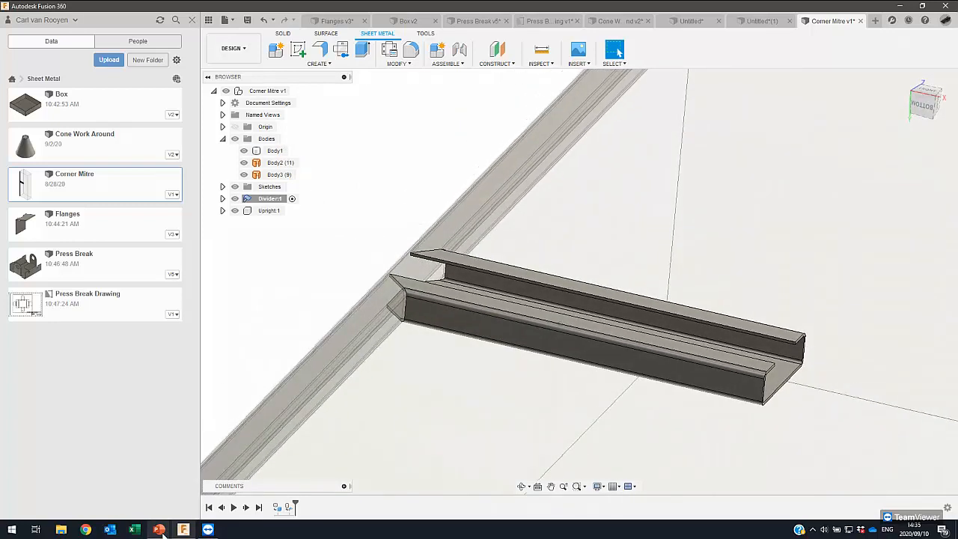
- Switch to the running PowerPoint slide show and advance from the DEMO slide to the Flat Patterns slide
mouse_move(159, 530)
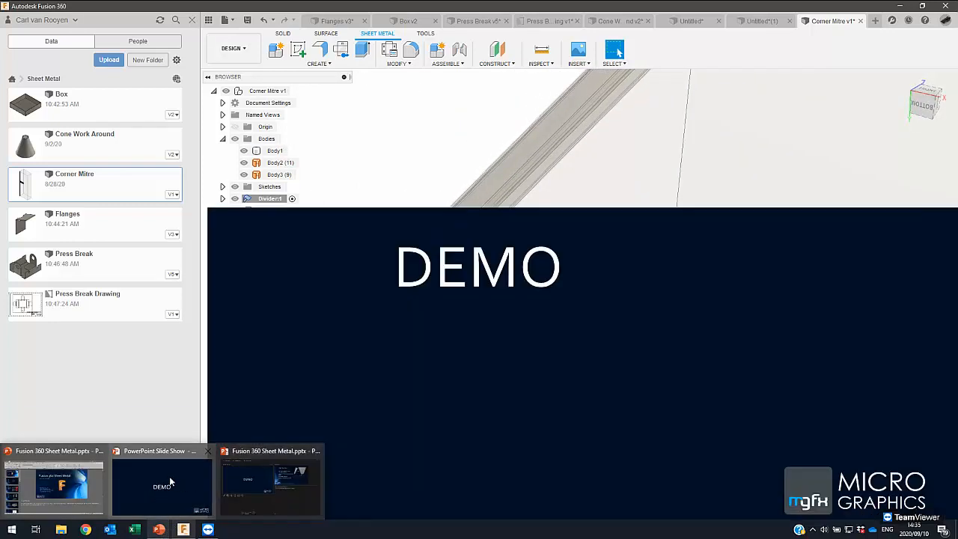
left_click(171, 481)
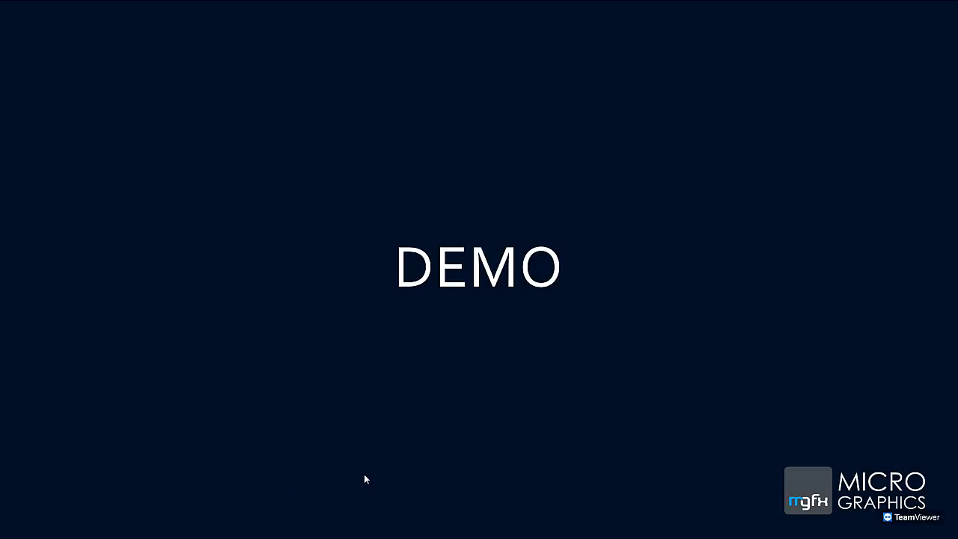
left_click(470, 342)
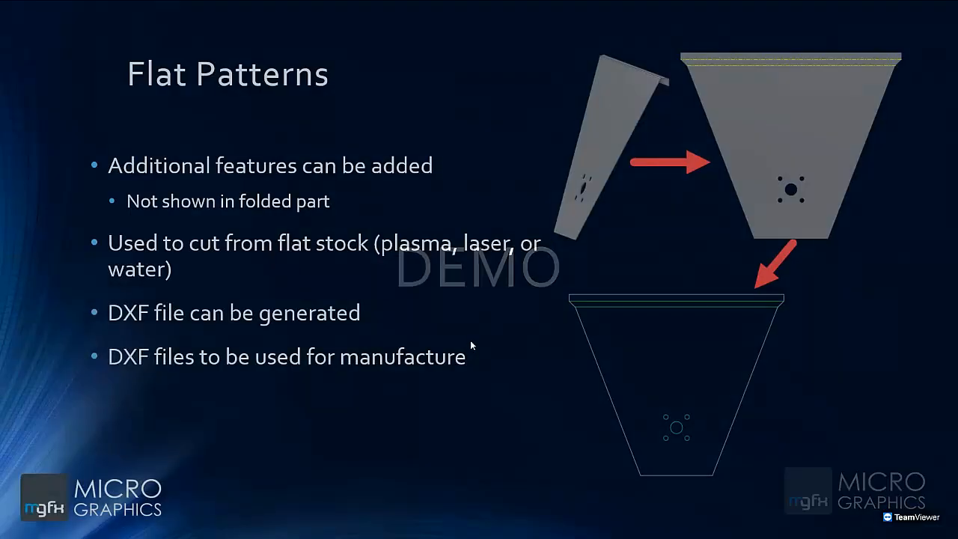
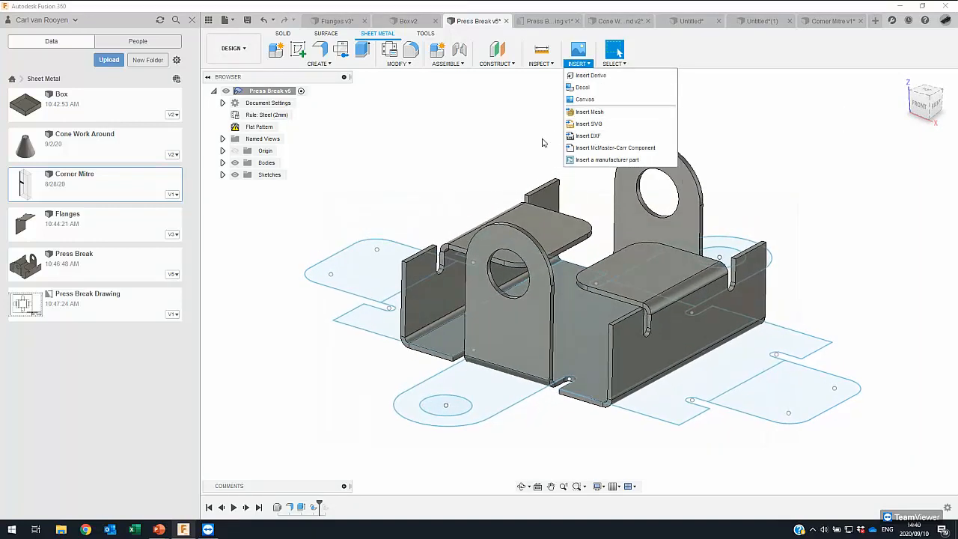
left_click(579, 62)
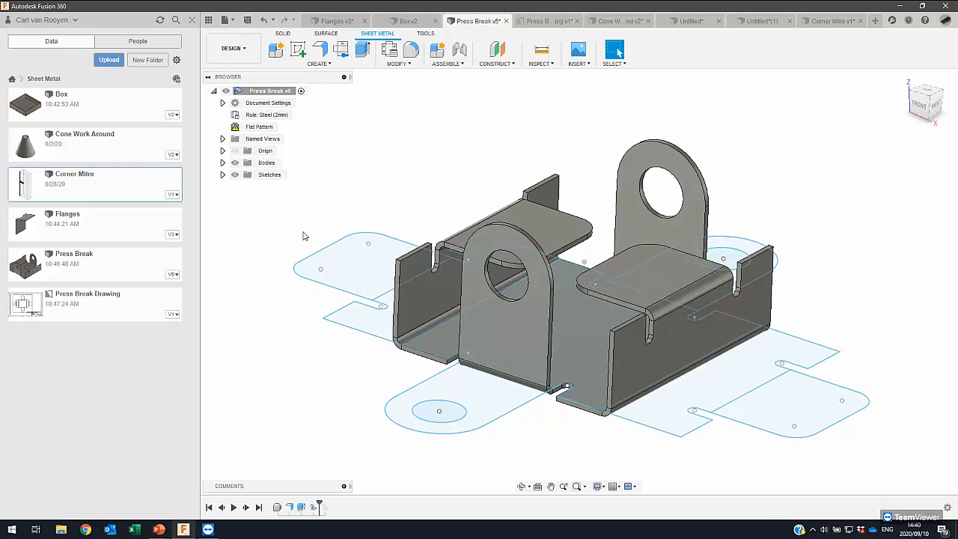
middle_click_drag(304, 236, 384, 307, "shift")
mouse_move(346, 371)
middle_mouse_down("shift")
mouse_move(365, 341)
mouse_move(367, 308)
mouse_move(356, 334)
middle_mouse_up("shift")
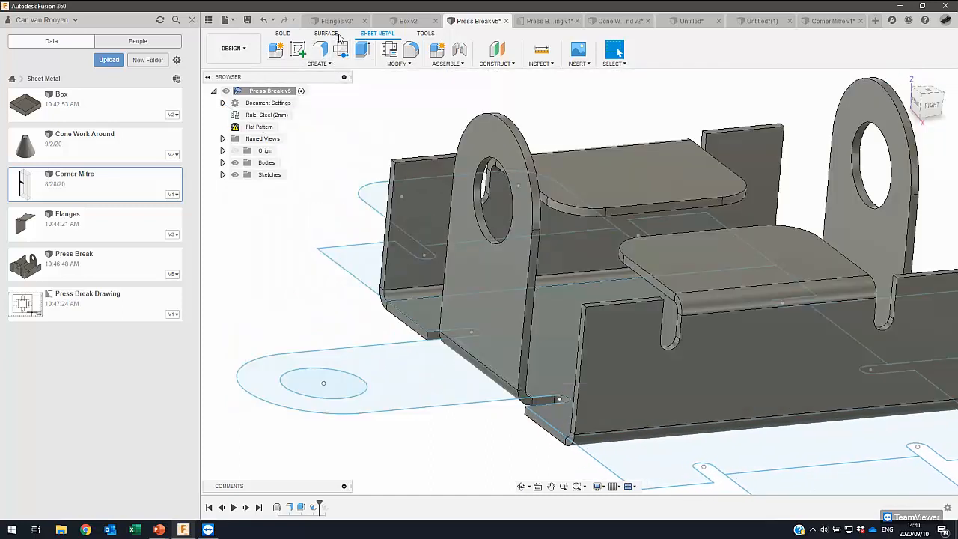
- Fillet the four outer top corner edges of the bracket's two long side flanges with a 3 mm radius
left_click(412, 54)
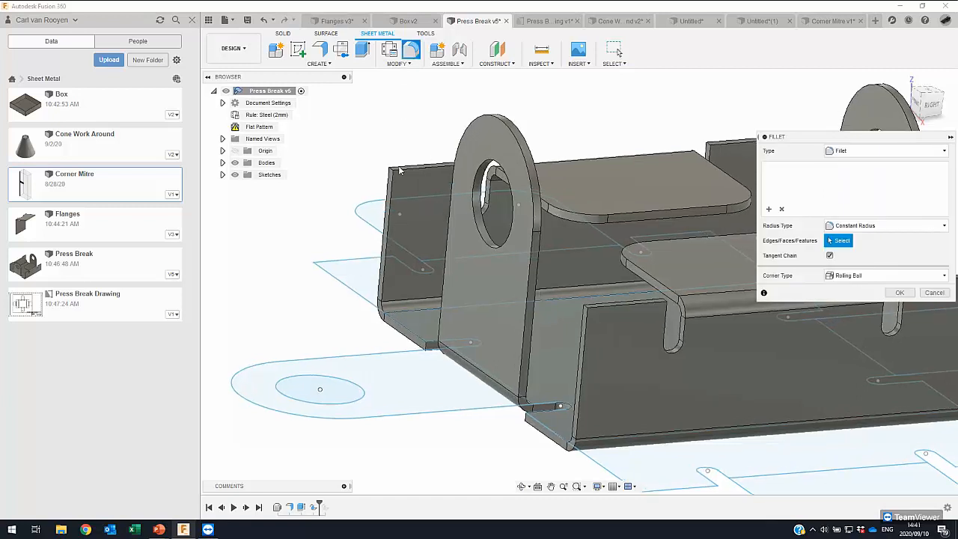
left_click(438, 159)
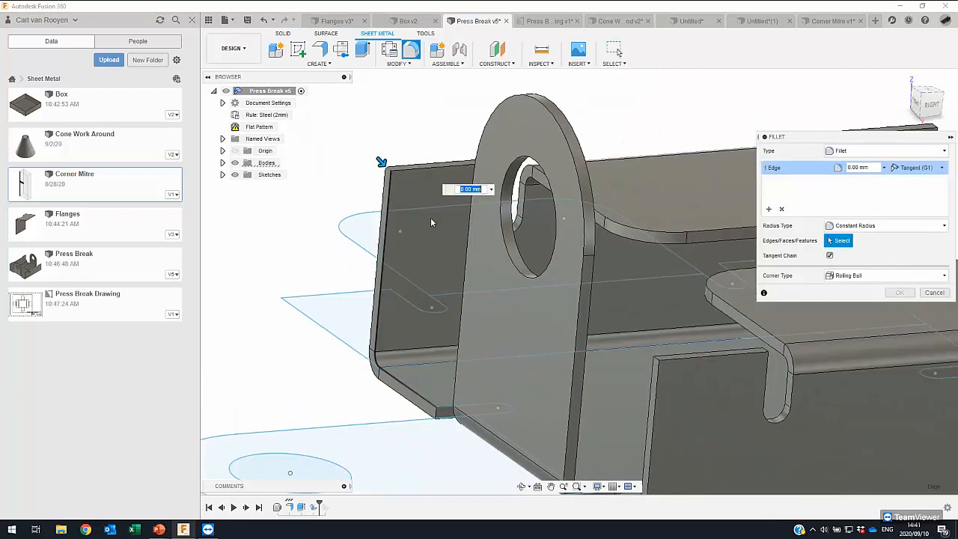
scroll(431, 187, "up", 2)
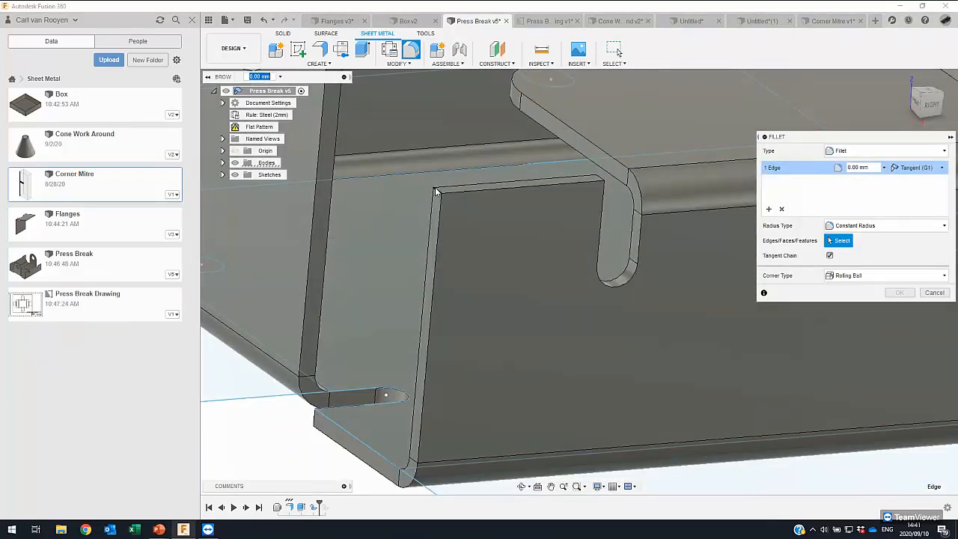
left_click(436, 192)
scroll(435, 188, "down", 2)
scroll(703, 257, "up", 3)
middle_click_drag(619, 259, 515, 393, "shift")
left_click(699, 249)
scroll(699, 250, "down", 5)
scroll(515, 394, "up", 8)
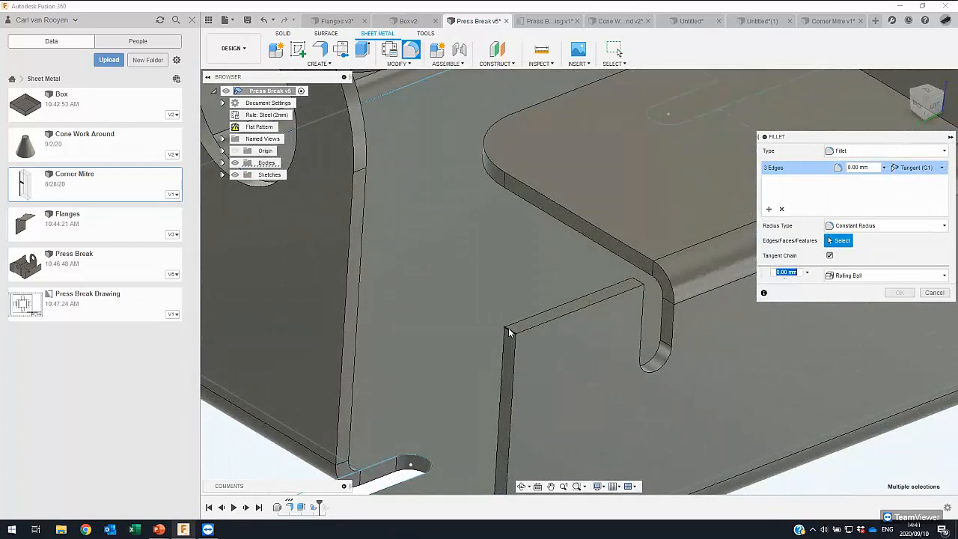
left_click(559, 315)
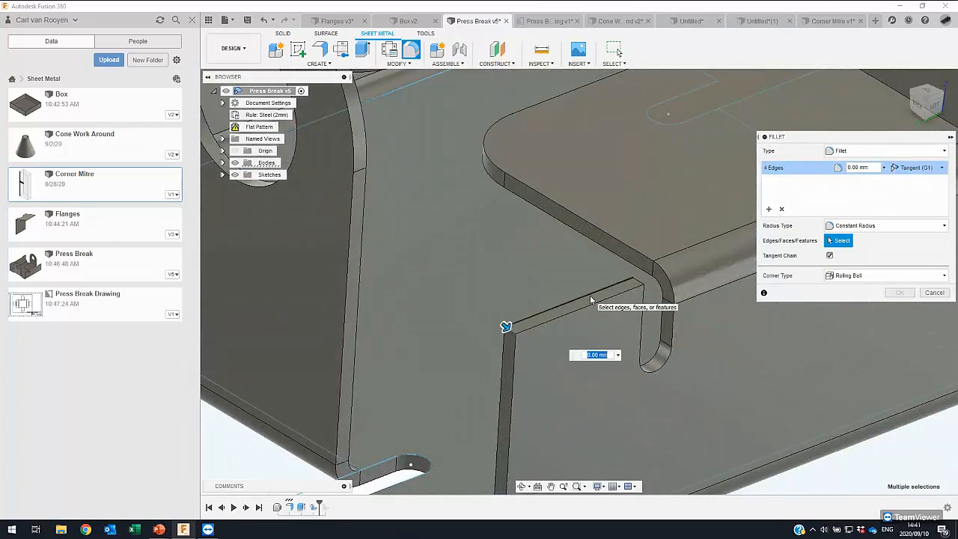
type("3")
scroll(591, 300, "down", 8)
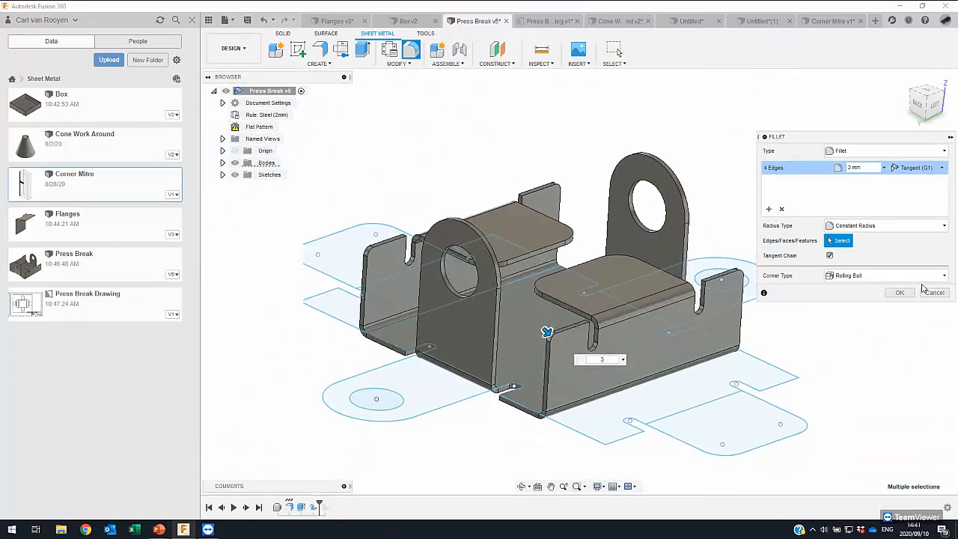
left_click(900, 293)
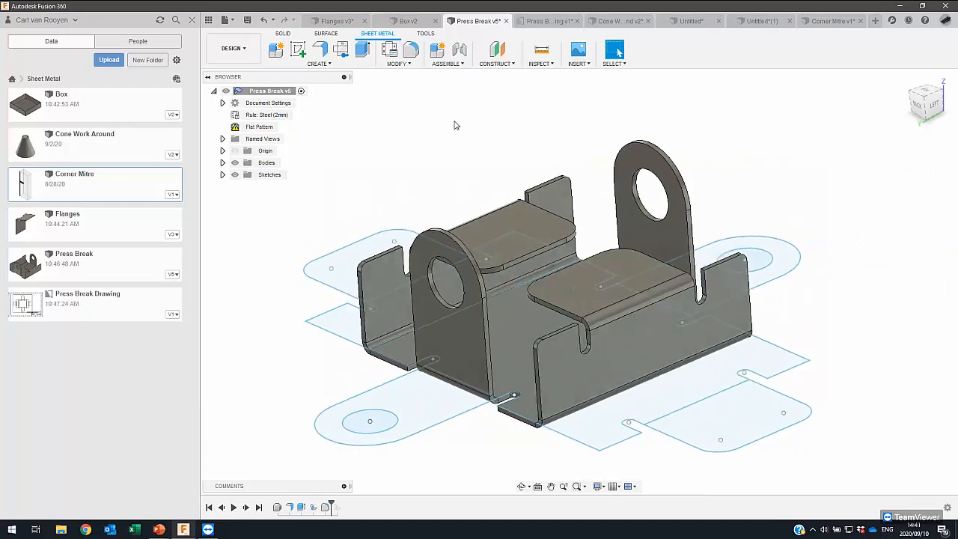
- Open the bracket's existing flat pattern, using the base's inner face as the stationary face and hiding the sketches
left_click(342, 50)
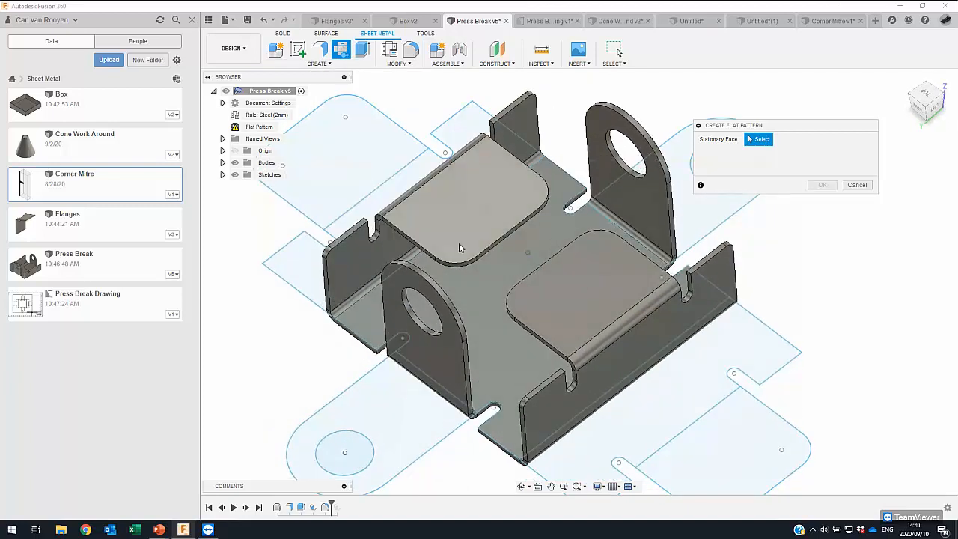
left_click(490, 313)
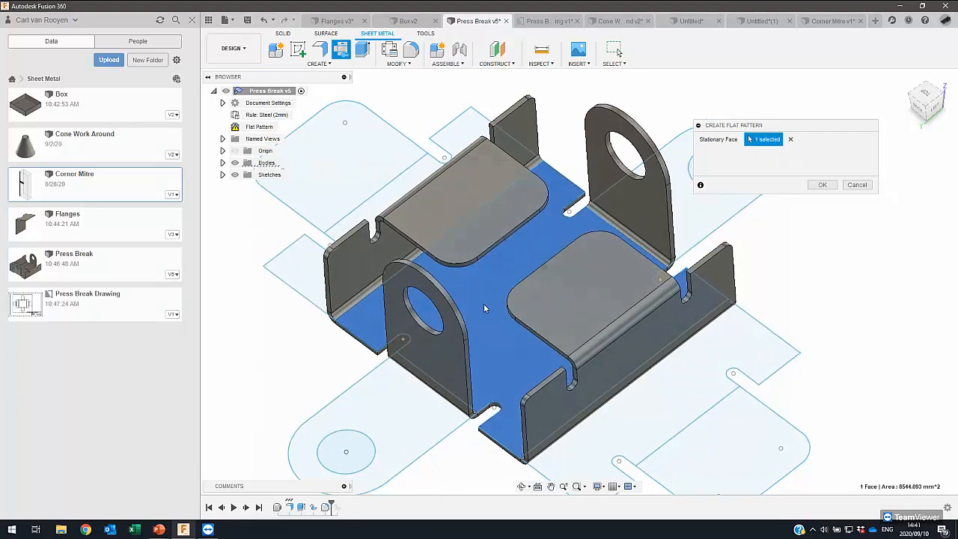
left_click(235, 175)
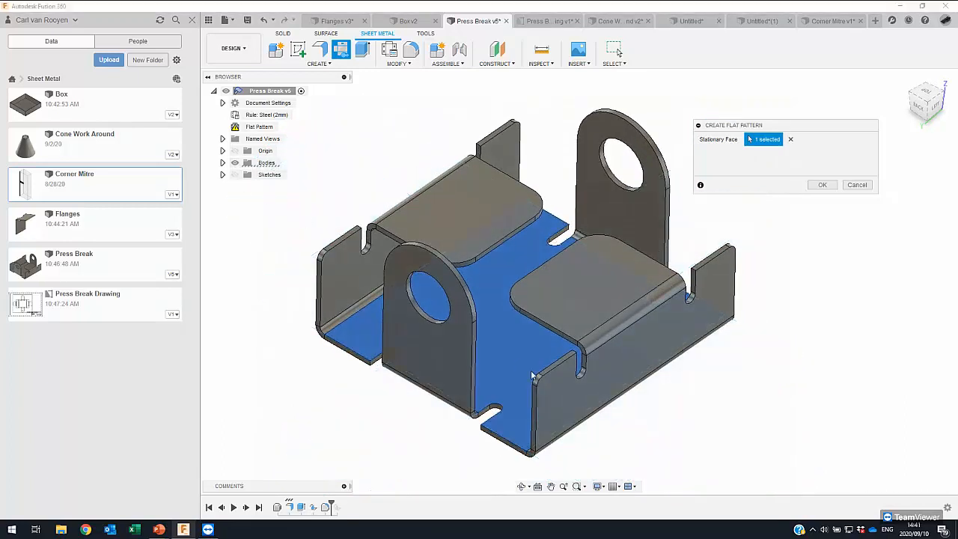
left_click(821, 186)
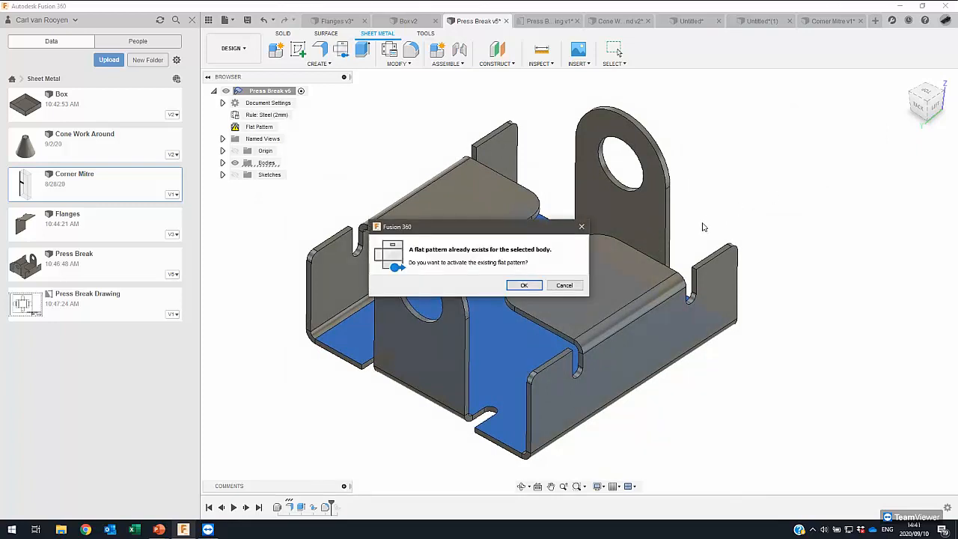
left_click_drag(494, 235, 477, 216)
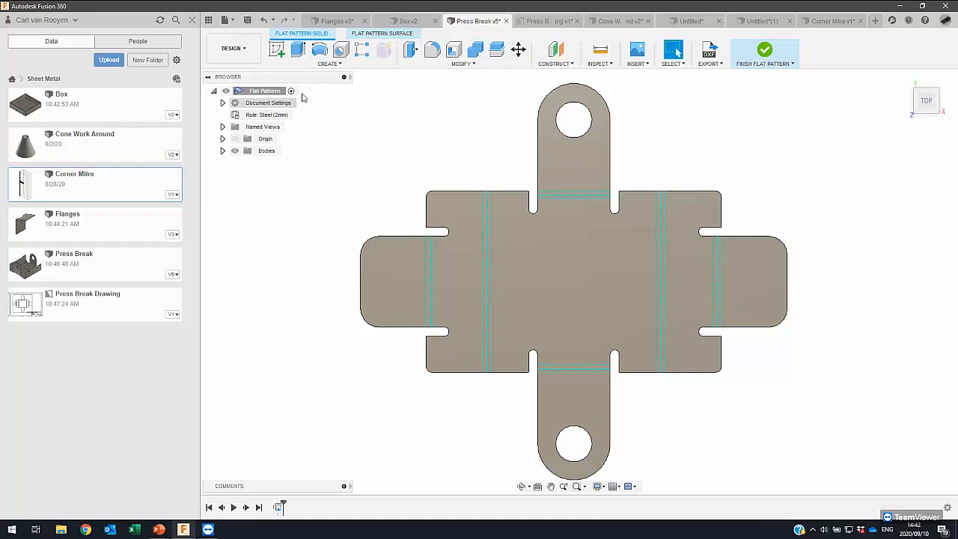
scroll(416, 171, "up", 5)
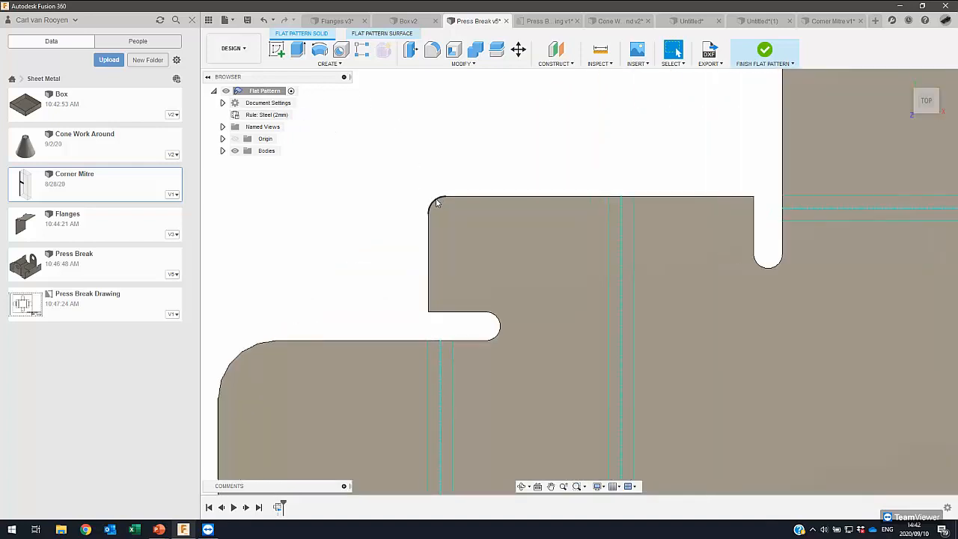
scroll(437, 203, "down", 5)
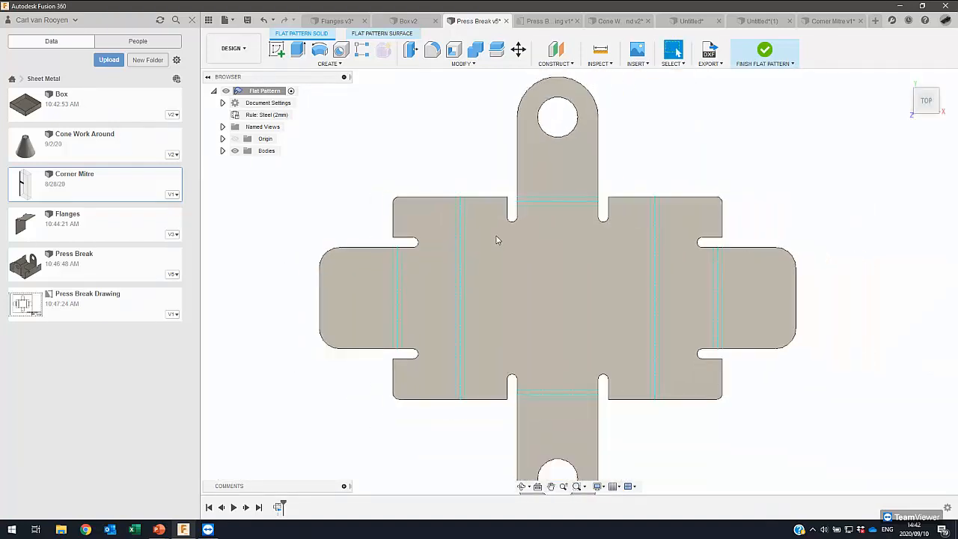
- Start a sketch on the flat pattern's face and draw a 2 mm circle at the upper end of the left side flange's bend centre line
scroll(524, 230, "down", 1)
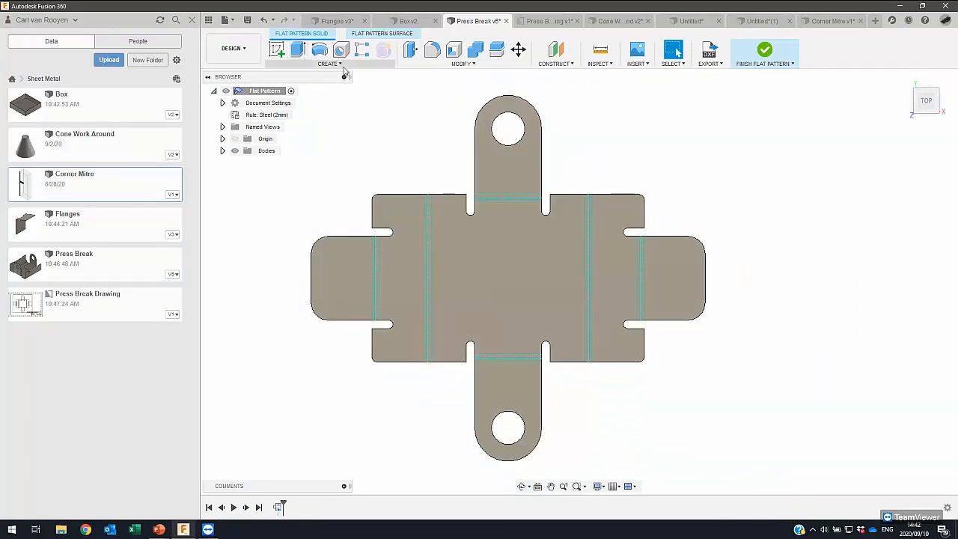
left_click(277, 50)
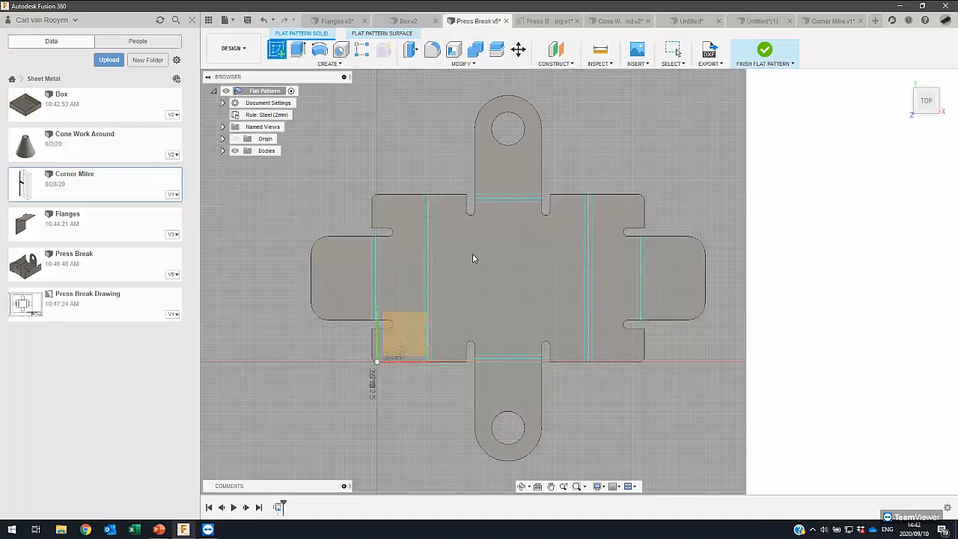
left_click(457, 230)
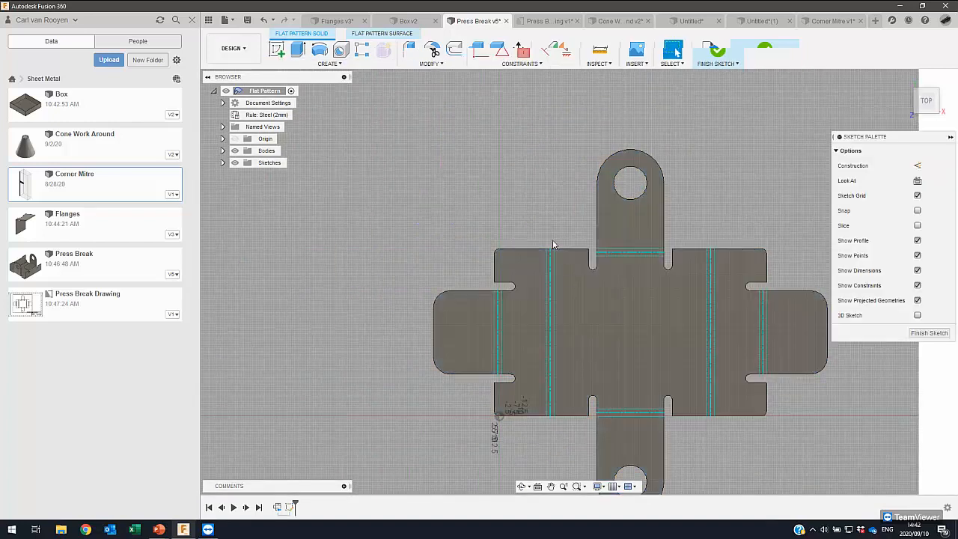
scroll(418, 165, "up", 5)
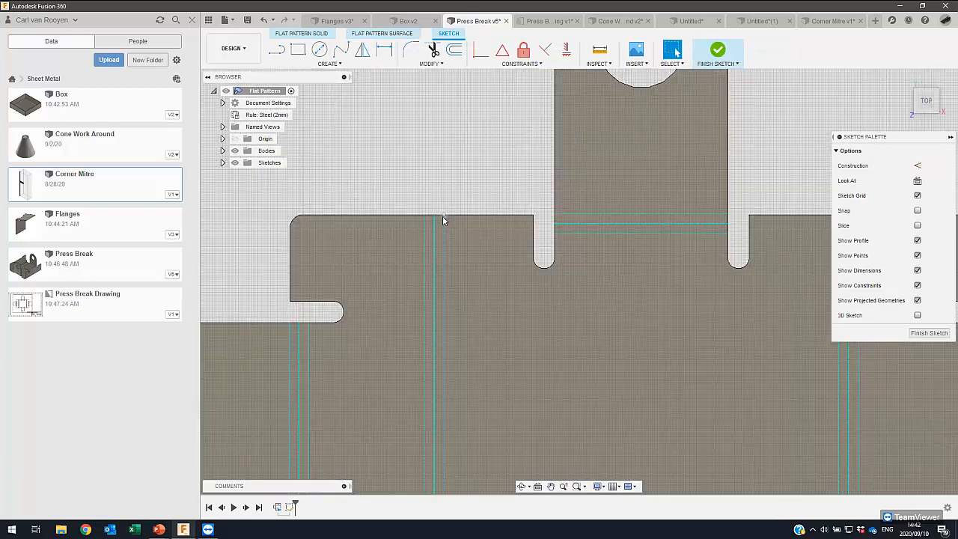
scroll(444, 213, "up", 4)
key("c")
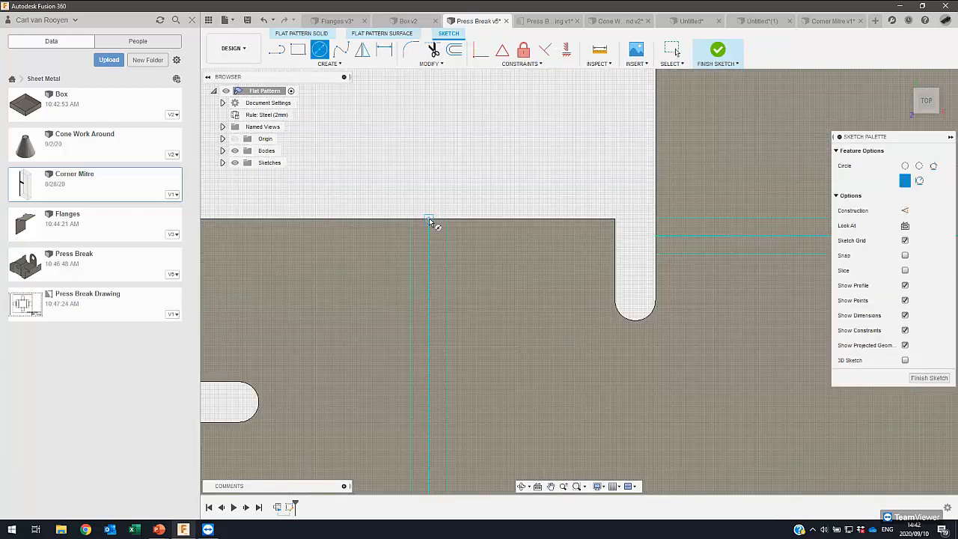
left_click(428, 218)
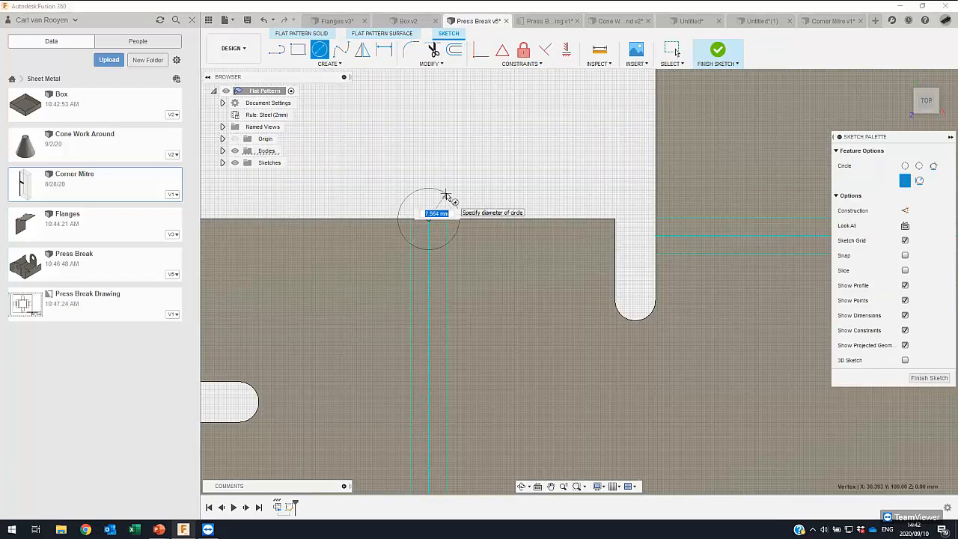
key("Escape")
scroll(427, 221, "down", 3)
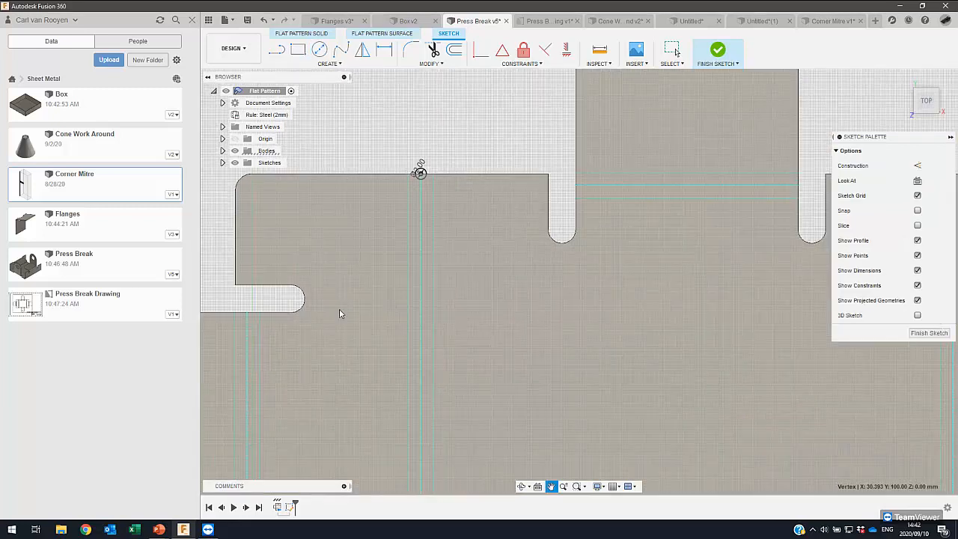
- Draw a 2 mm circle at the lower end of the left side flange's bend centre line
middle_click_drag(339, 313, 351, 82)
scroll(425, 306, "up", 2)
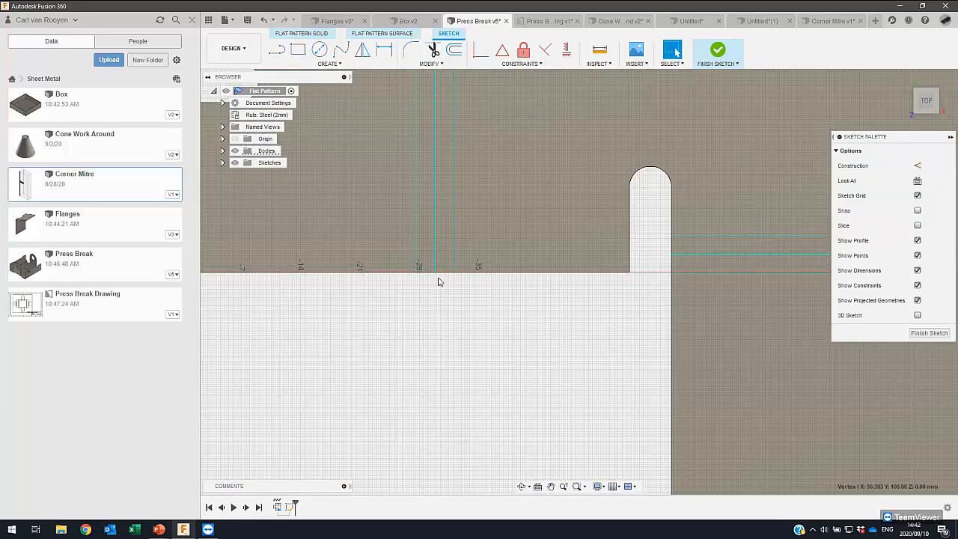
right_click(436, 287)
left_click(438, 268)
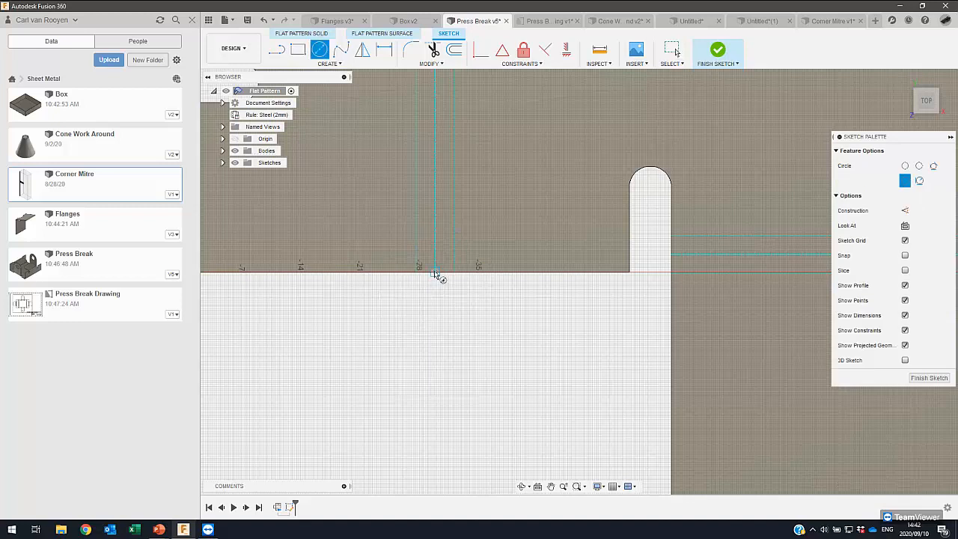
left_click(435, 272)
type("2")
key("Return")
- Draw a 2 mm circle at the lower end of the left tab's bend centre line, beside the relief slot
scroll(442, 262, "down", 3)
middle_click_drag(277, 142, 457, 314)
scroll(435, 304, "up", 1)
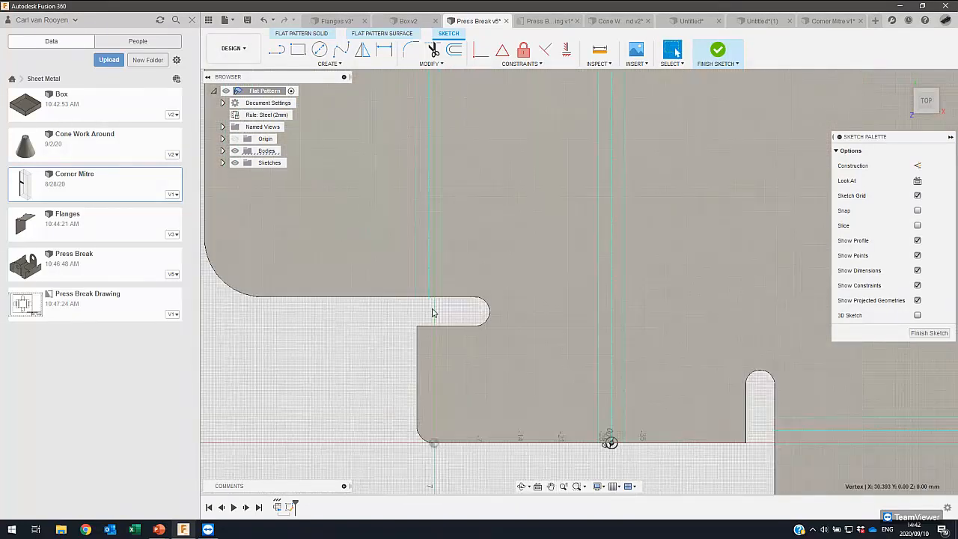
scroll(423, 291, "up", 2)
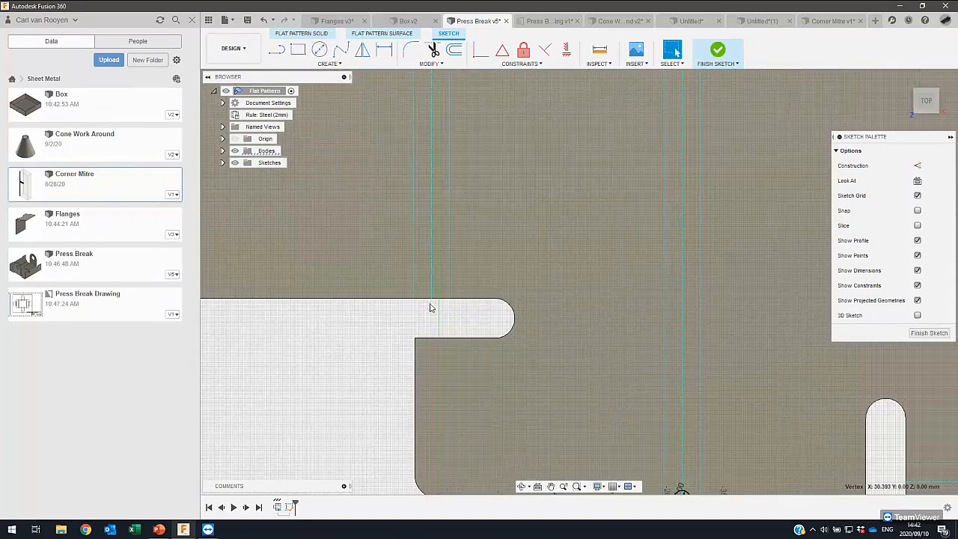
key("c")
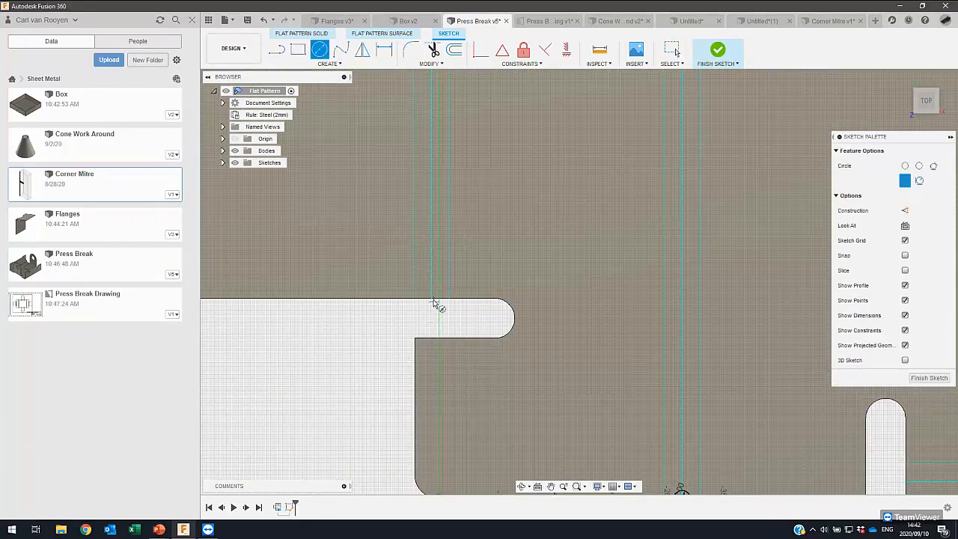
left_click(432, 298)
type("2")
key("Return")
- Draw a 2 mm circle at the upper end of the left tab's bend centre line and finish the sketch
scroll(481, 236, "down", 2)
middle_click_drag(412, 358, 336, 480)
scroll(355, 295, "up", 3)
right_click_drag(362, 291, 366, 245)
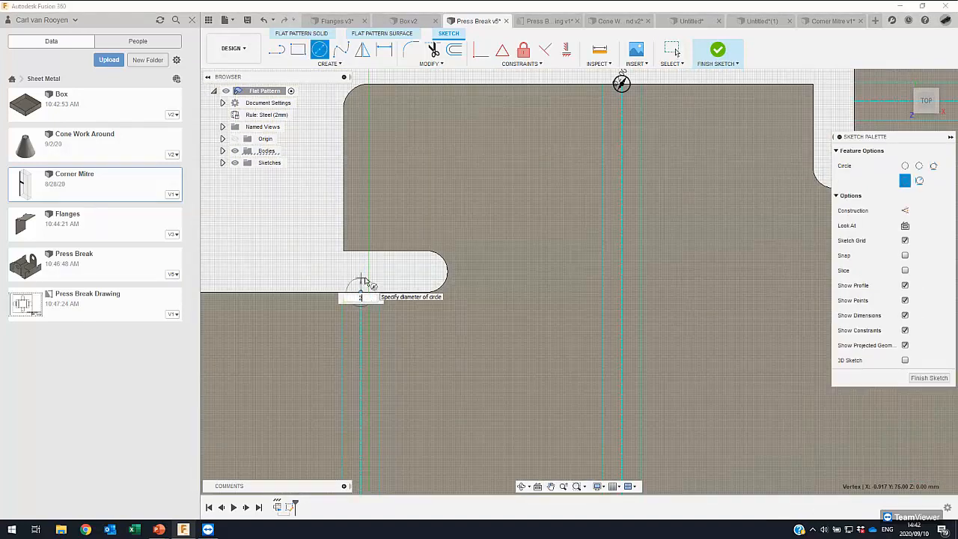
key("Escape")
scroll(369, 255, "down", 3)
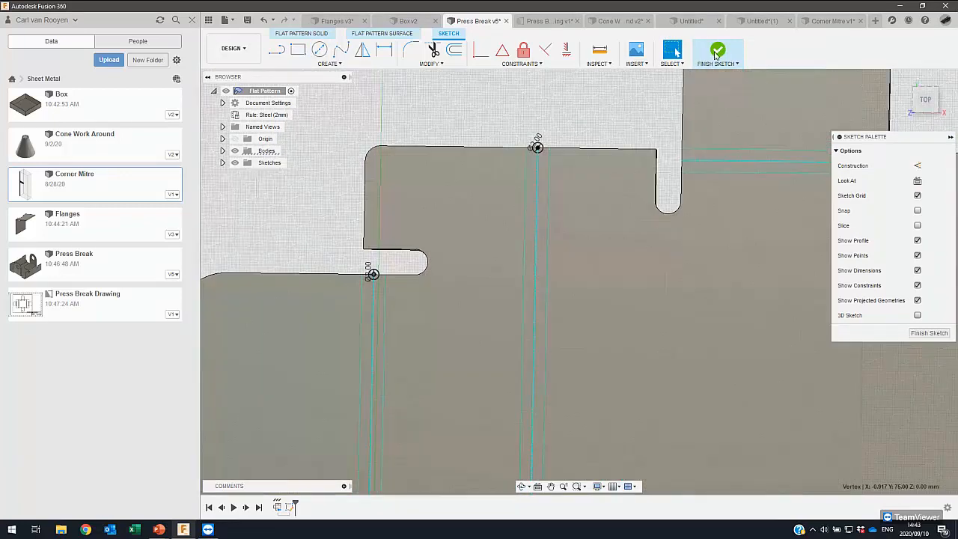
- Extrude-cut the four bend-line circles about 4 mm down through the sheet to form bend marker notches
key("e")
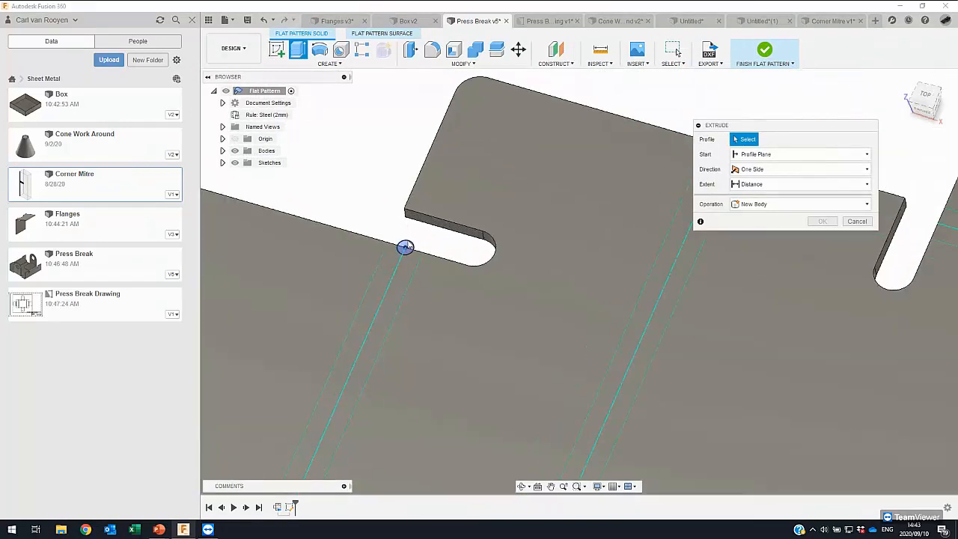
left_click(408, 247)
middle_click_drag(674, 171, 545, 178)
left_click(501, 158)
scroll(502, 159, "down", 2)
middle_click_drag(490, 260, 694, 30)
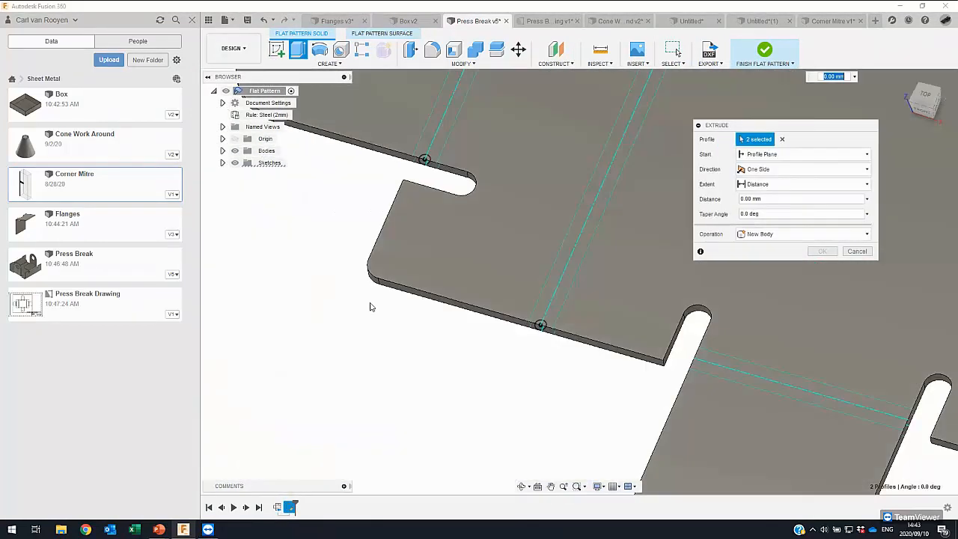
scroll(472, 141, "up", 2)
left_click(407, 171)
middle_click_drag(584, 420, 485, 324)
left_click(486, 324)
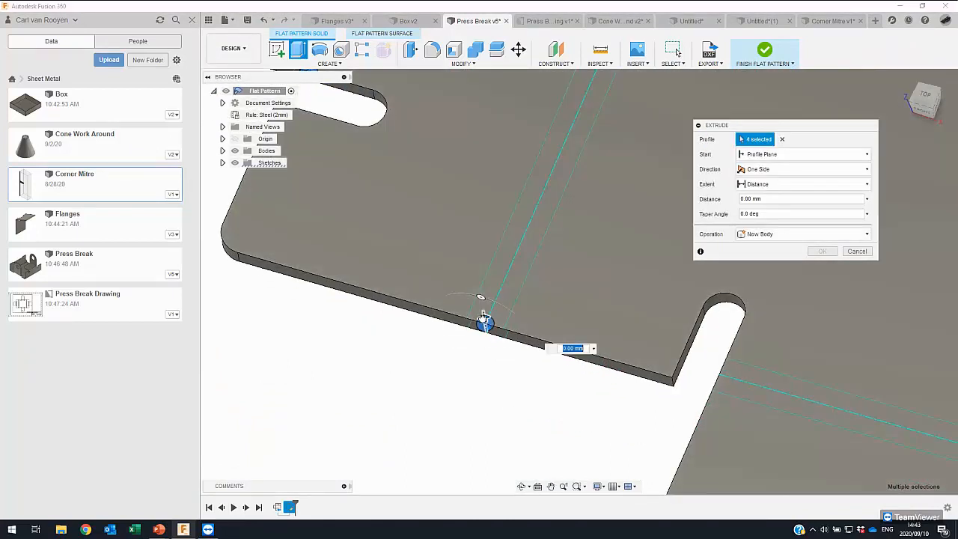
left_click_drag(485, 318, 509, 364)
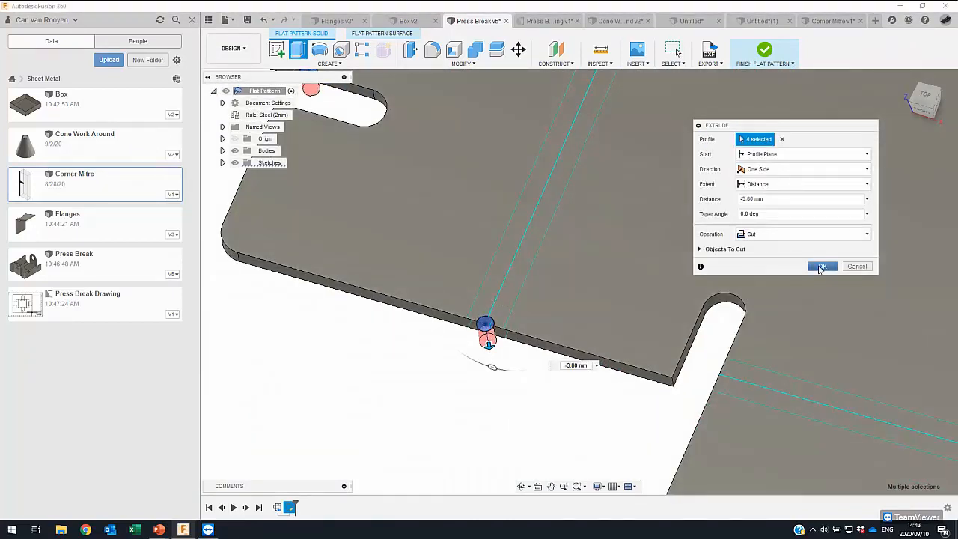
left_click(821, 267)
scroll(409, 215, "down", 4)
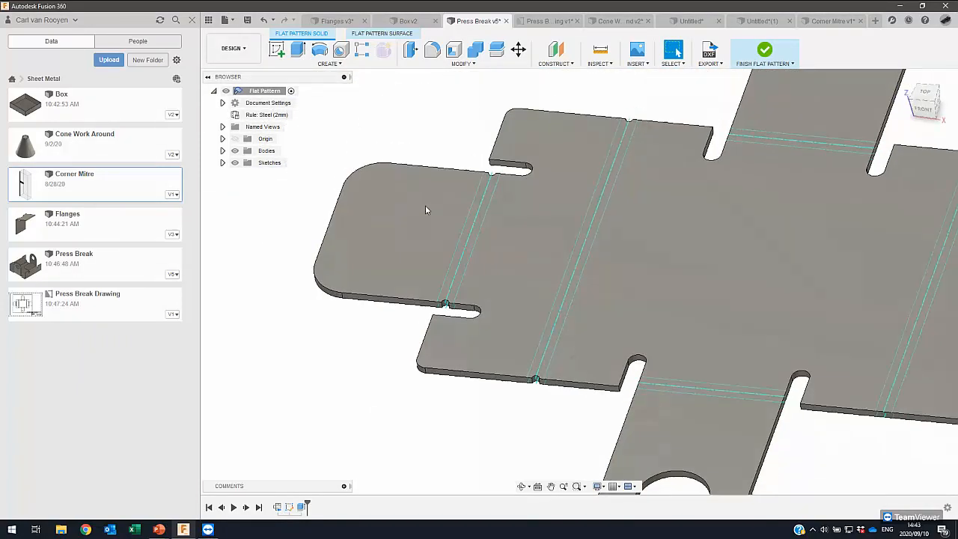
middle_click_drag(425, 210, 651, 133, "shift")
scroll(631, 165, "down", 1)
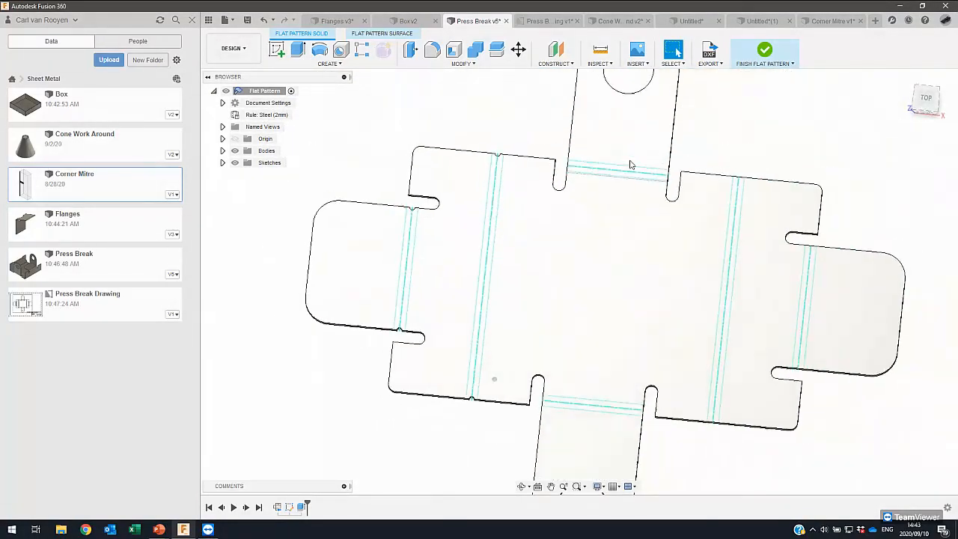
- Return to the folded press brake model to inspect its bend edges, and reactivate the flat pattern
left_click(765, 49)
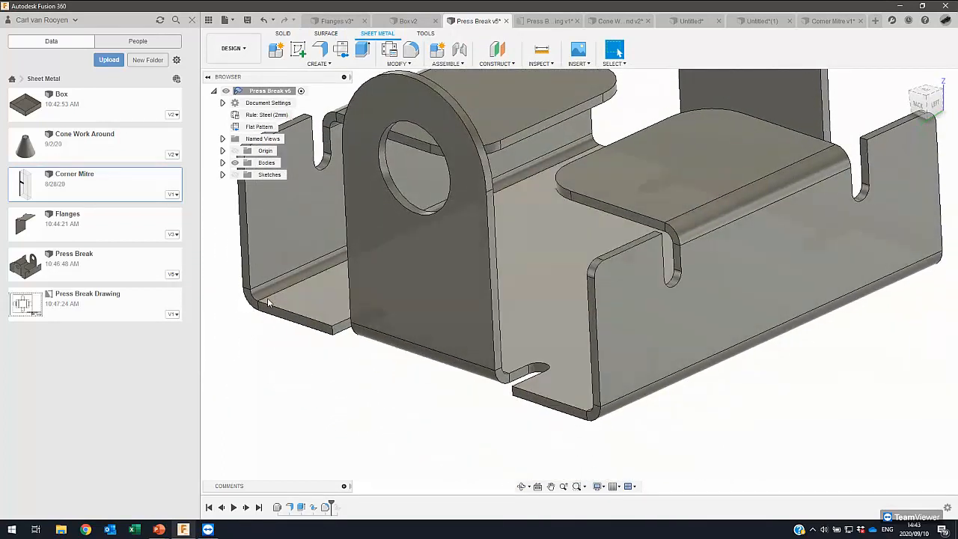
middle_click_drag(250, 306, 275, 318)
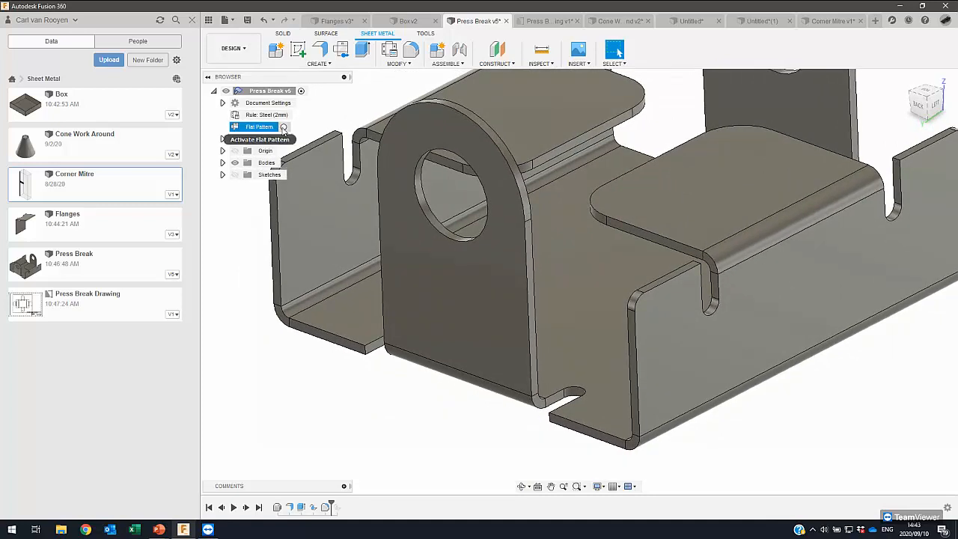
left_click(284, 127)
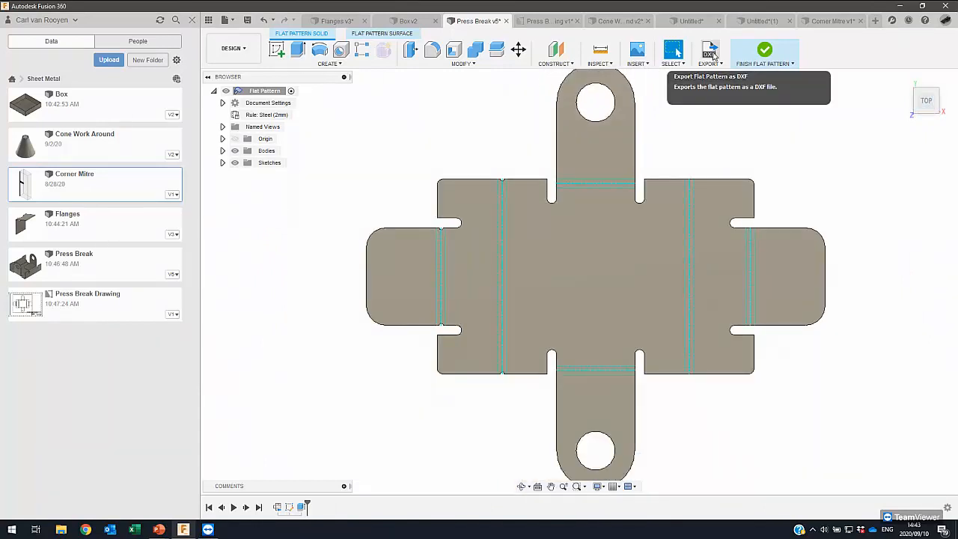
- Export the flat pattern as a DXF named "Flat pattern 1", converting splines to polylines with a 0.10 mm tolerance
left_click(712, 64)
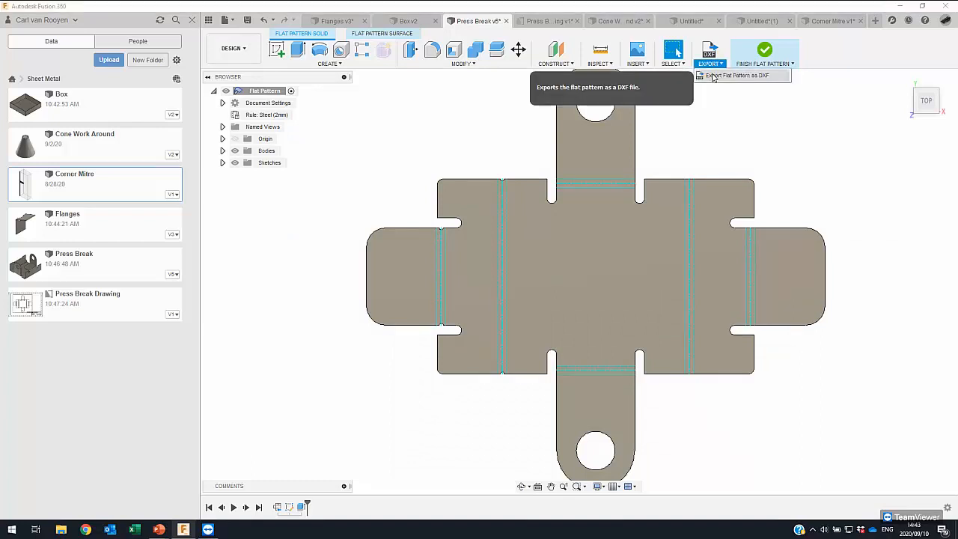
left_click(715, 77)
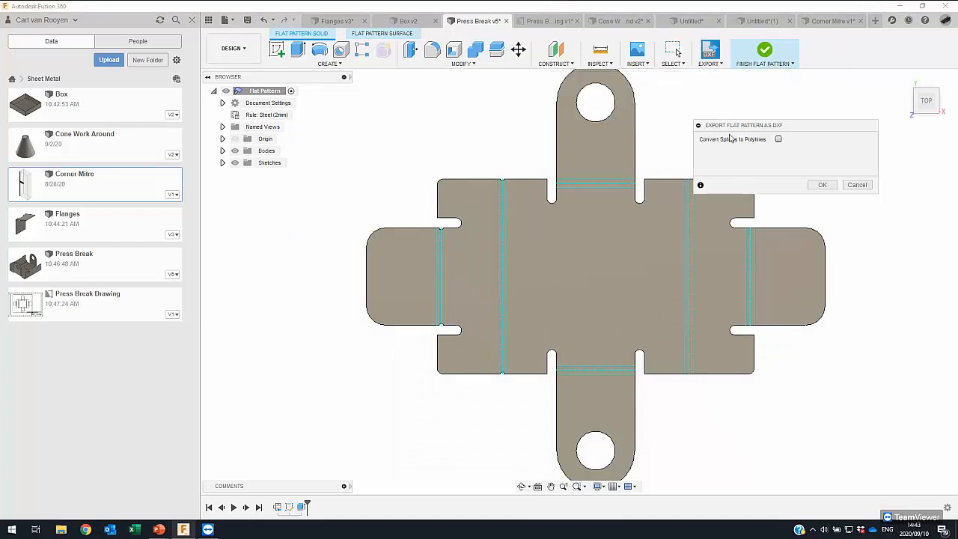
left_click_drag(759, 132, 768, 131)
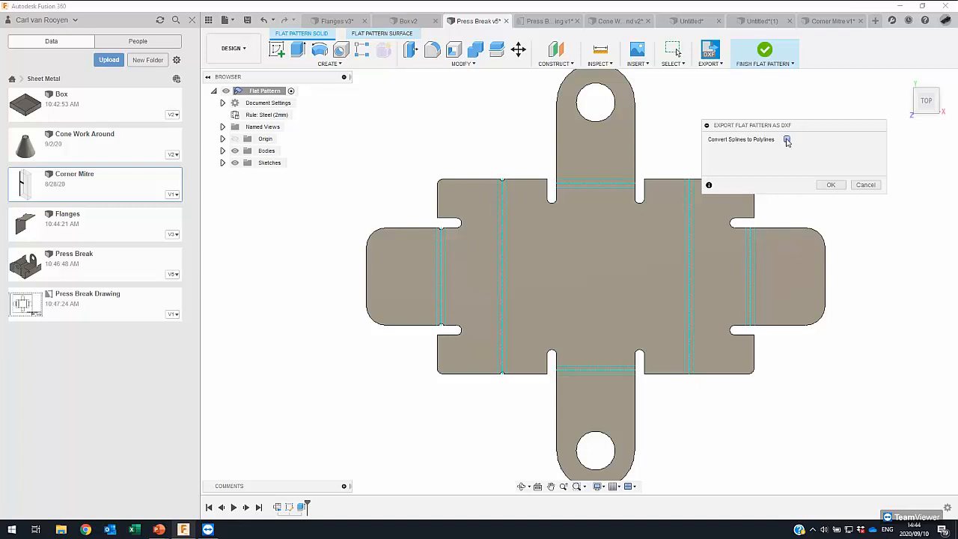
left_click(787, 140)
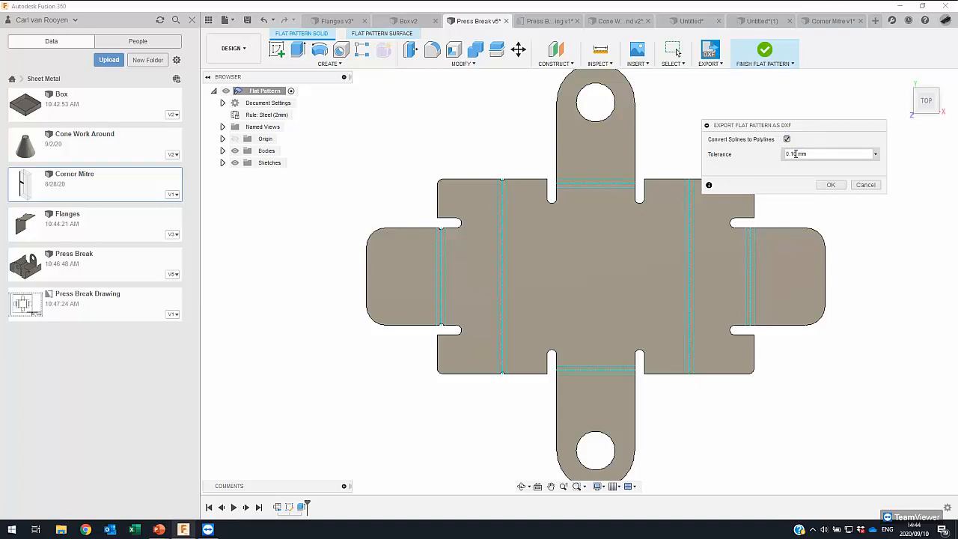
left_click(831, 186)
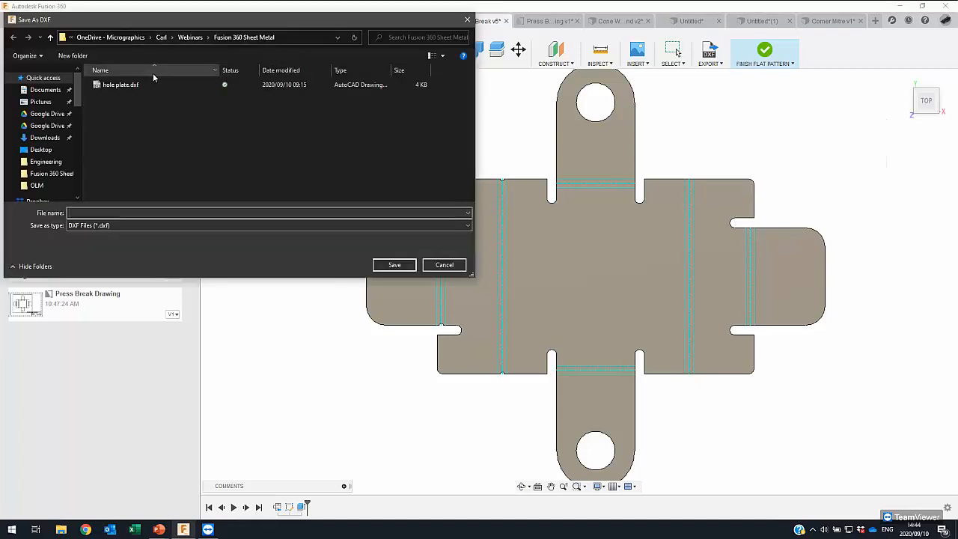
type("Flat pattern 1")
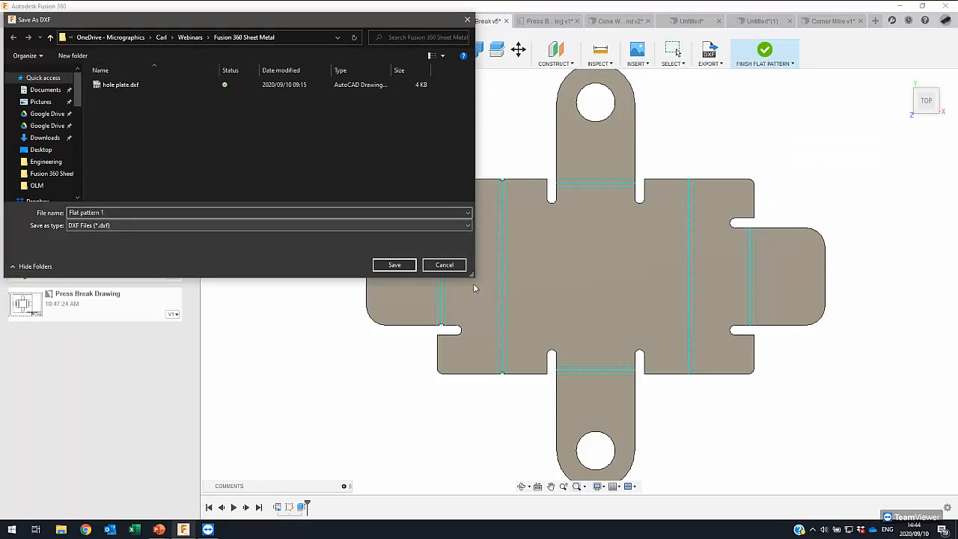
left_click(394, 265)
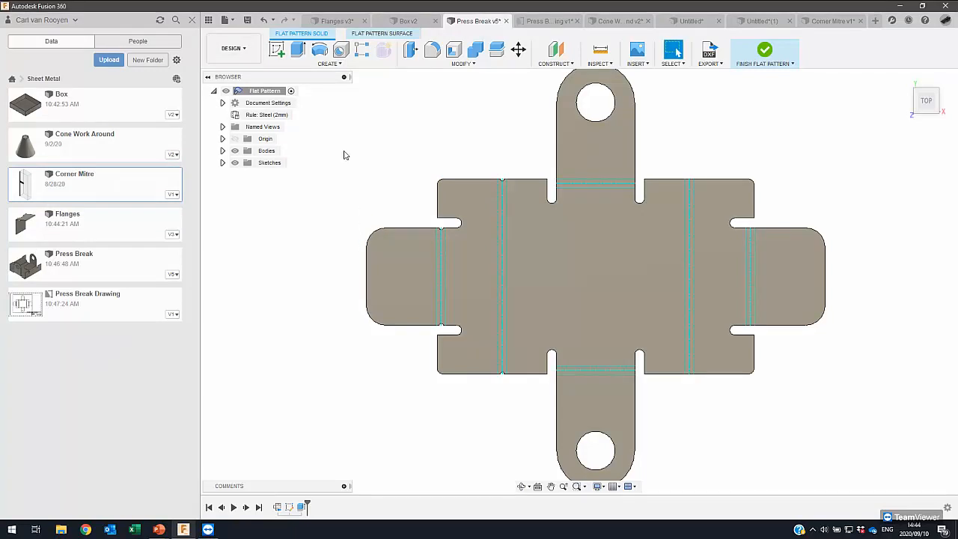
- Finish the flat pattern and switch the press brake design to the Manufacture workspace
middle_click_drag(614, 135, 600, 137)
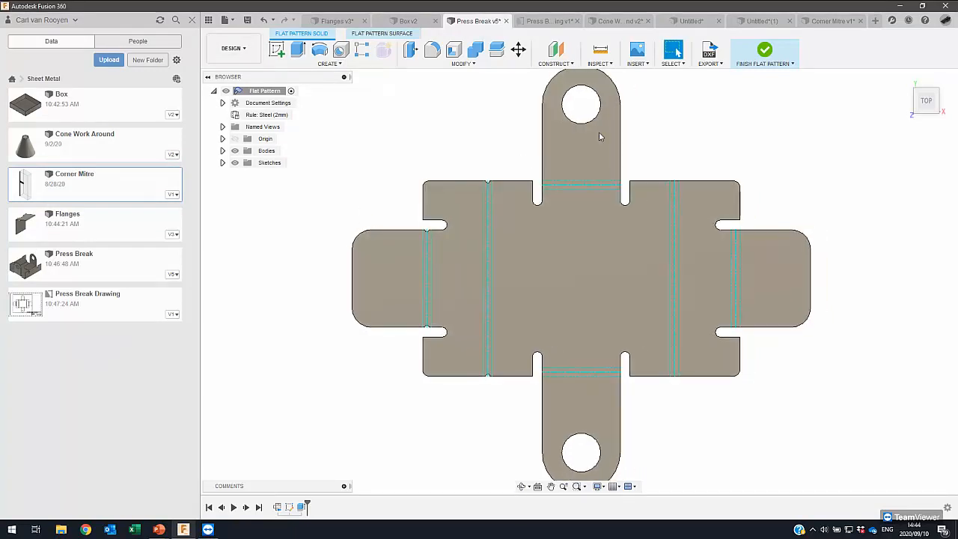
left_click(763, 49)
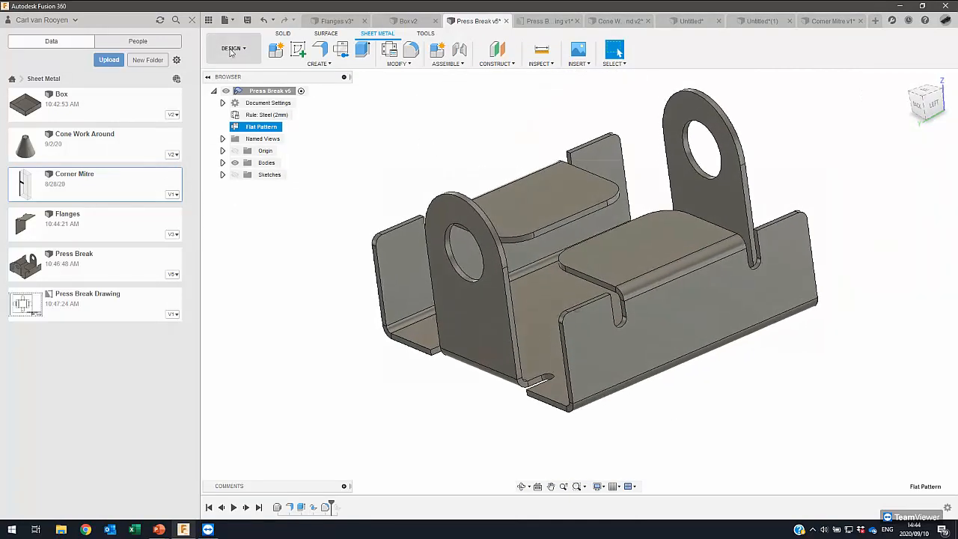
left_click(232, 48)
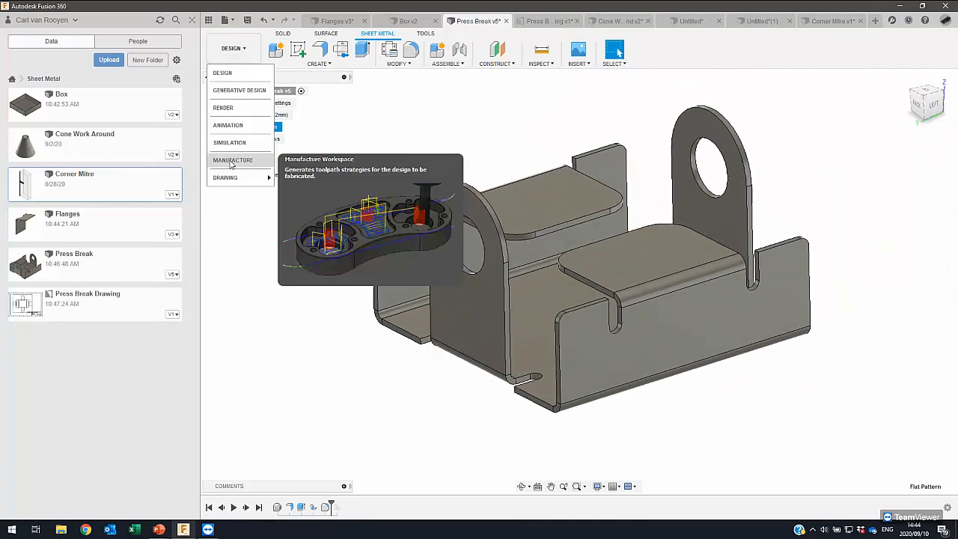
left_click(382, 121)
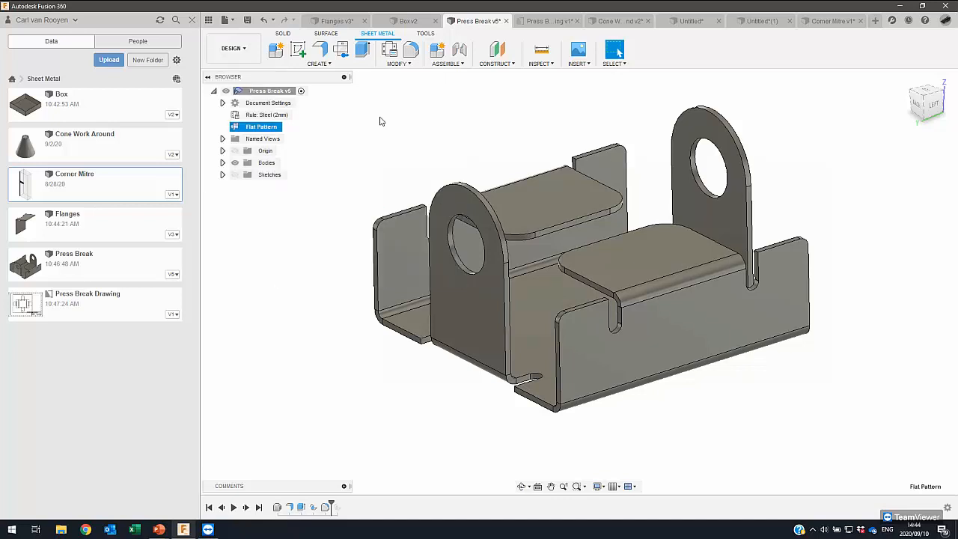
left_click(236, 50)
left_click(228, 160)
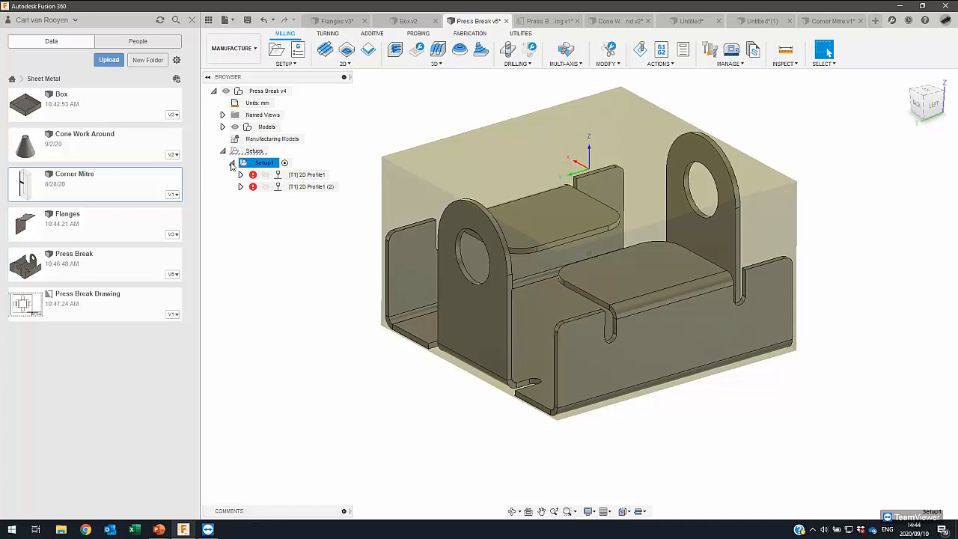
left_click(277, 50)
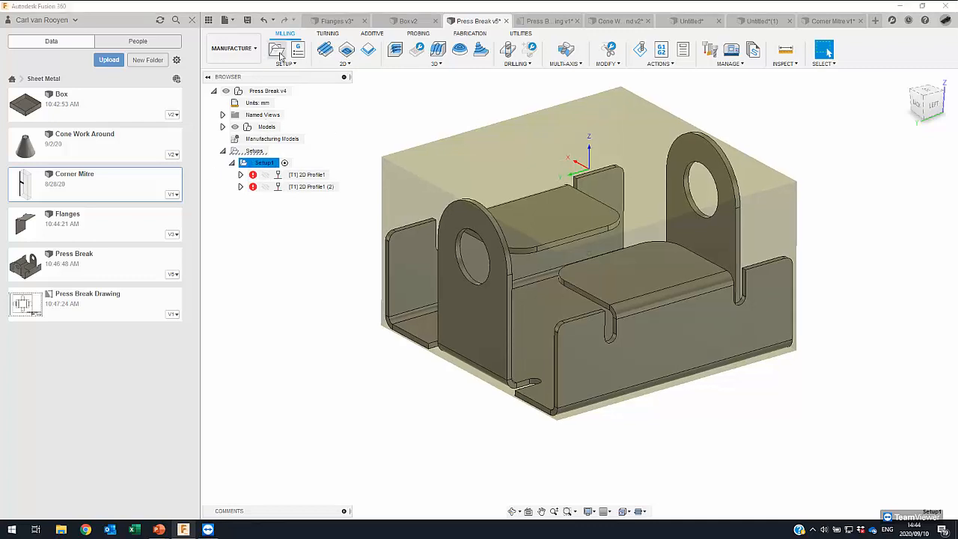
left_click(918, 221)
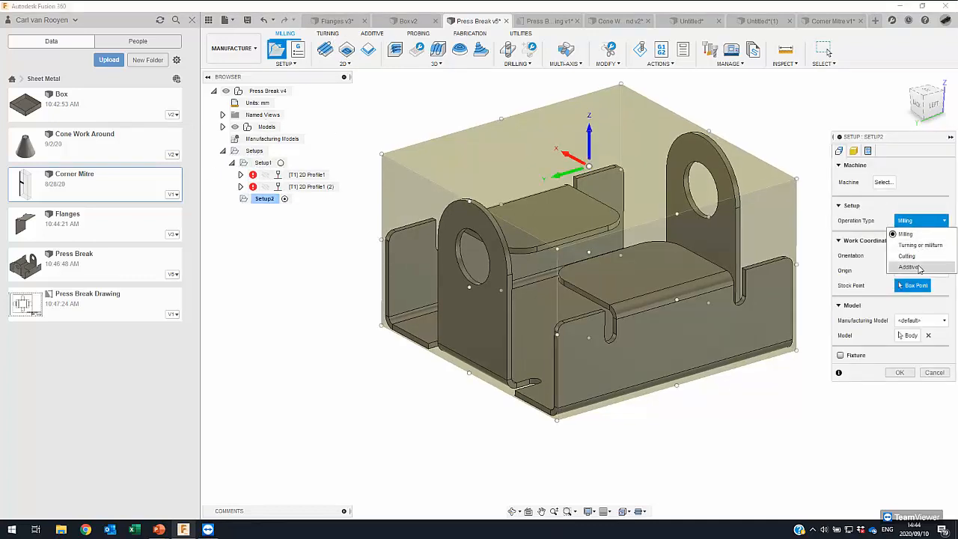
left_click(908, 256)
left_click_drag(880, 137, 687, 108)
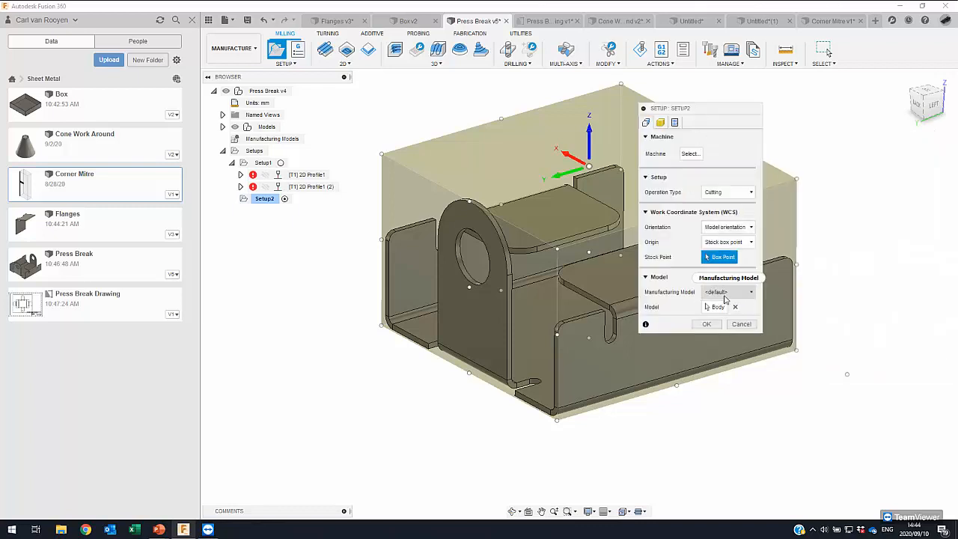
left_click(738, 294)
left_click(725, 306)
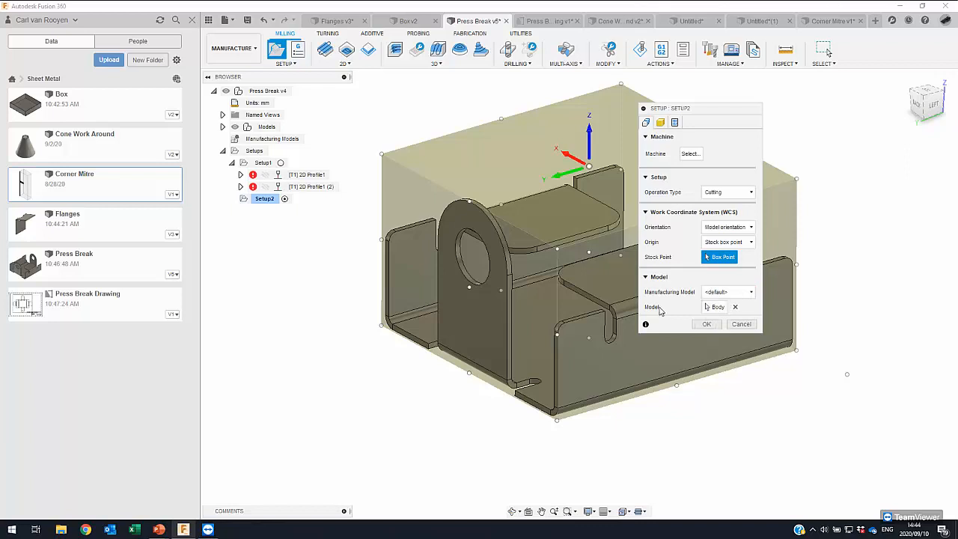
- Activate the Press Break v5 Flat Pattern model and create a Cutting setup with the flat body as its model
left_click(222, 126)
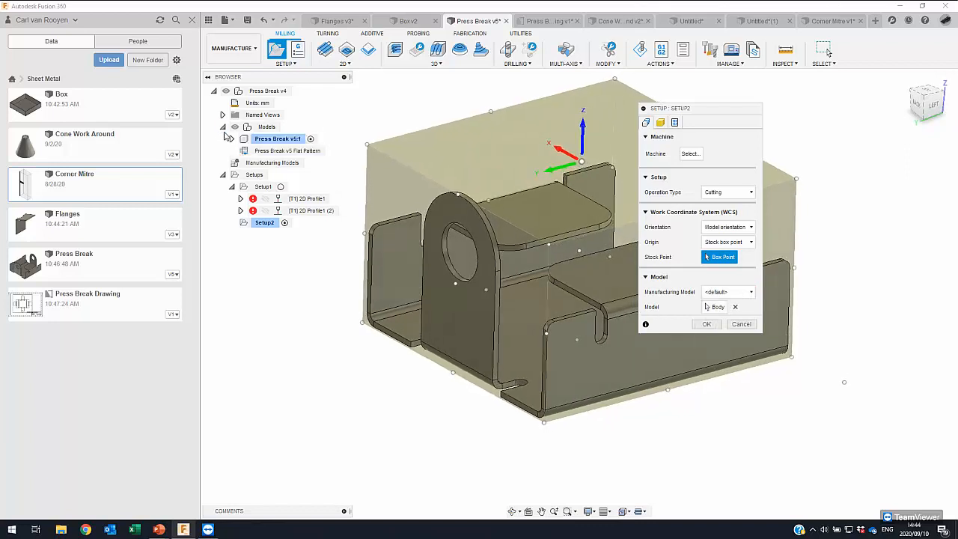
left_click(331, 152)
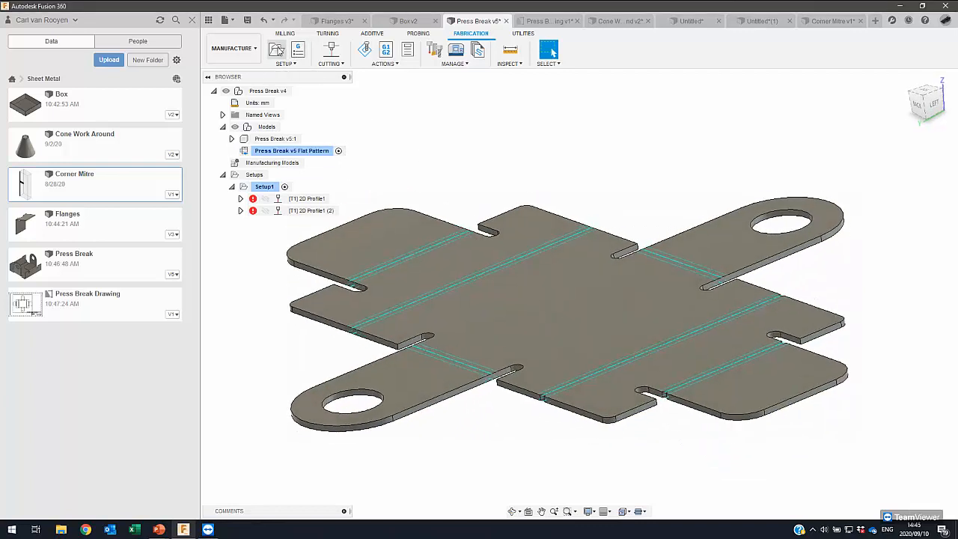
left_click(277, 49)
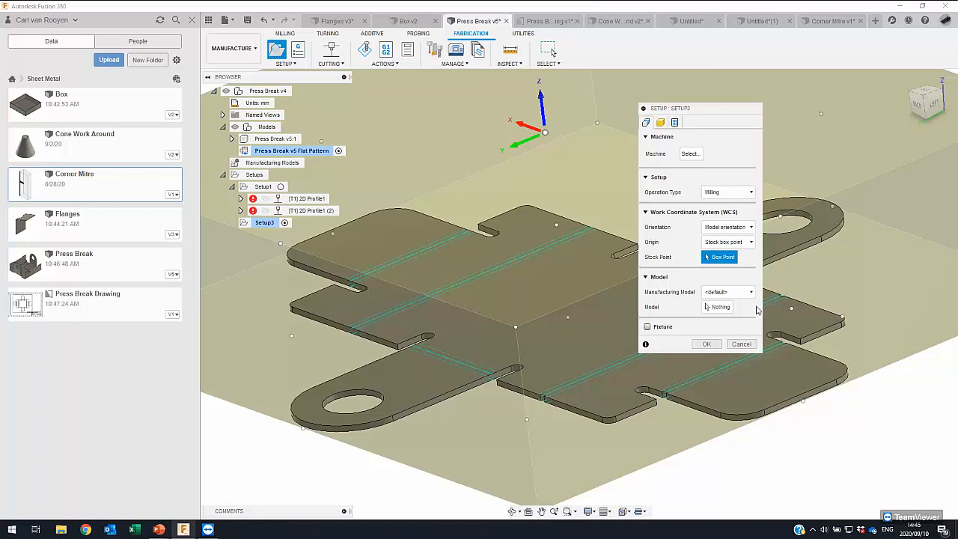
left_click(728, 192)
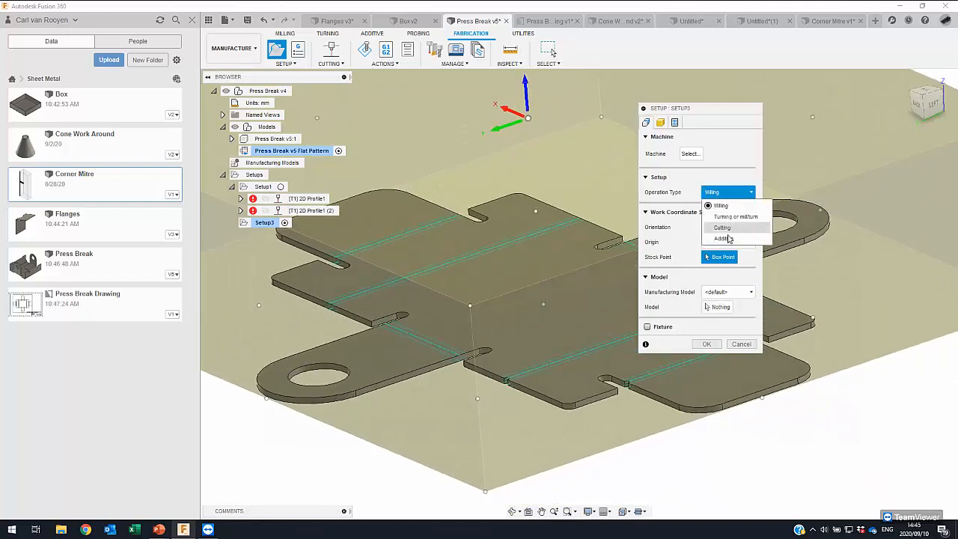
left_click(720, 227)
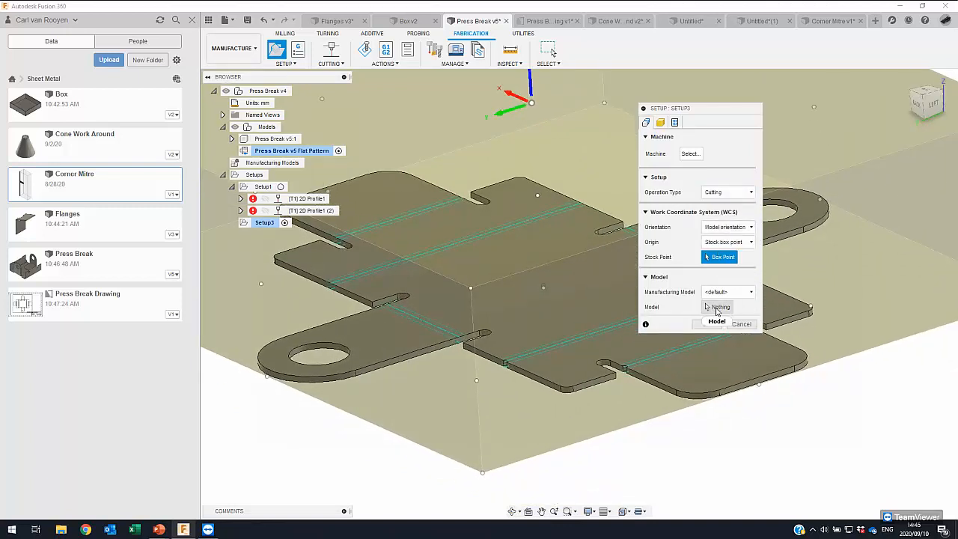
left_click(588, 382)
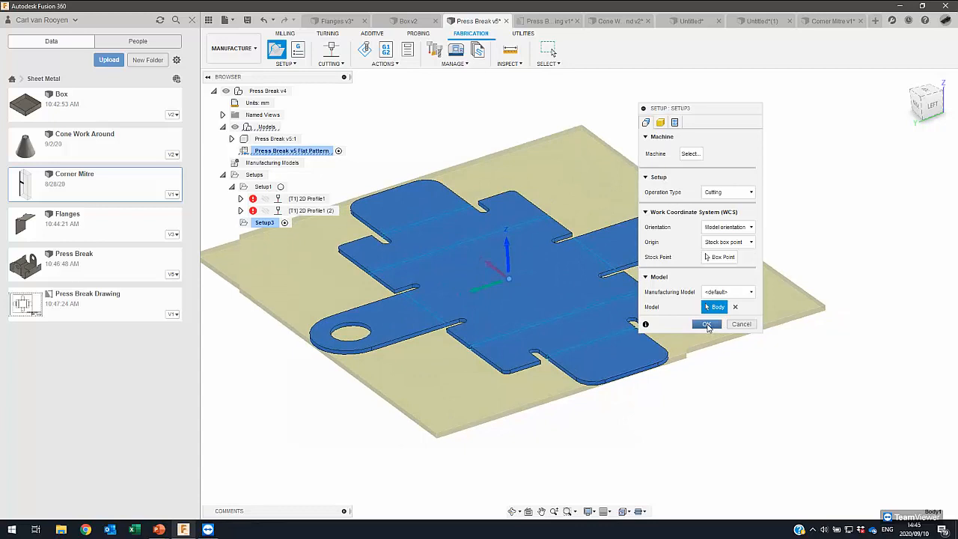
left_click(706, 324)
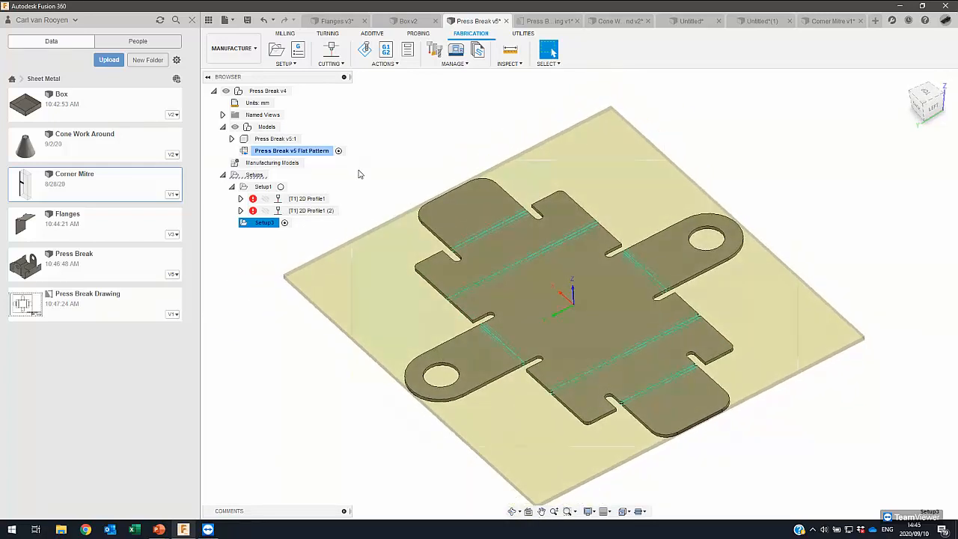
- Compare the stock of Setup1 with that of the new flat pattern cutting setup
left_click(258, 186)
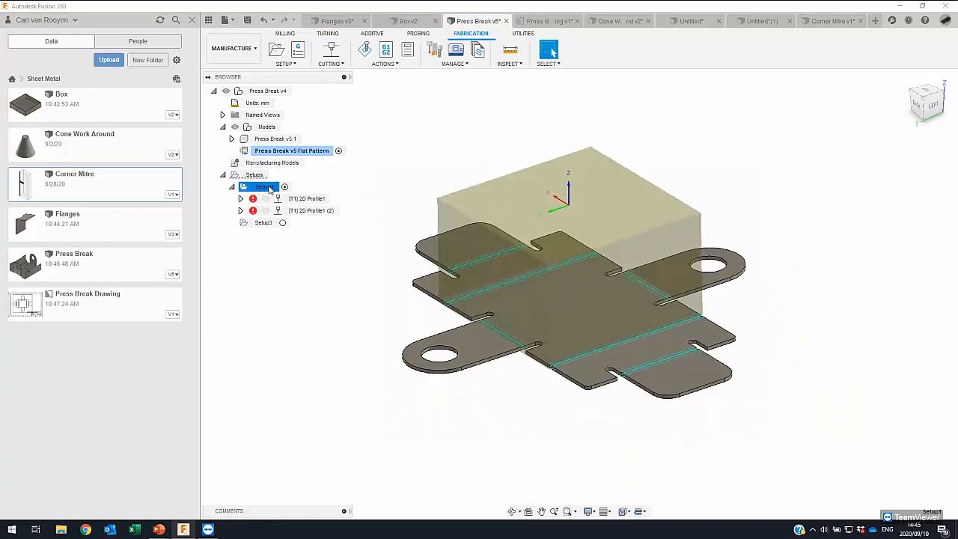
left_click(270, 222)
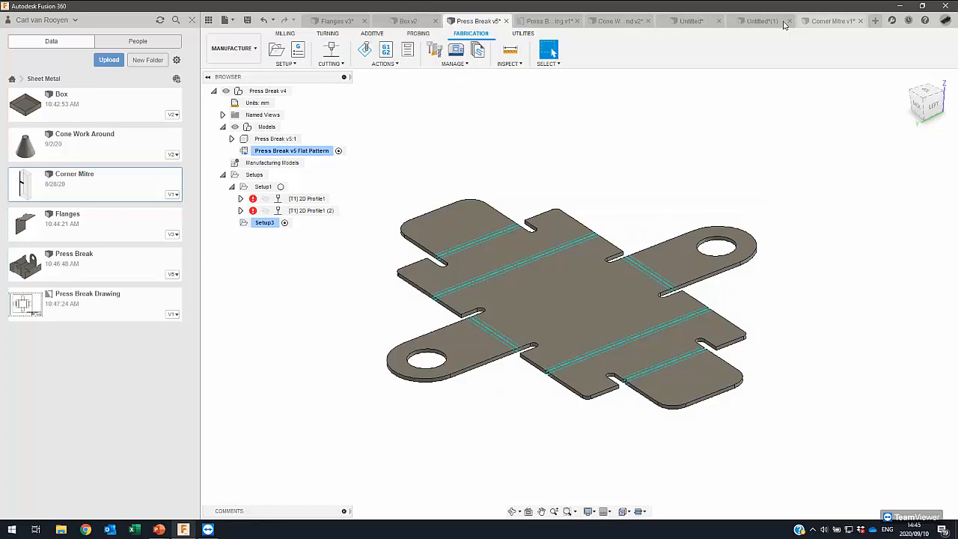
- Switch to the Box v2 design and open it in the Manufacture workspace
left_click(408, 21)
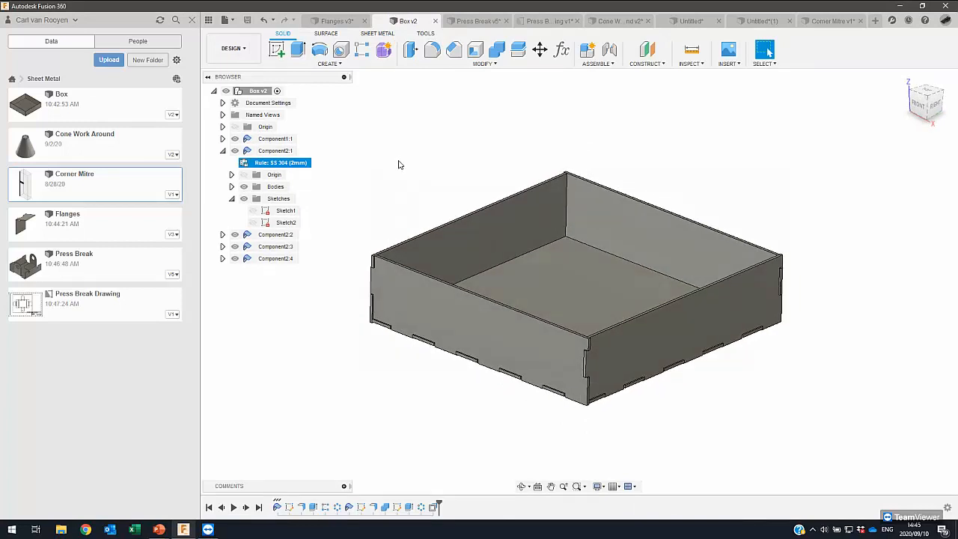
left_click(238, 48)
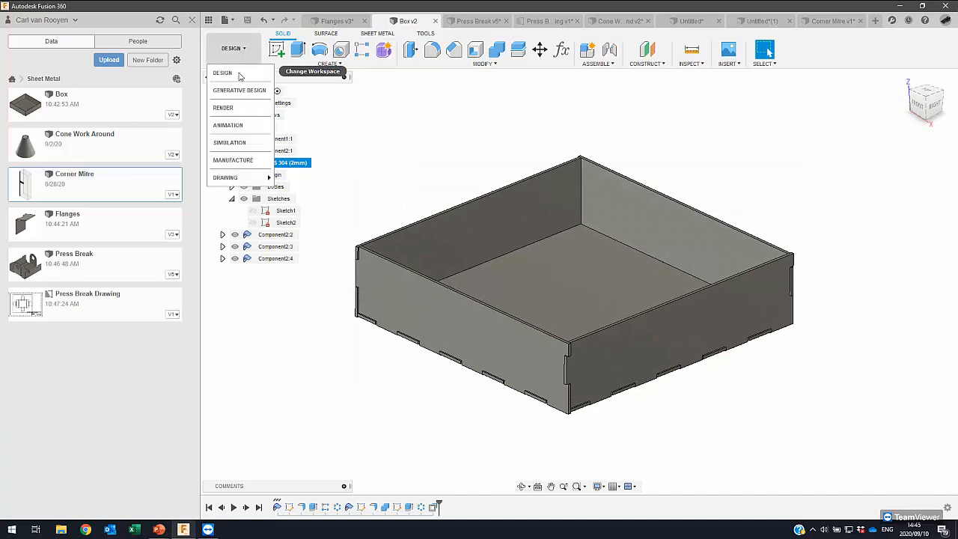
left_click(229, 161)
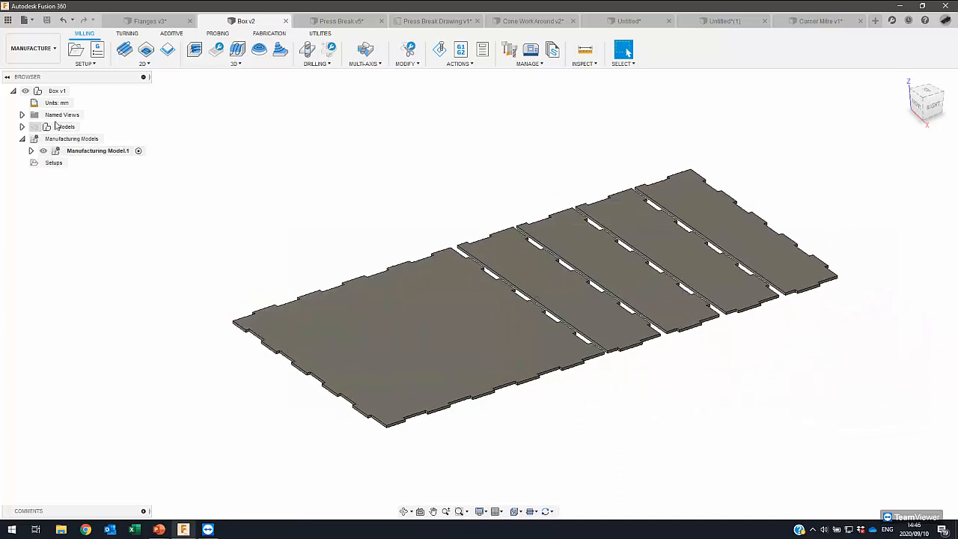
- Show the original Models in place of the flat-arranged manufacturing model and expand them to list the box components
right_click(80, 140)
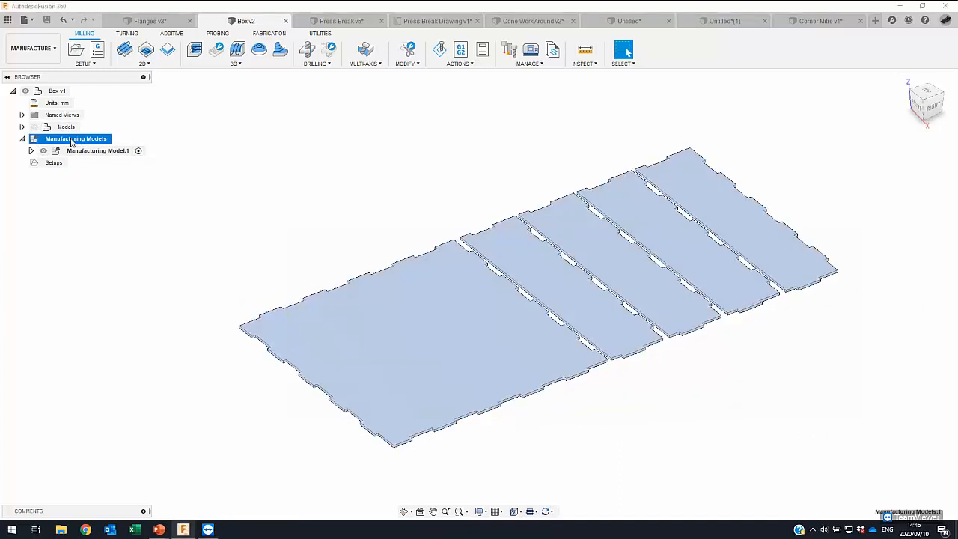
left_click(57, 141)
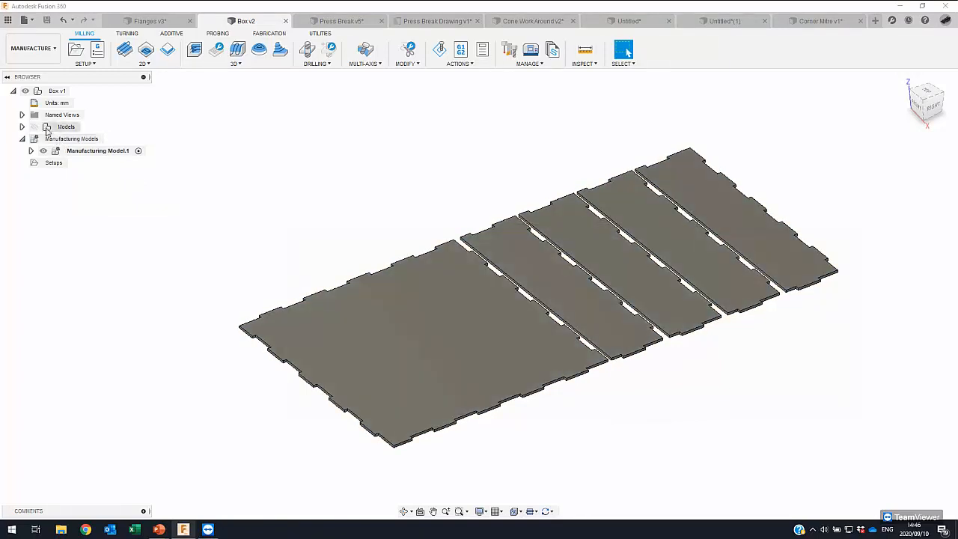
left_click(34, 128)
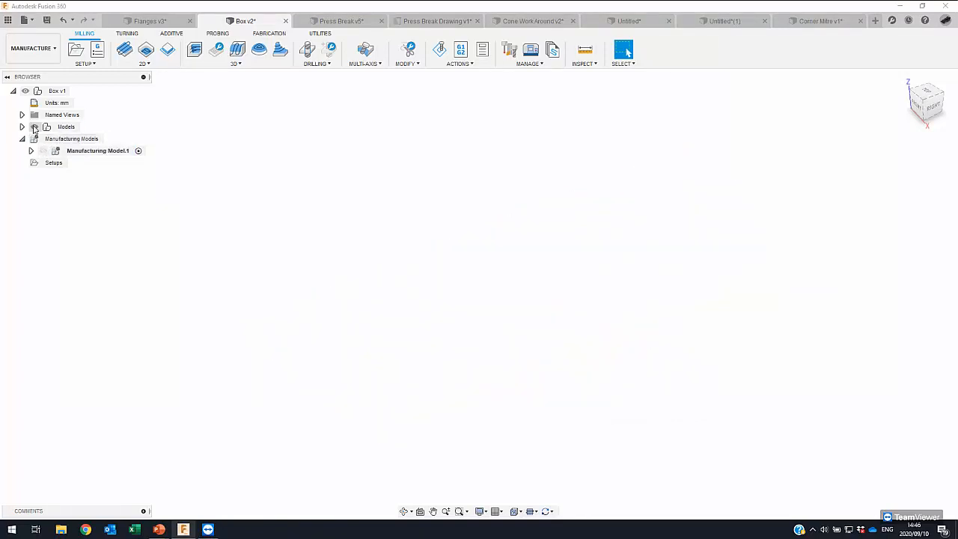
left_click(21, 127)
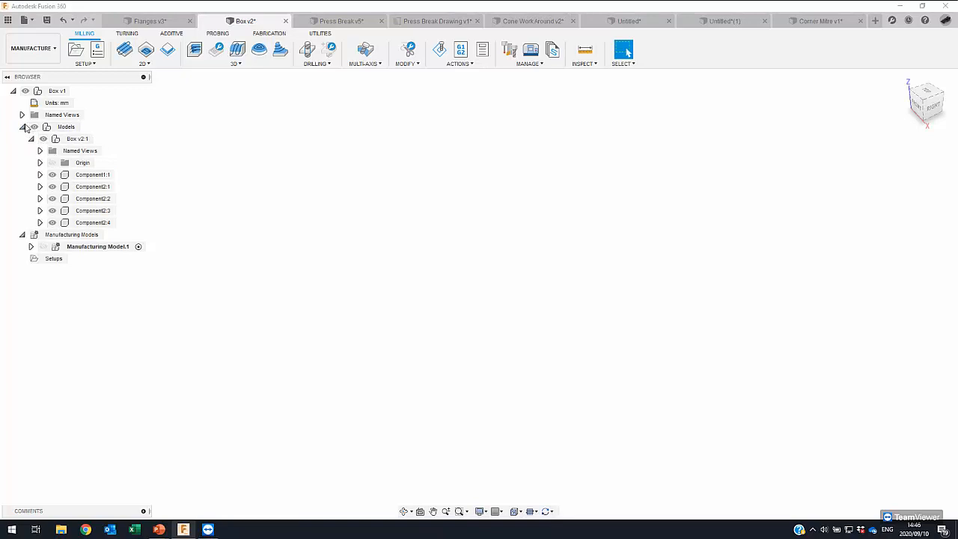
- Create a second manufacturing model from the box design
left_click(22, 127)
right_click(73, 140)
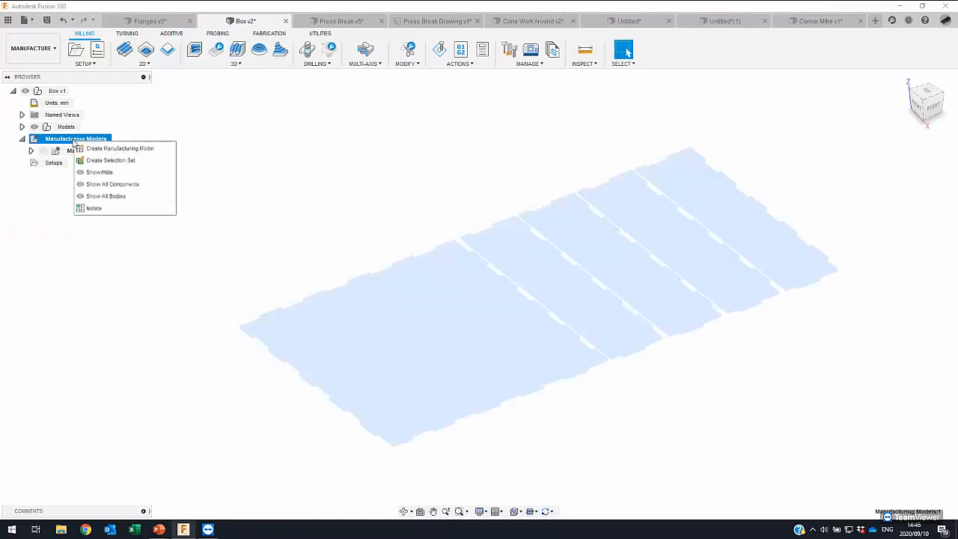
left_click(63, 127)
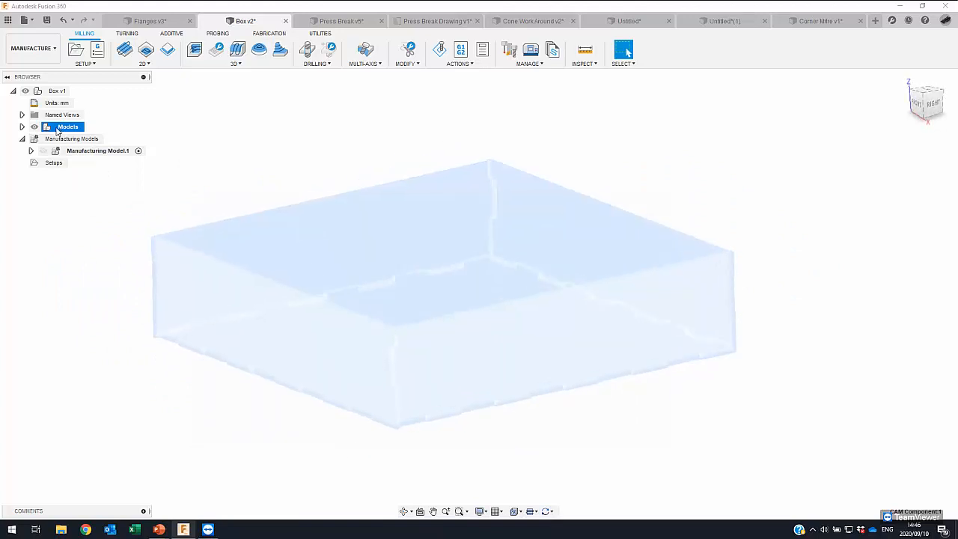
left_click(61, 140)
right_click(60, 140)
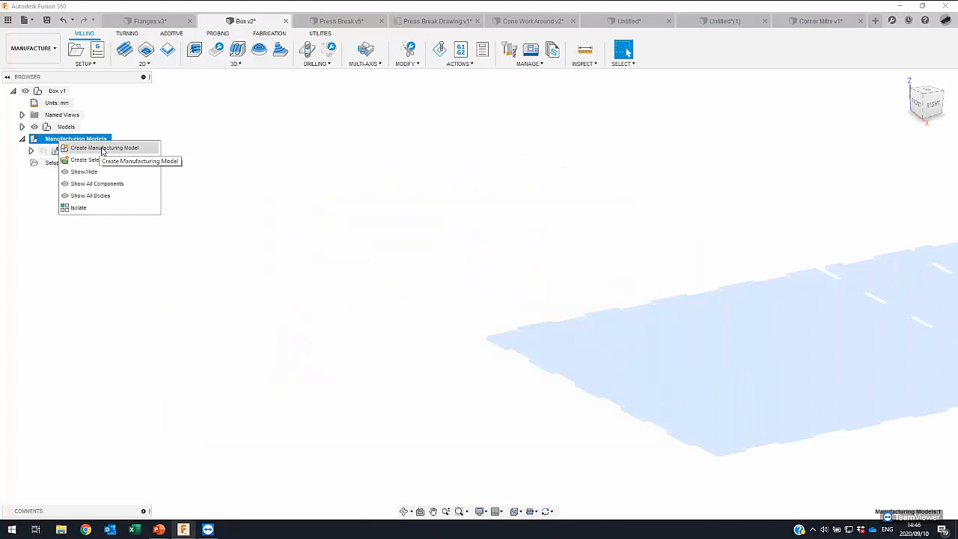
left_click(103, 149)
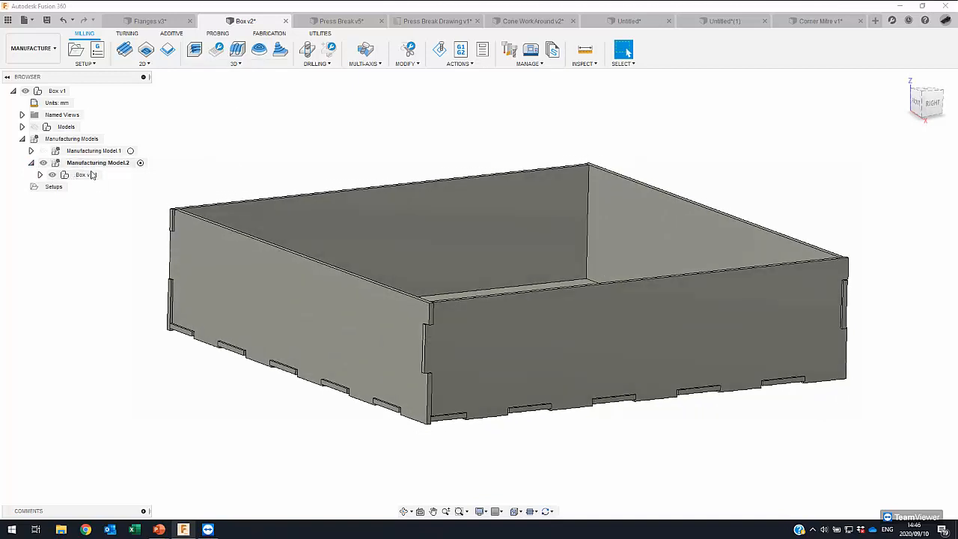
- Open Manufacturing Model.2 for editing and start the Arrange tool
right_click(88, 164)
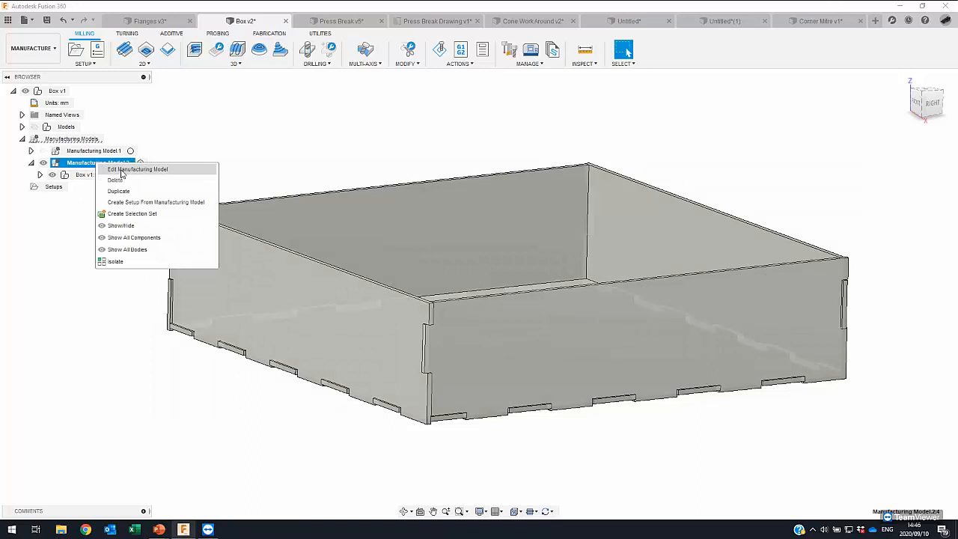
left_click(121, 169)
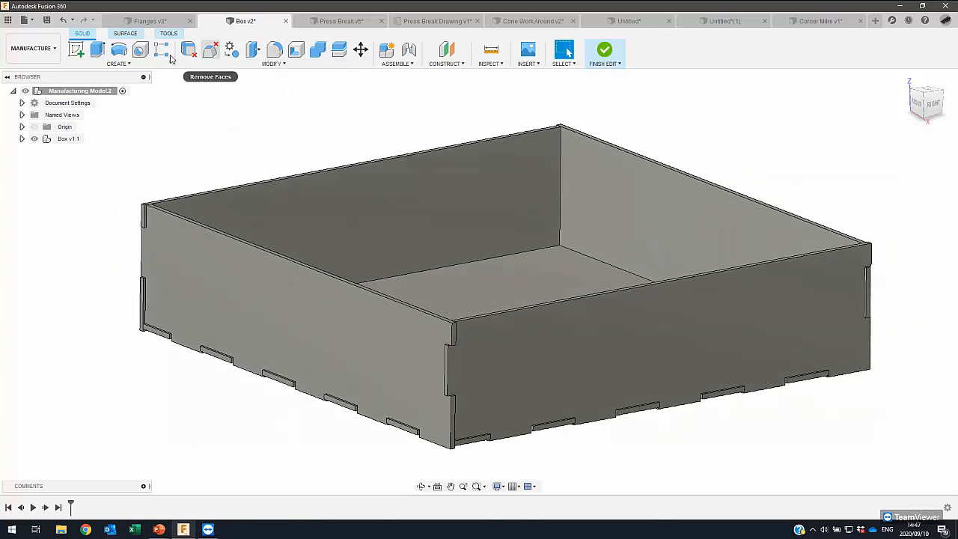
left_click(133, 36)
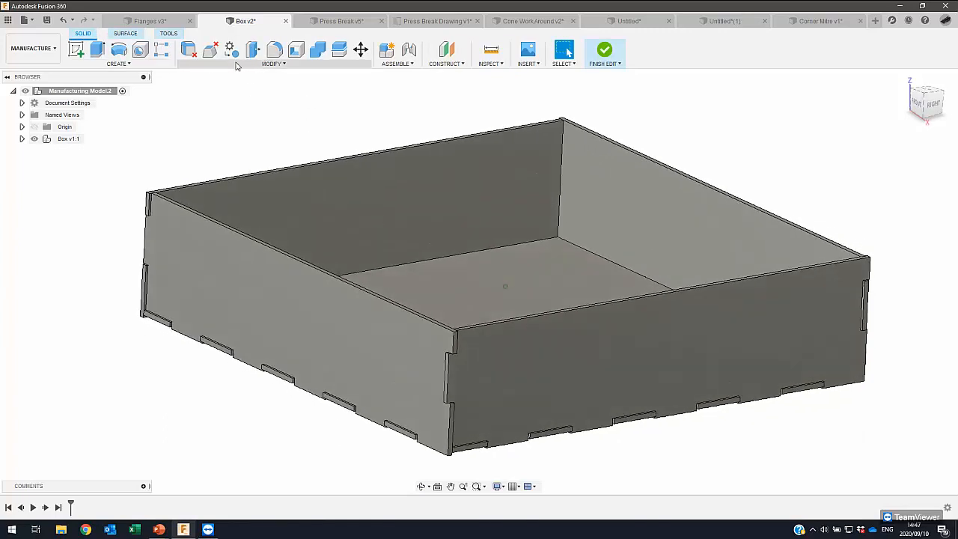
left_click(147, 66)
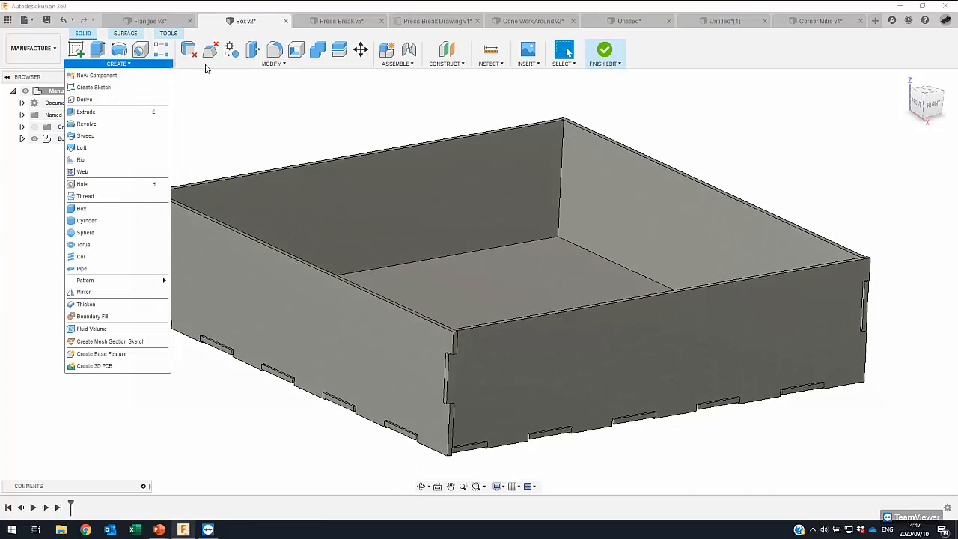
left_click(273, 63)
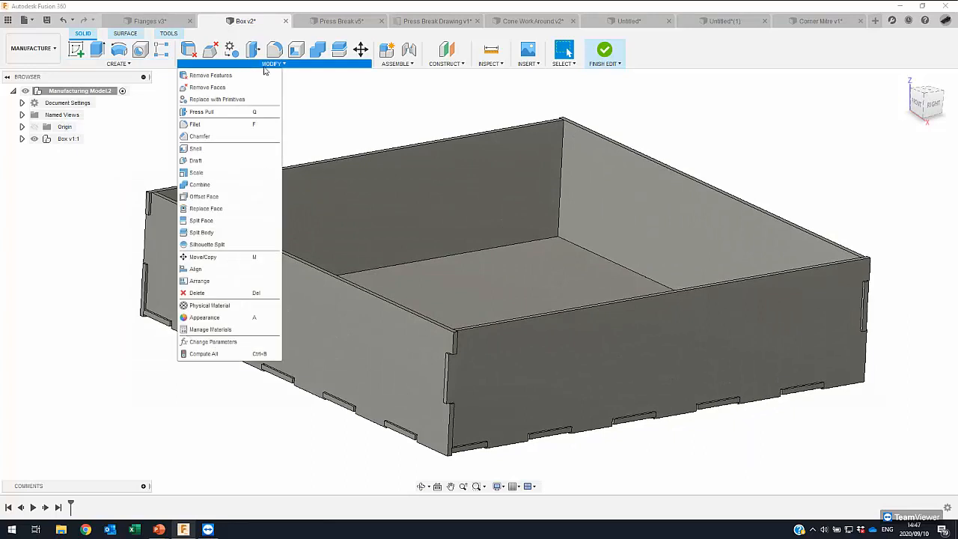
left_click(199, 282)
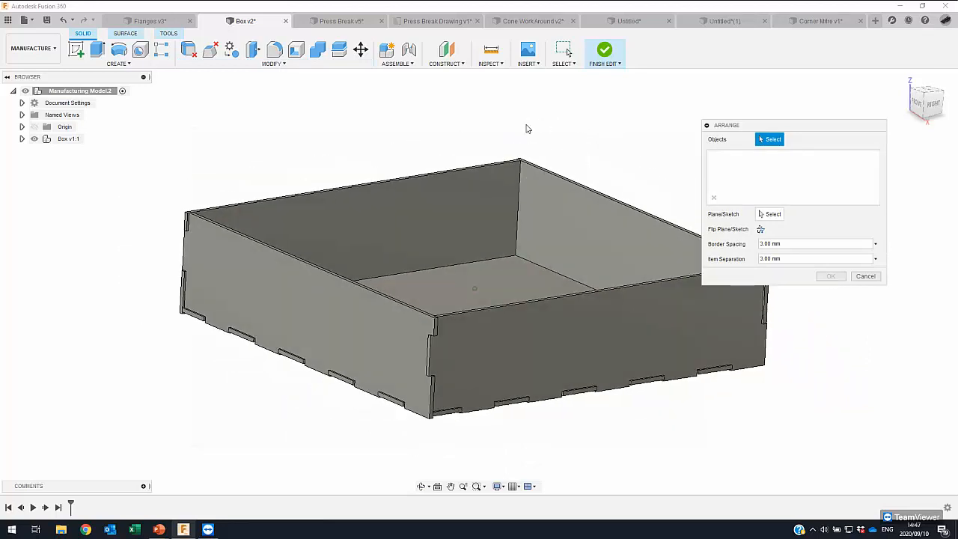
middle_click_drag(527, 129, 397, 223, "shift")
left_click(418, 231)
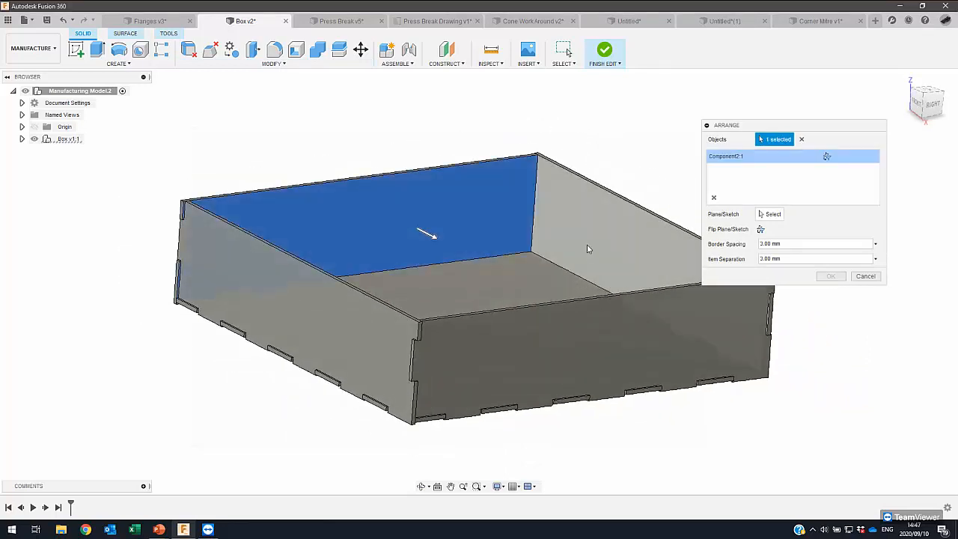
left_click(571, 235)
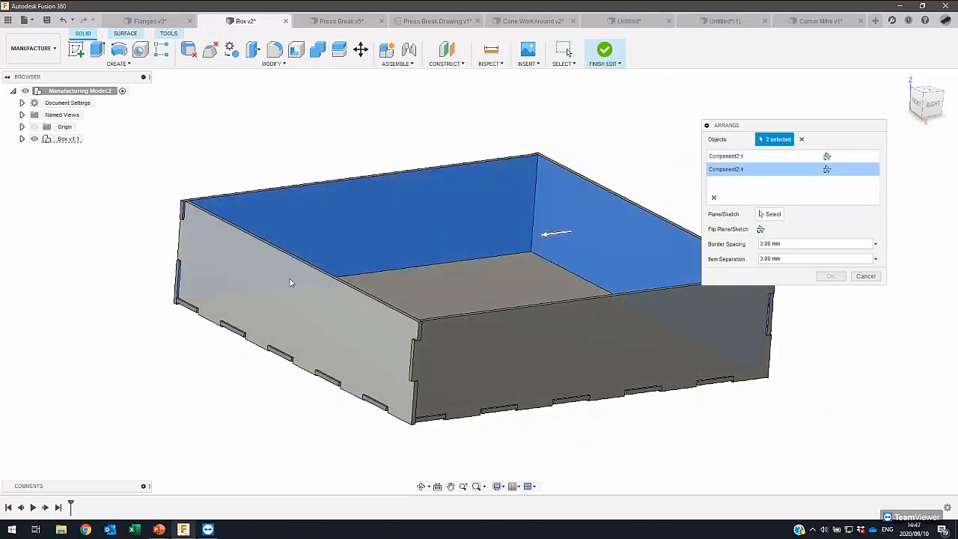
left_click(289, 278)
middle_click_drag(330, 285, 281, 282, "shift")
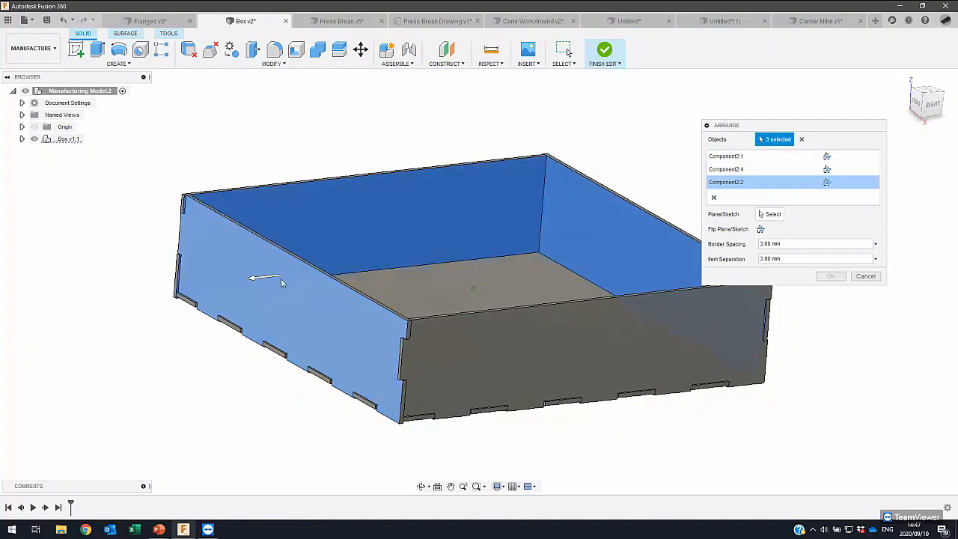
left_click(284, 288)
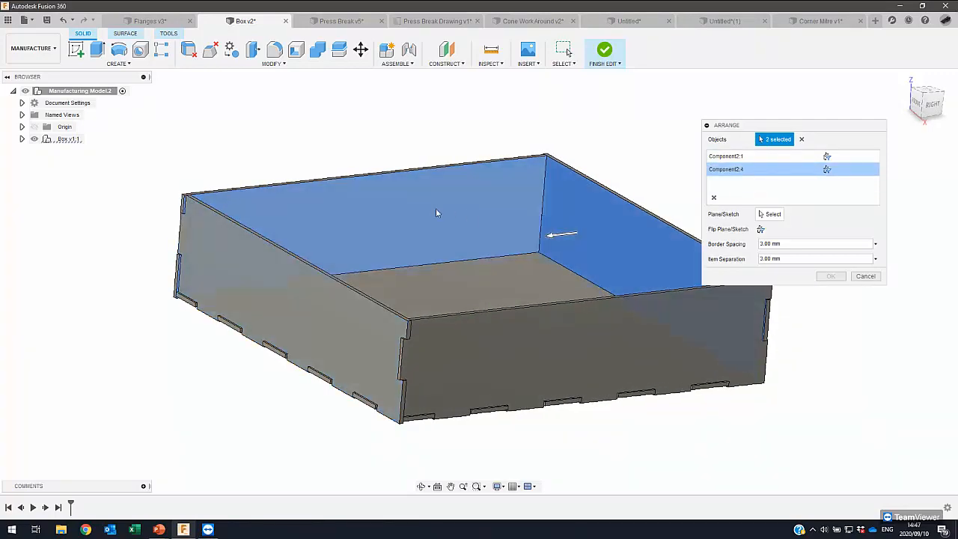
left_click(515, 235)
left_click(556, 232)
middle_click_drag(379, 245, 300, 289, "shift")
- Select the outer faces of the four side panels and the bottom panel as the objects to arrange
left_click(271, 289)
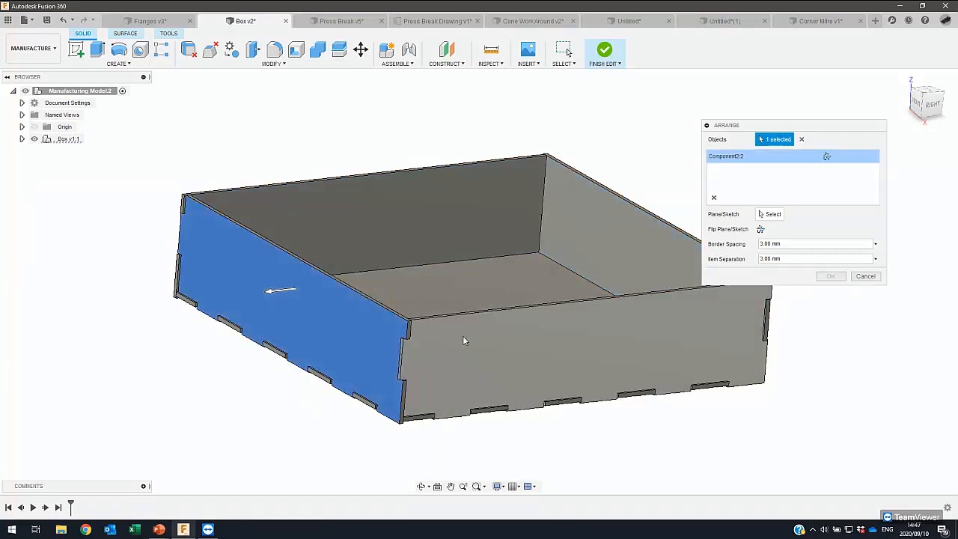
left_click(464, 337)
middle_click_drag(525, 293, 442, 329, "shift")
left_click(478, 368)
middle_click_drag(536, 346, 422, 316, "shift")
left_click(490, 399)
left_click(432, 318)
middle_click_drag(86, 336, 739, 194, "shift")
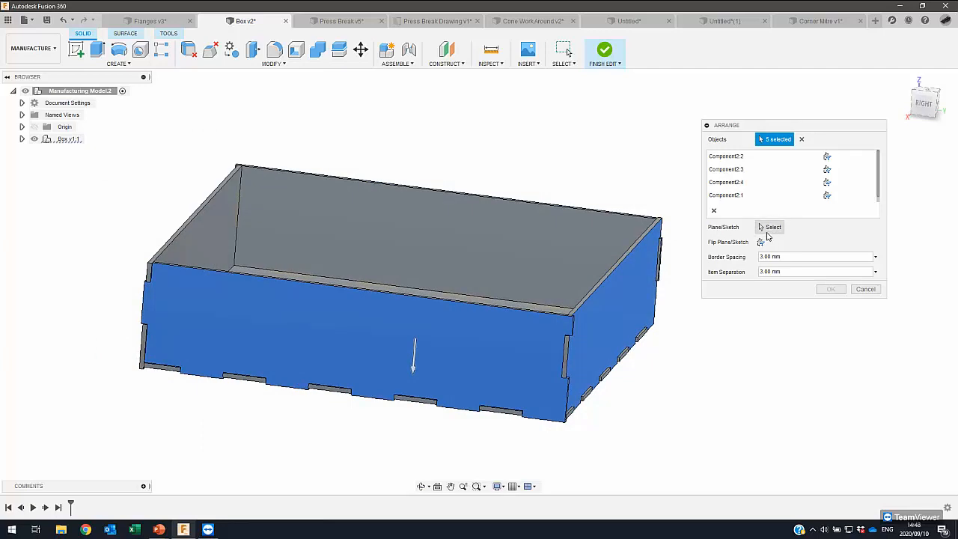
- Lay the panels out on the horizontal XY origin plane within an area 1200 mm long and 1000 mm wide
left_click(771, 227)
middle_click_drag(383, 367, 415, 261, "shift")
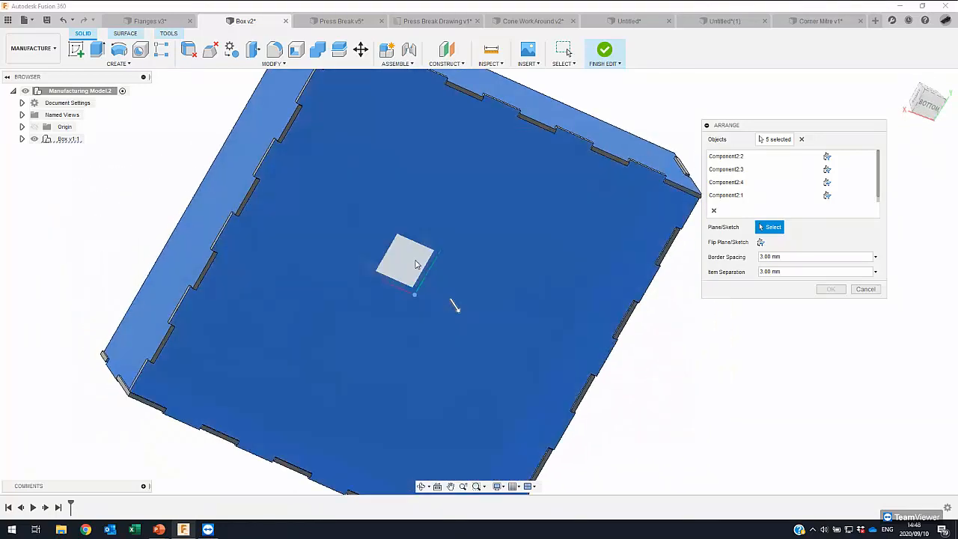
left_click(417, 264)
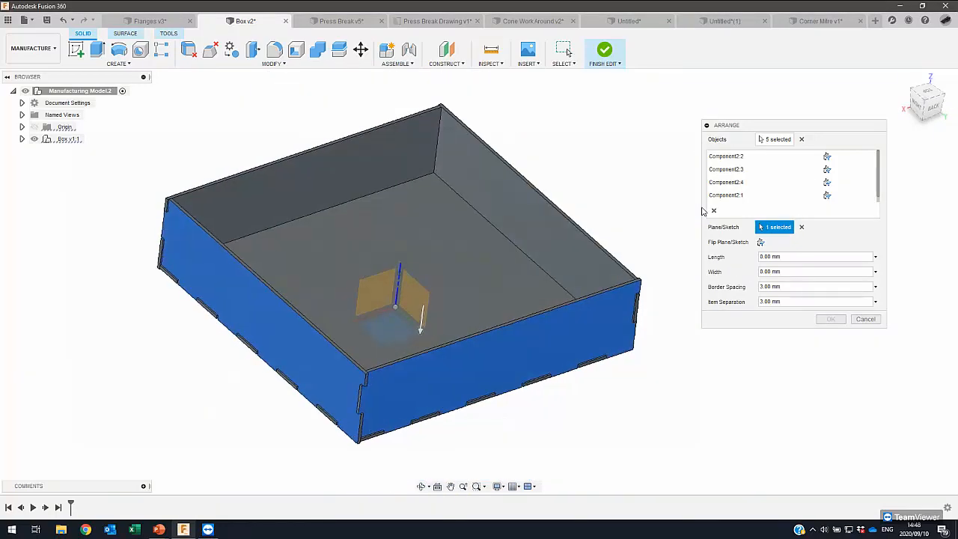
left_click(779, 256)
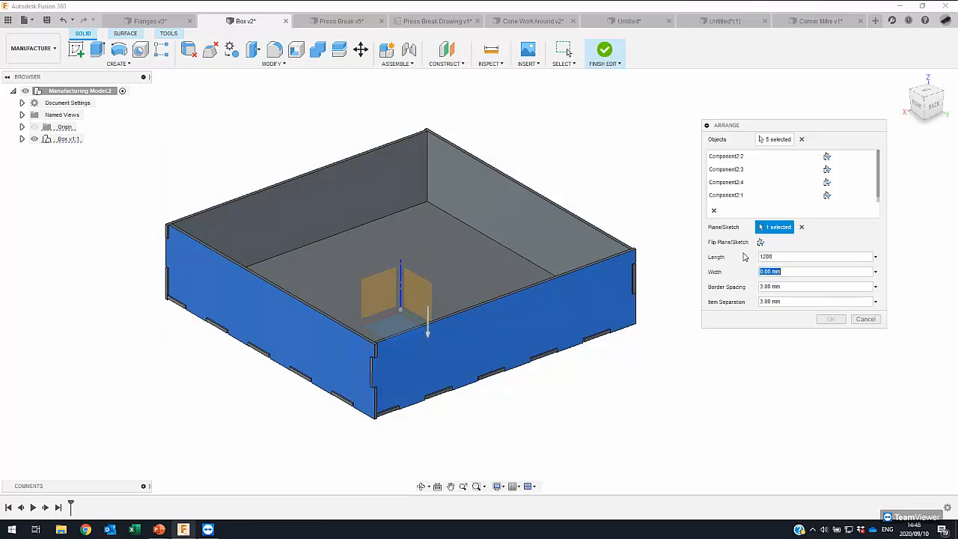
key("Return")
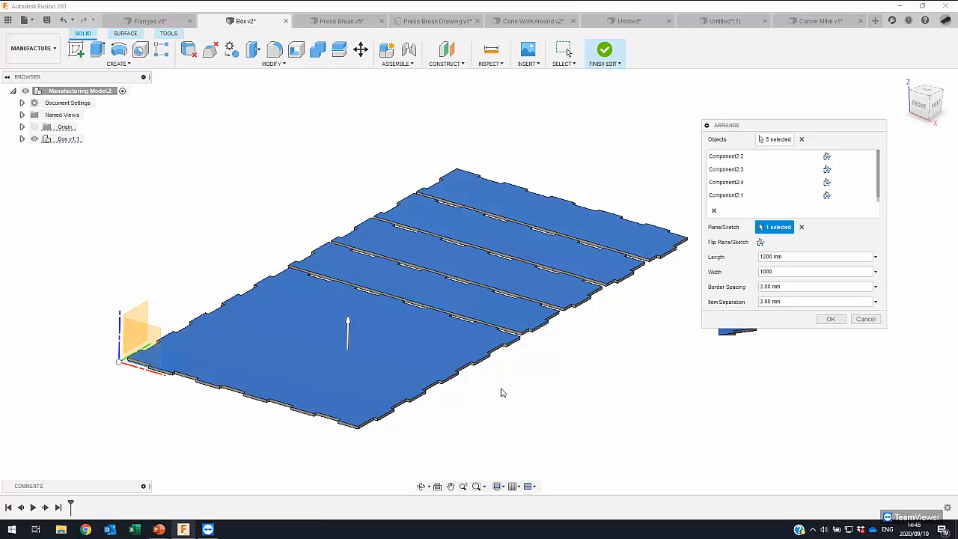
- Set the item separation to 1 mm, apply the arrangement and finish editing the manufacturing model
middle_click_drag(504, 394, 364, 444, "shift")
scroll(364, 445, "up", 5)
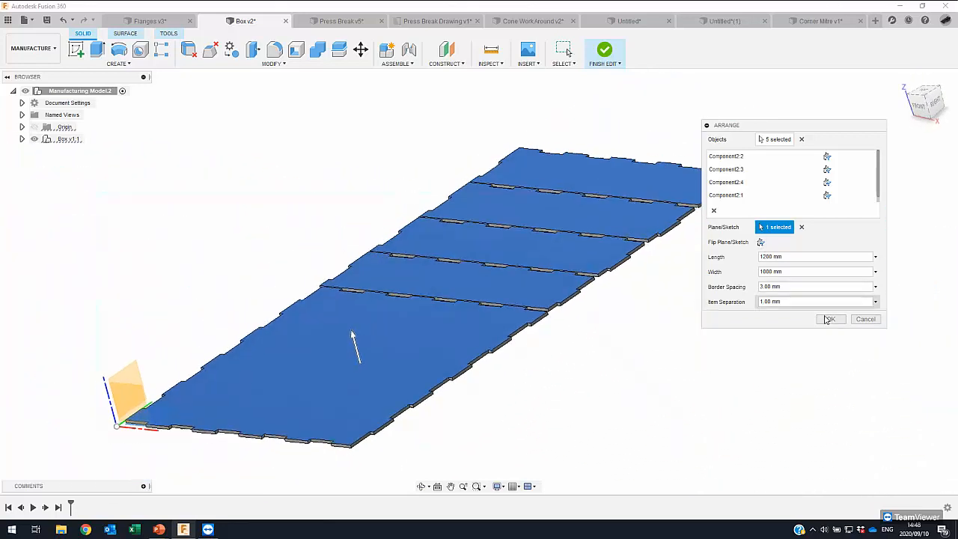
left_click(831, 320)
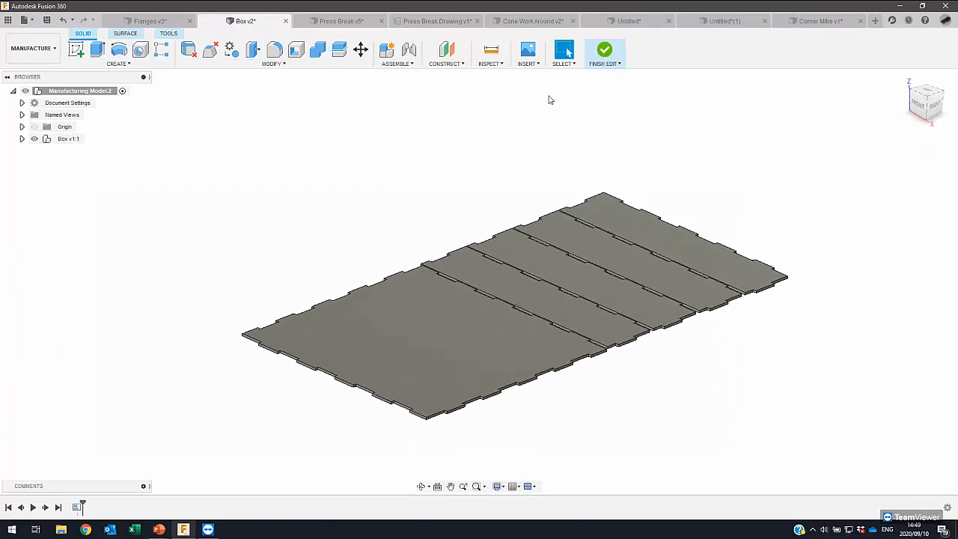
left_click(601, 51)
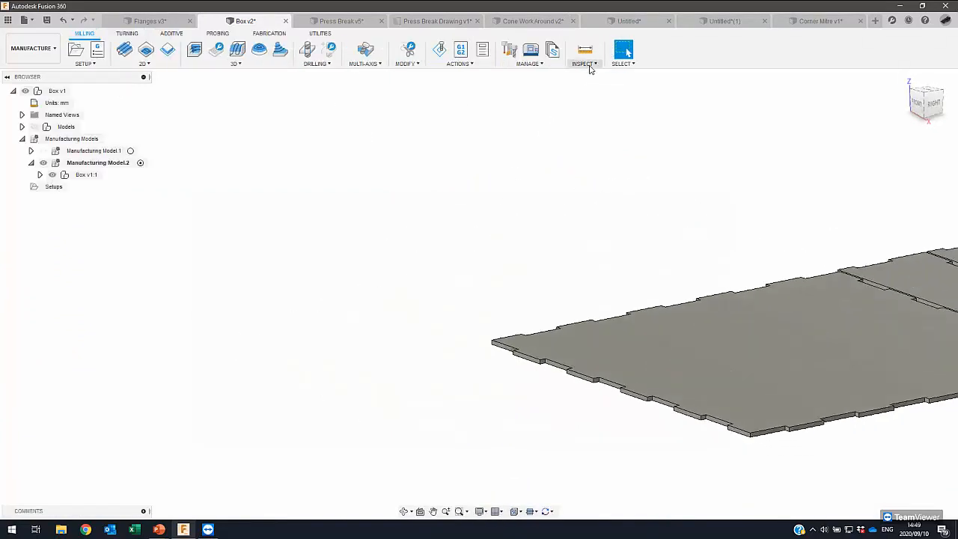
- Start a new setup for the arranged panels with Cutting as the operation type
left_click(76, 50)
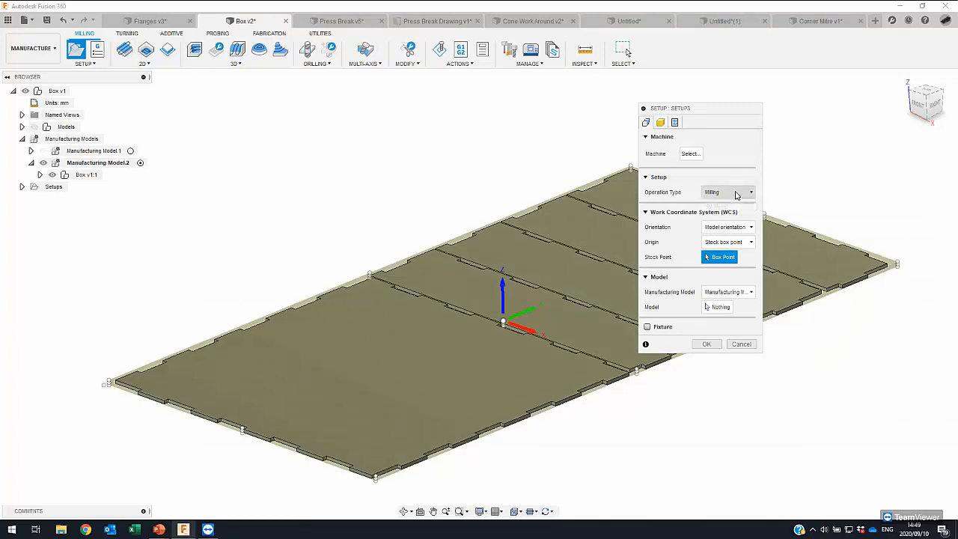
left_click(726, 193)
left_click(723, 228)
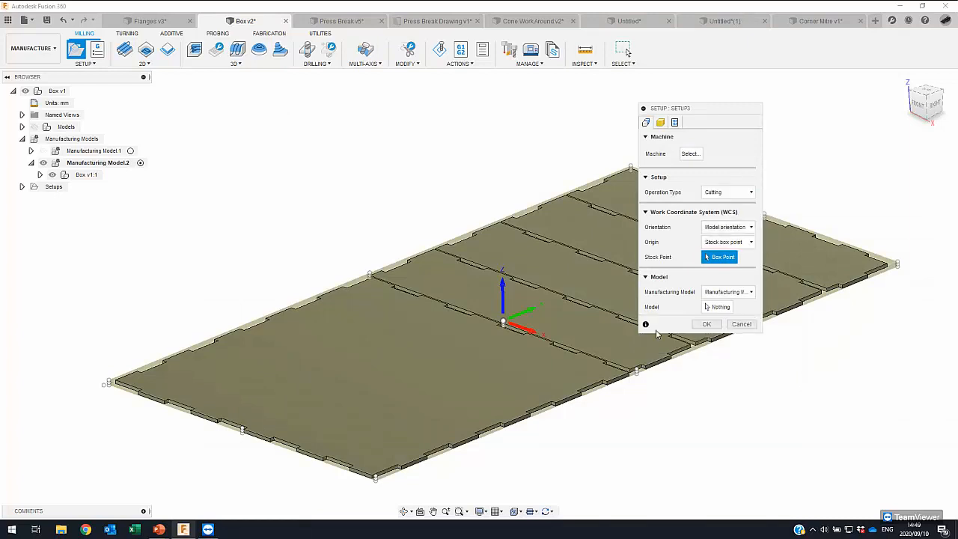
- Try the default model and Manufacturing Model.1 as the setup's manufacturing model, and return it to Manufacturing Model.2
left_click(738, 292)
left_click(733, 296)
left_click(727, 292)
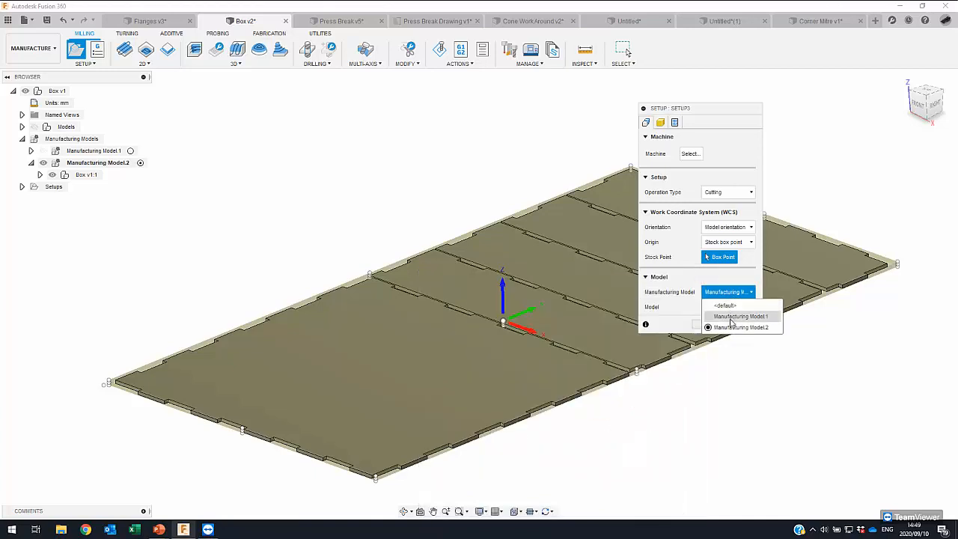
left_click(733, 306)
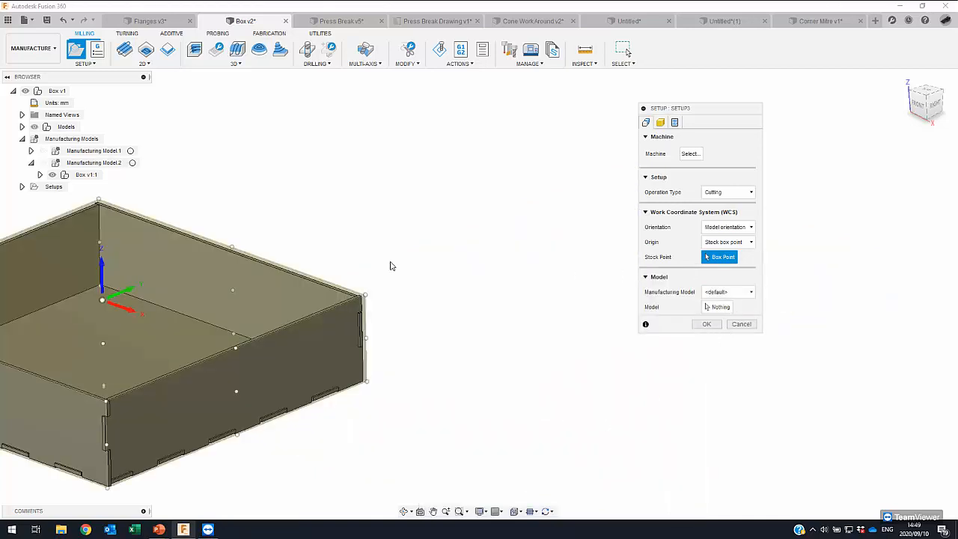
left_click(727, 292)
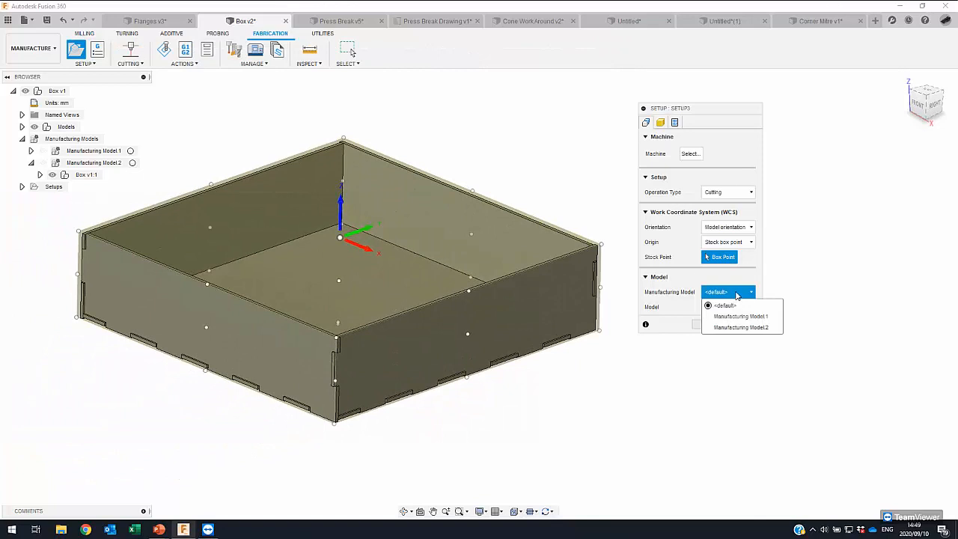
left_click(733, 301)
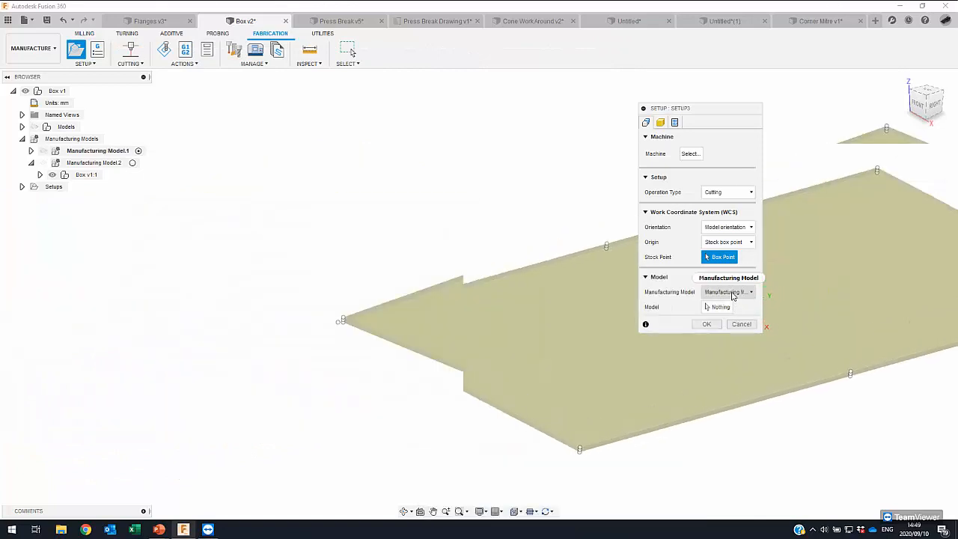
left_click(728, 292)
left_click(740, 327)
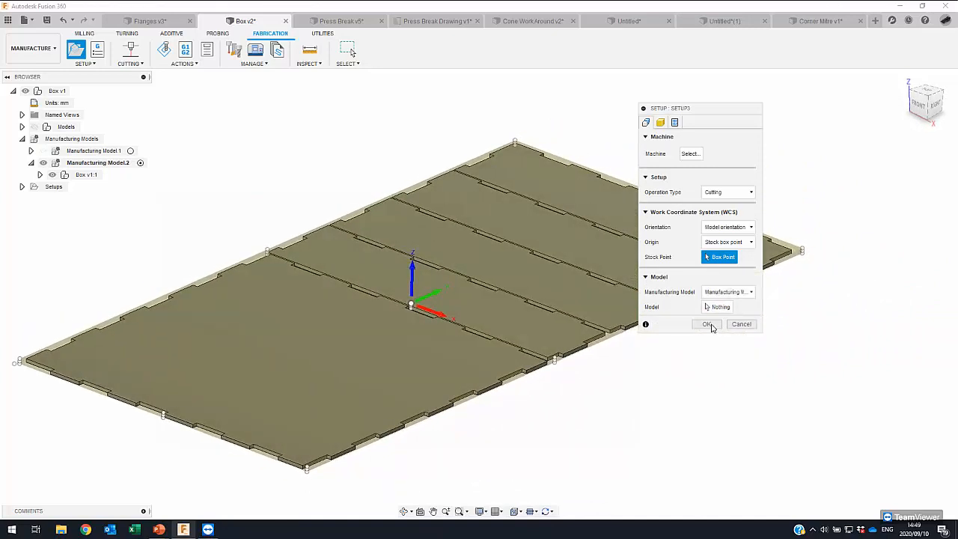
- Create the cutting setup without picking individual bodies, using all solids of Manufacturing Model.2
left_click(707, 324)
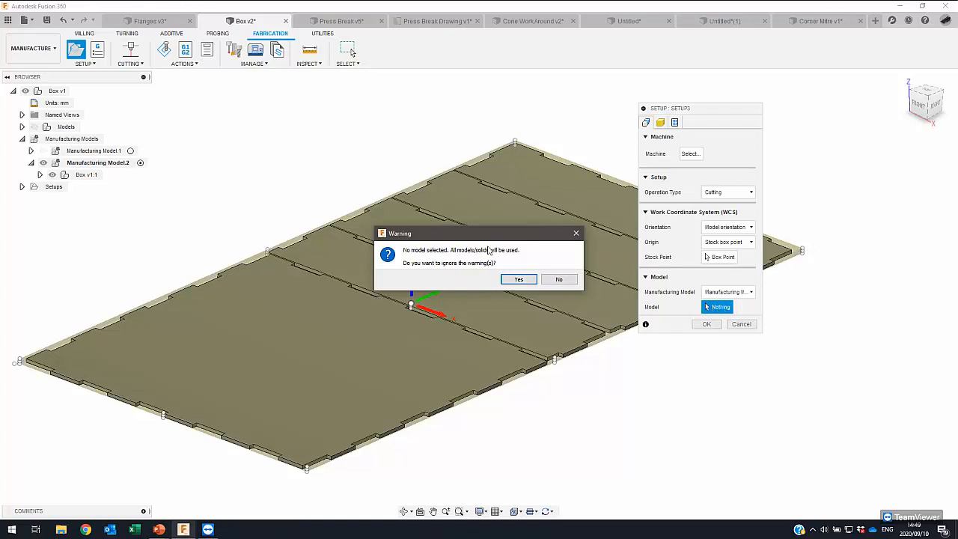
left_click(522, 278)
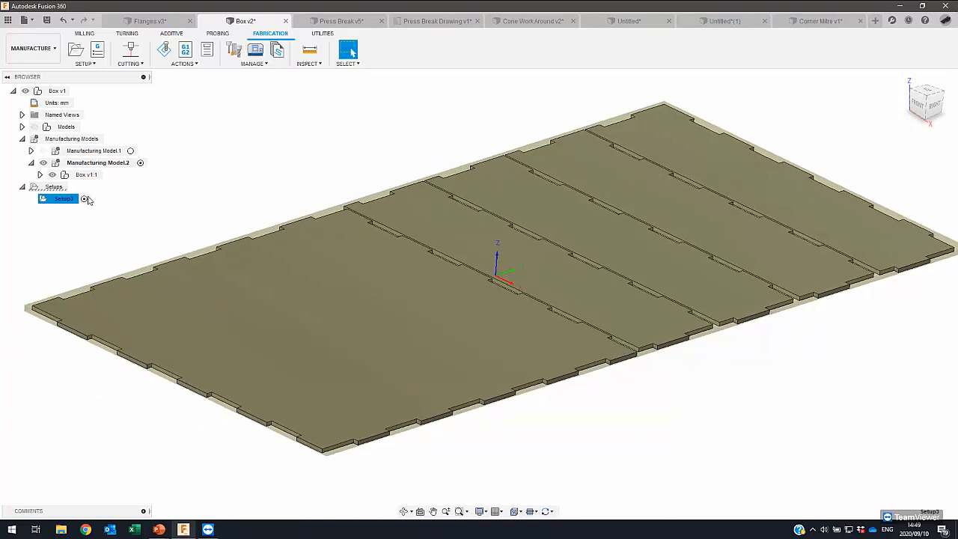
middle_click_drag(240, 376, 191, 307, "shift")
middle_click_drag(182, 211, 184, 209, "shift")
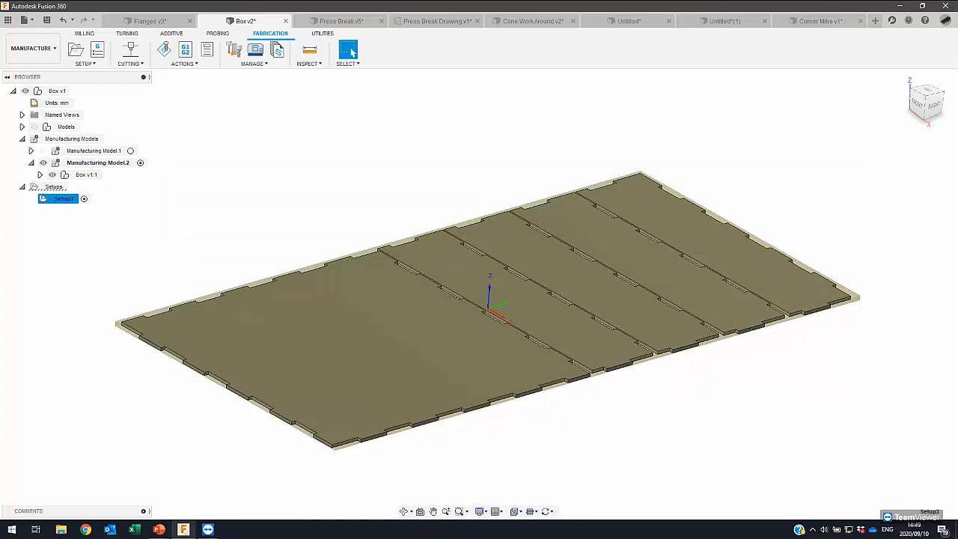
middle_click_drag(184, 209, 189, 210, "shift")
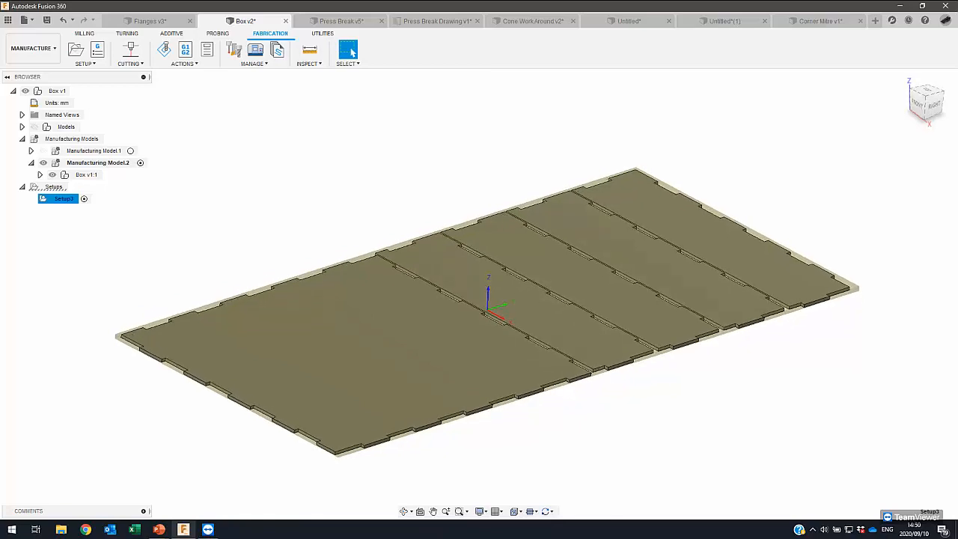